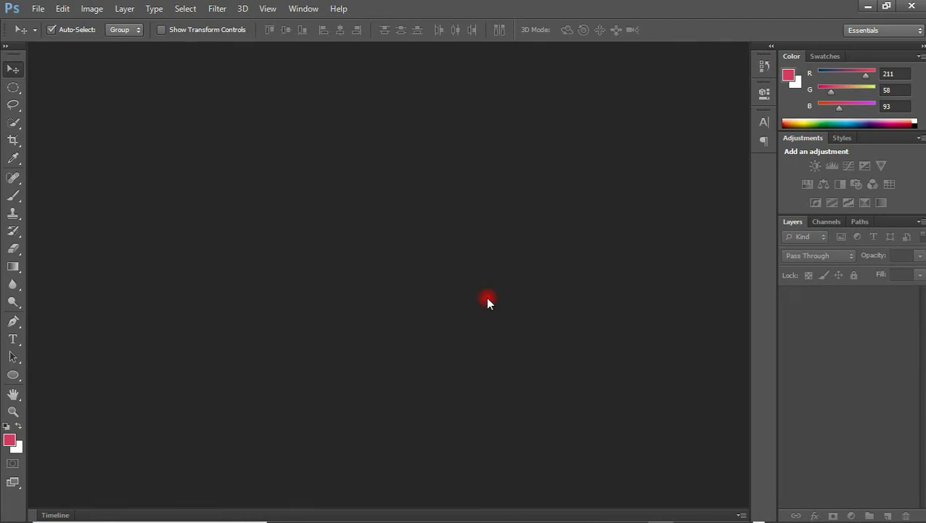
# Set up the 'Book cover' document at 1500 × 2400 pixels, 300 ppi, with a white background
pyautogui.click(36, 10)
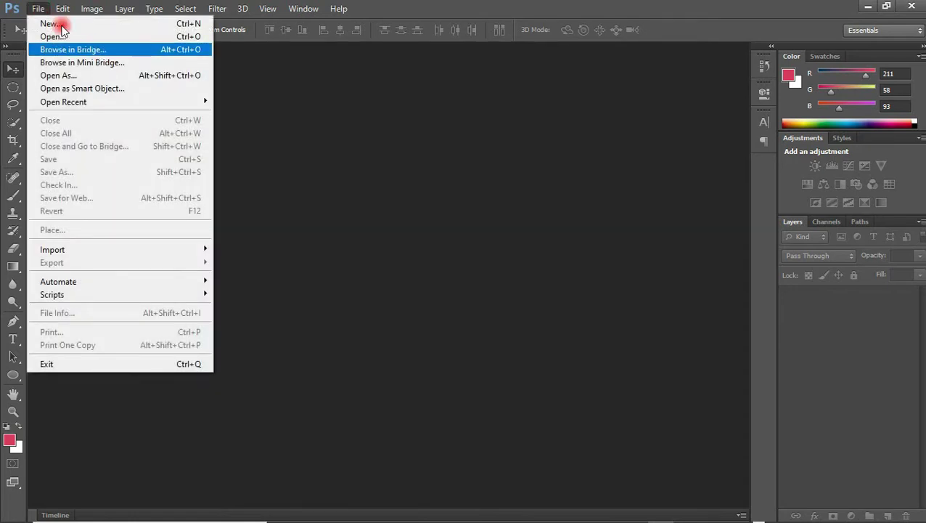
pyautogui.click(49, 24)
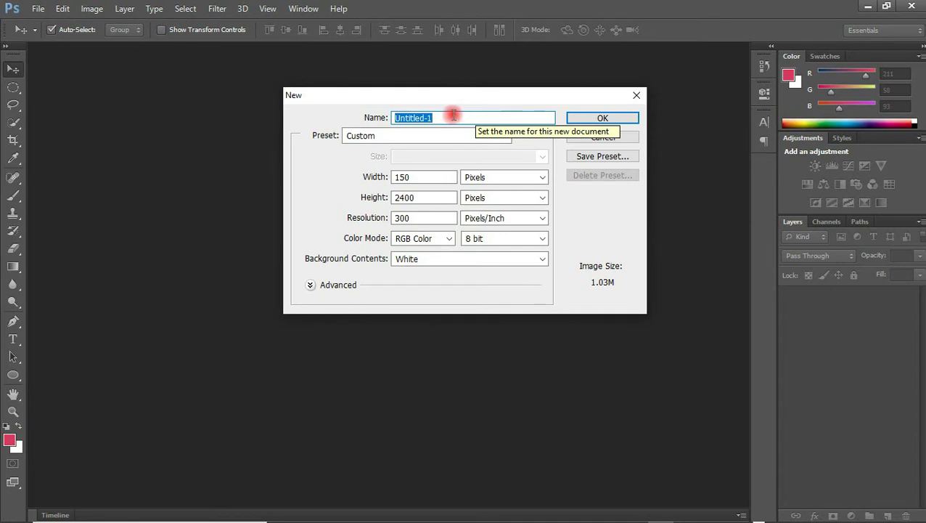
pyautogui.write('Book cover')
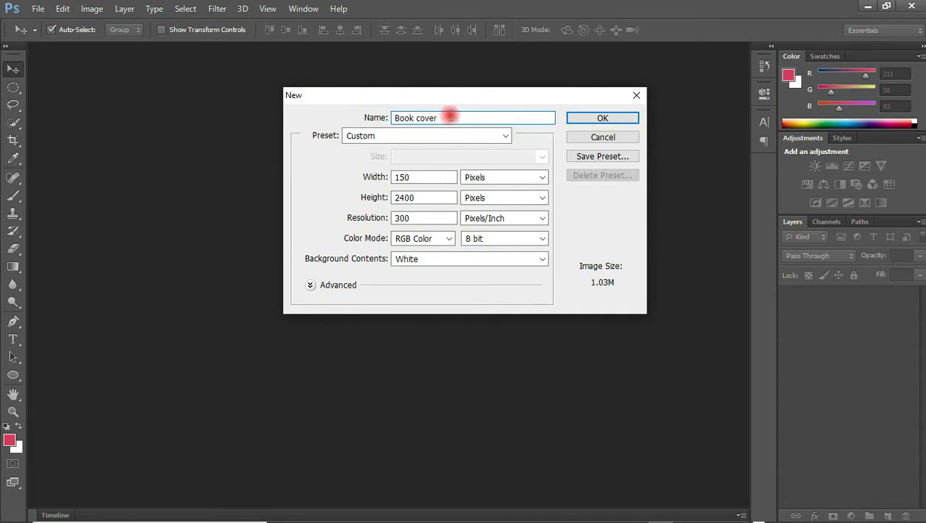
pyautogui.moveTo(416, 177); pyautogui.dragTo(379, 179)
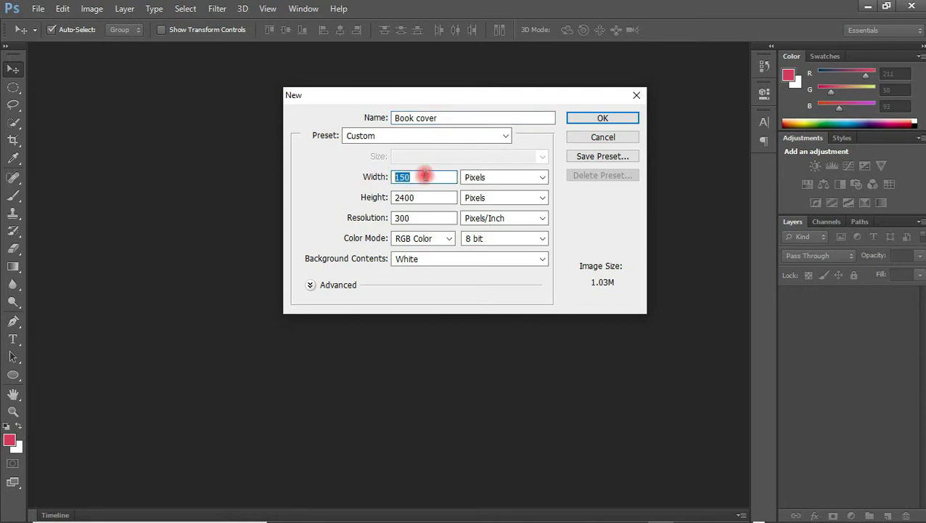
pyautogui.click(508, 182)
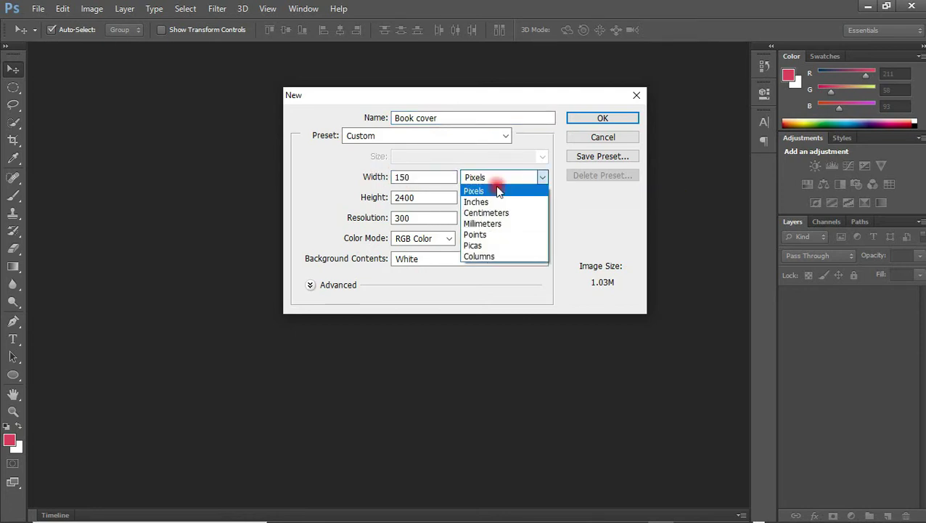
pyautogui.click(510, 203)
pyautogui.click(421, 178)
pyautogui.click(363, 181)
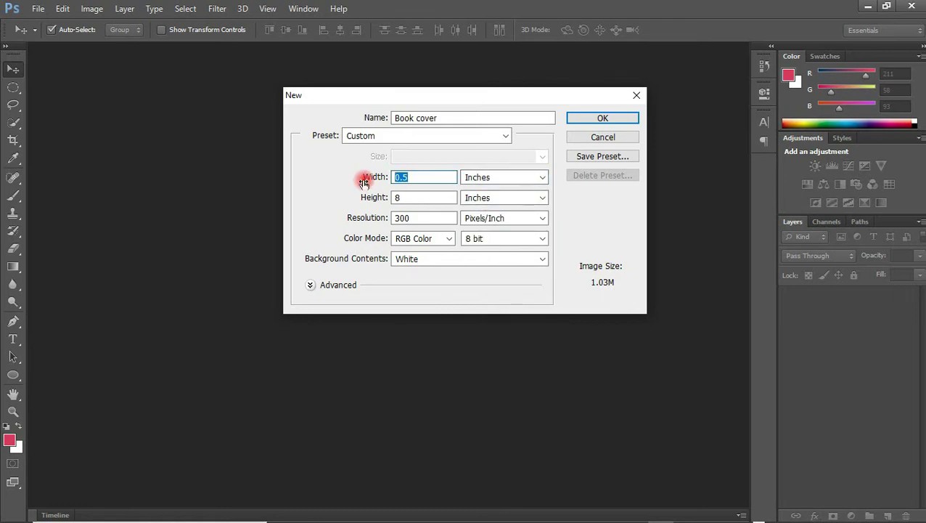
pyautogui.write('5')
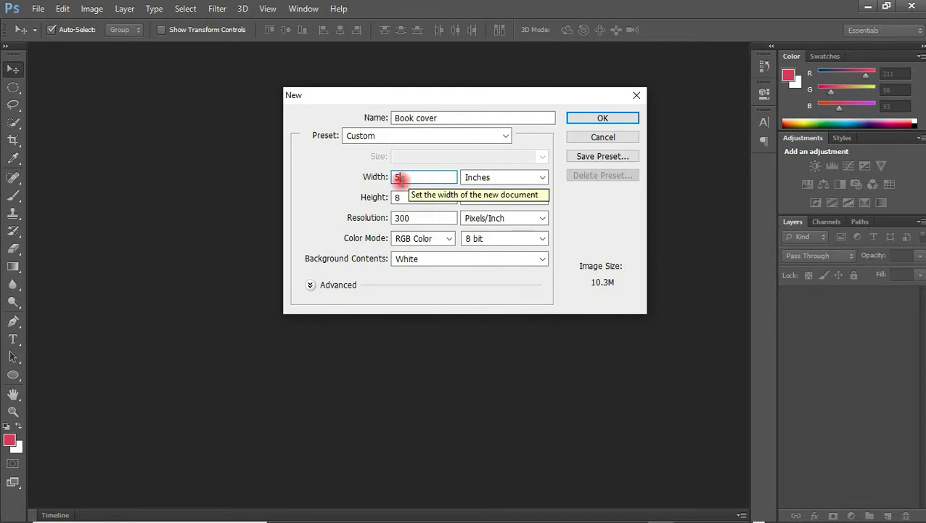
pyautogui.click(540, 177)
pyautogui.click(509, 190)
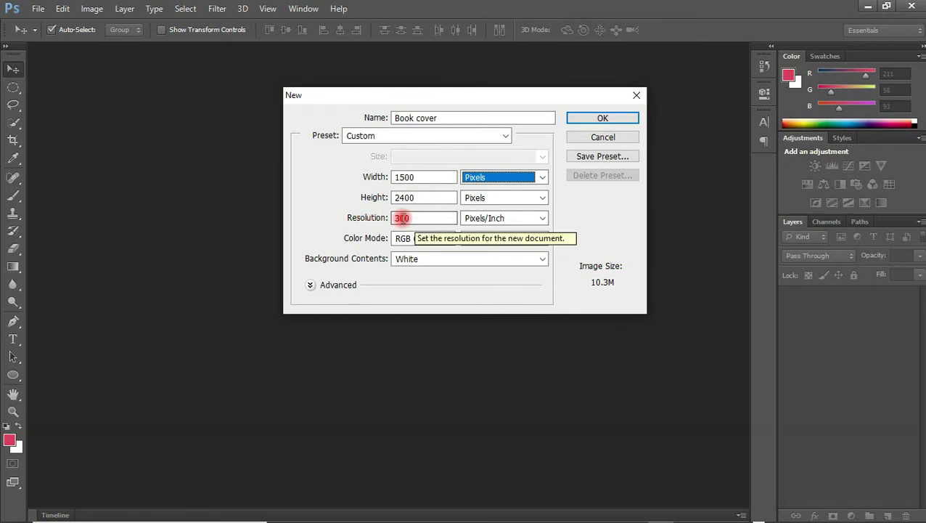
pyautogui.press('Tab')
pyautogui.press('Tab')
pyautogui.press('Tab')
pyautogui.press('Tab')
pyautogui.press('Tab')
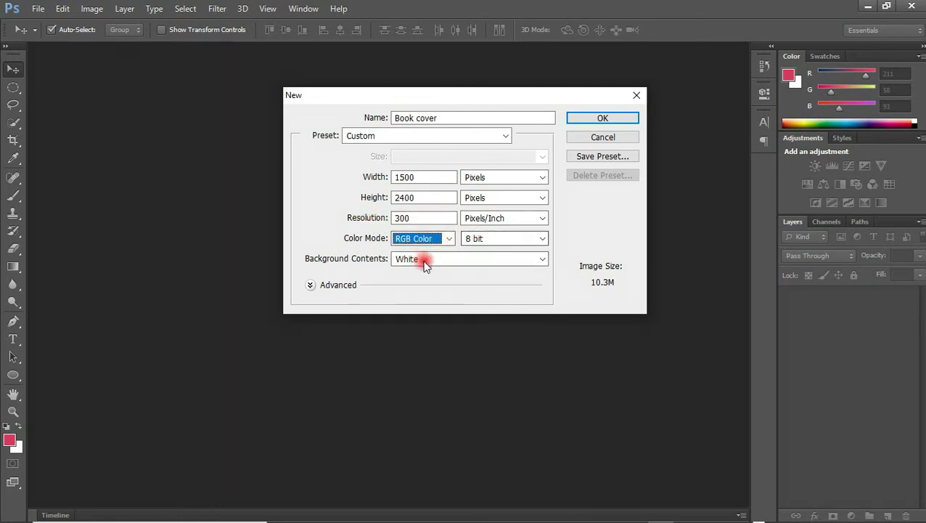
pyautogui.click(602, 117)
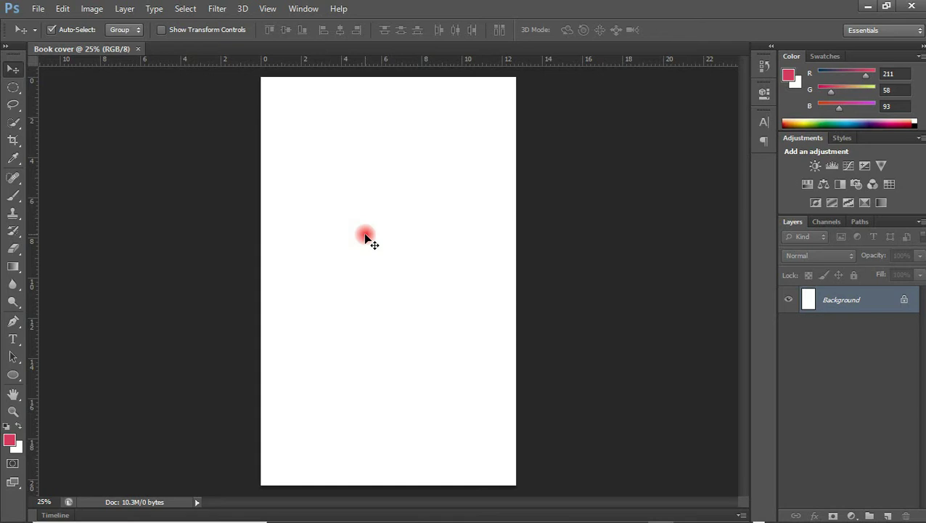
# Drag the flight-landscape JPG from Pictures > E-BOOK RESOURCE onto the Book cover canvas
pyautogui.moveTo(403, 517)
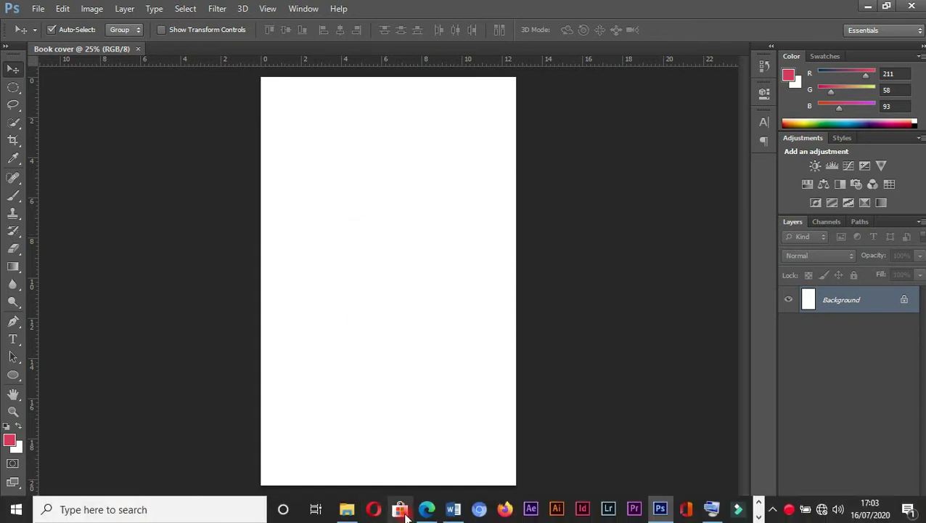
pyautogui.click(352, 513)
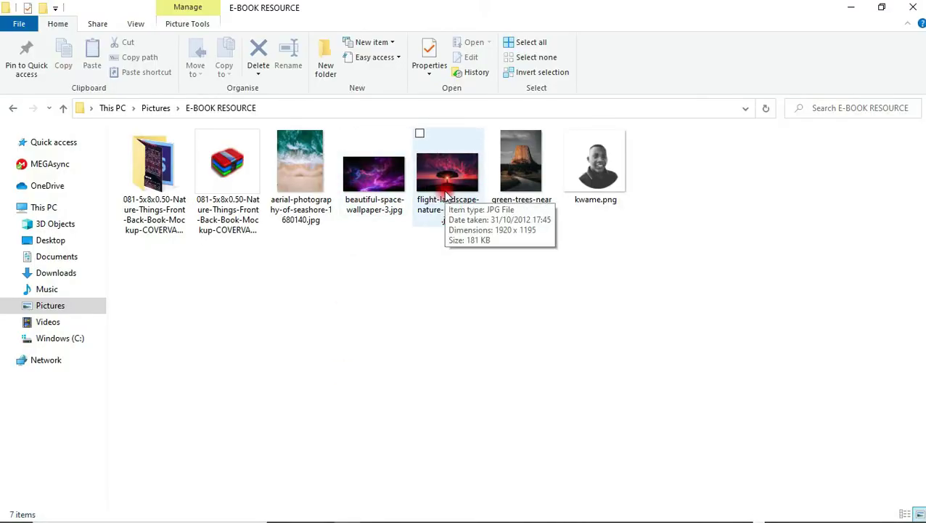
pyautogui.moveTo(448, 198); pyautogui.dragTo(374, 282)
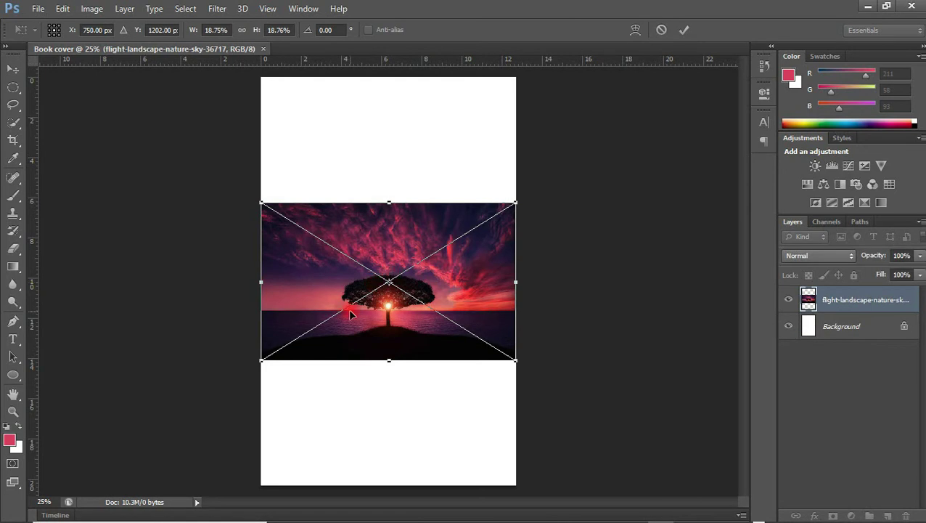
# Scale the placed sunset photo up to cover the canvas, shift it upward, and commit
pyautogui.hotkey('ctrl', '-')
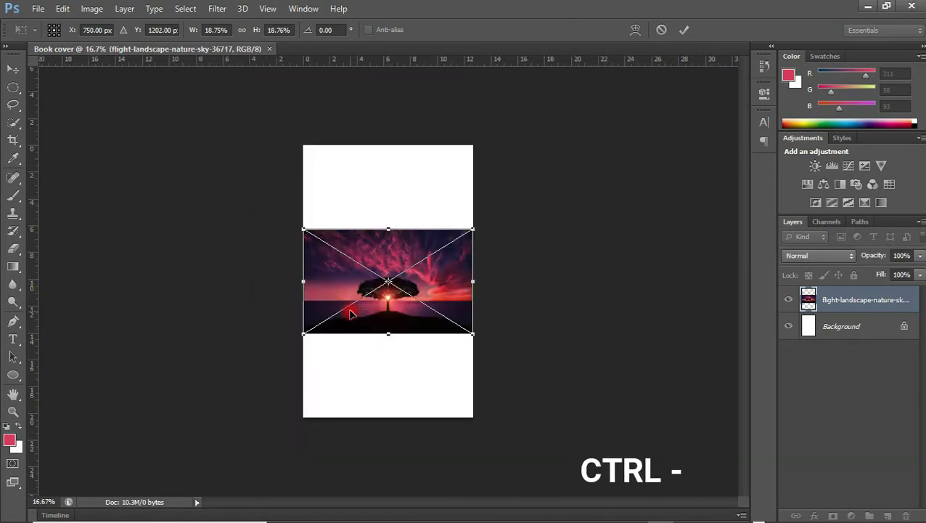
pyautogui.moveTo(472, 229); pyautogui.dragTo(644, 122)
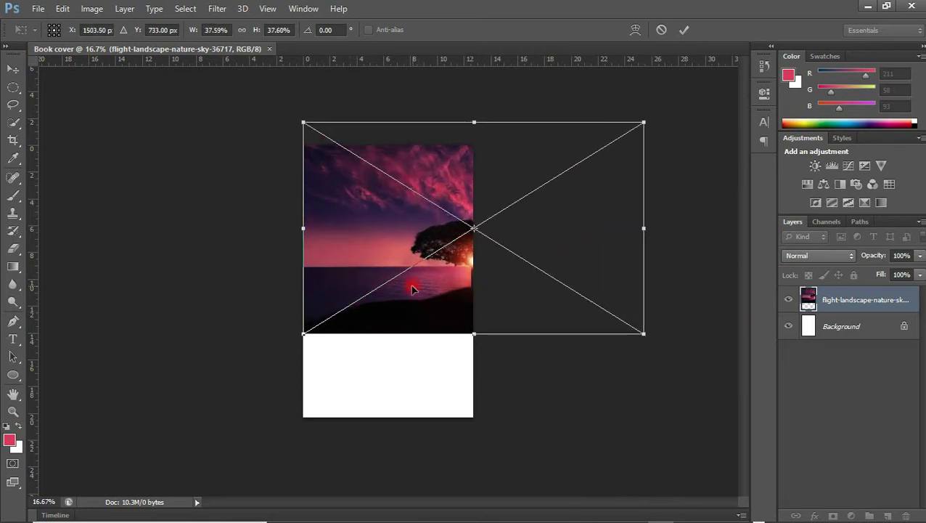
pyautogui.moveTo(303, 334); pyautogui.dragTo(159, 436)
pyautogui.moveTo(351, 365); pyautogui.dragTo(352, 320)
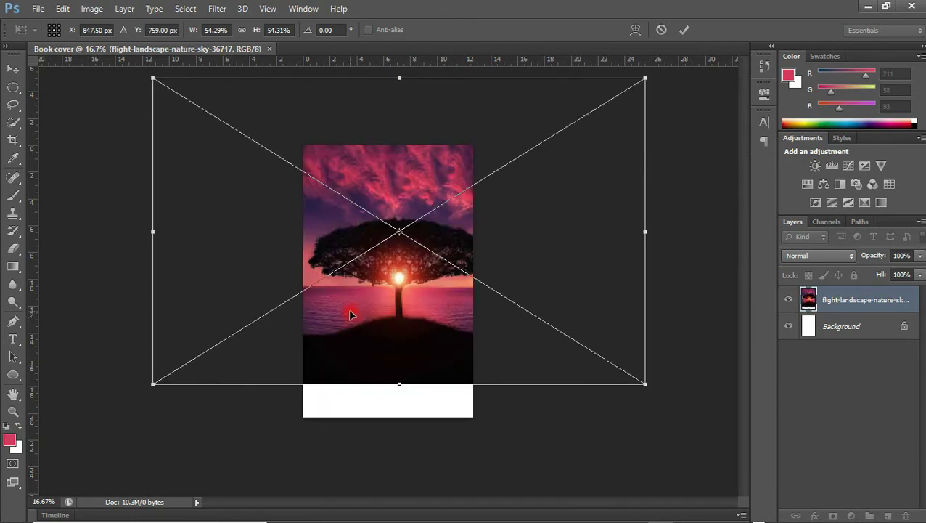
pyautogui.press('Return')
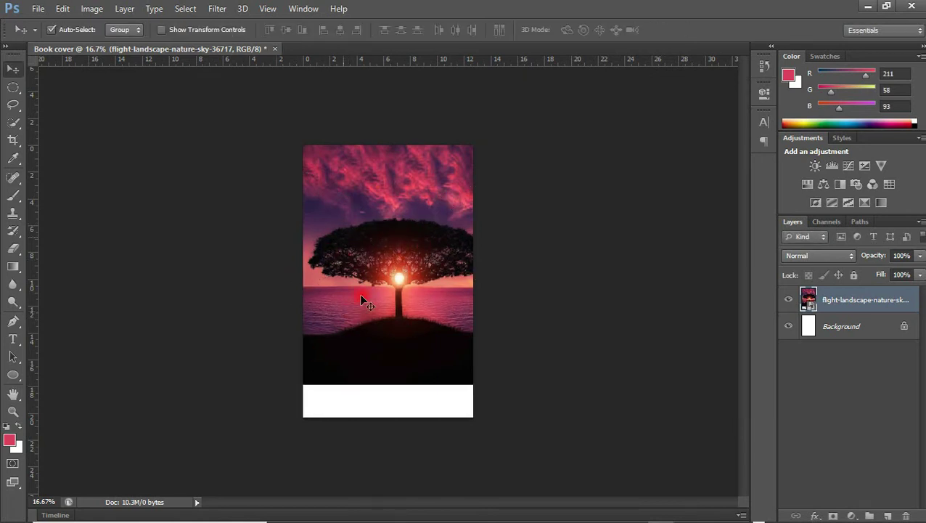
pyautogui.hotkey('ctrl', '+')
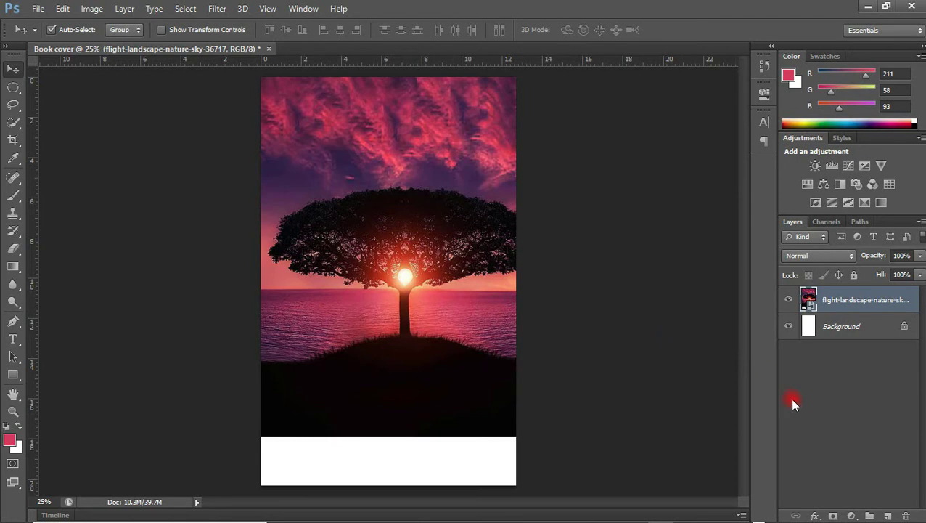
# Add a Gradient fill layer and make its left colour stop near-black
pyautogui.click(850, 508)
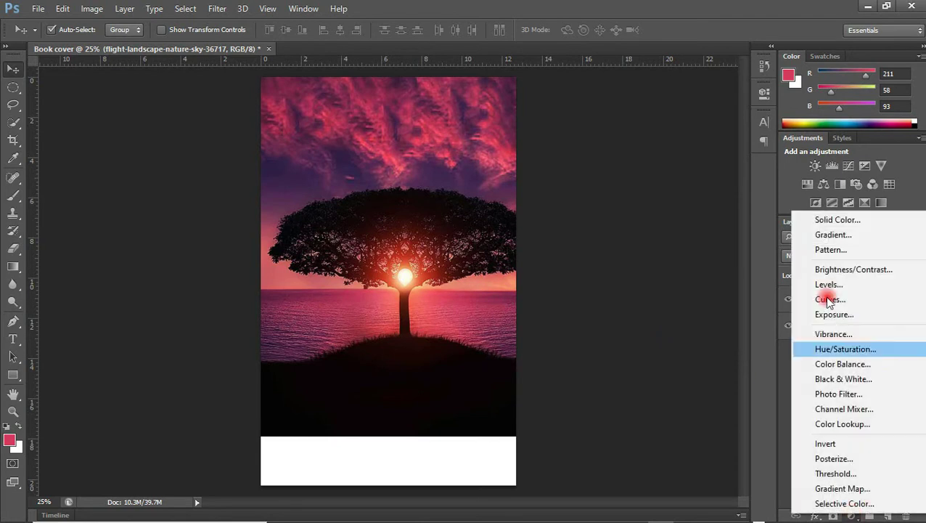
pyautogui.click(832, 235)
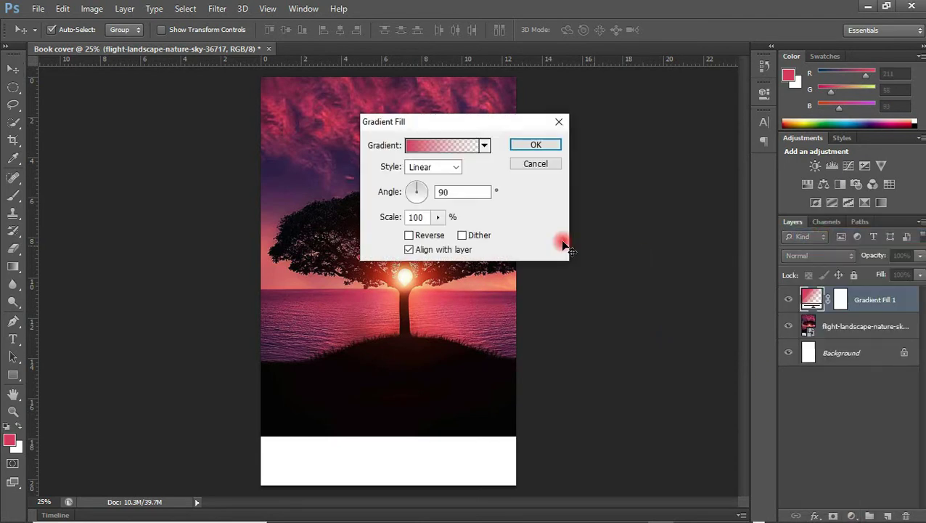
pyautogui.click(427, 148)
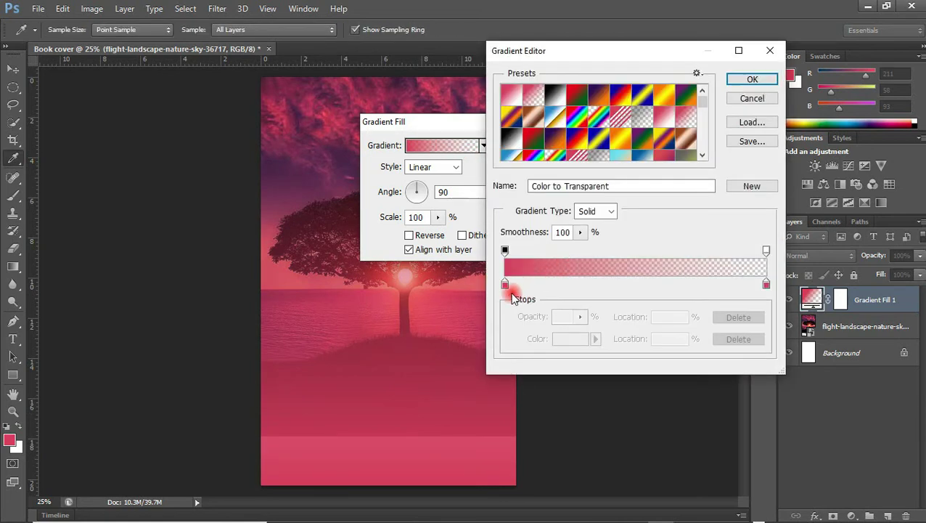
pyautogui.click(505, 284)
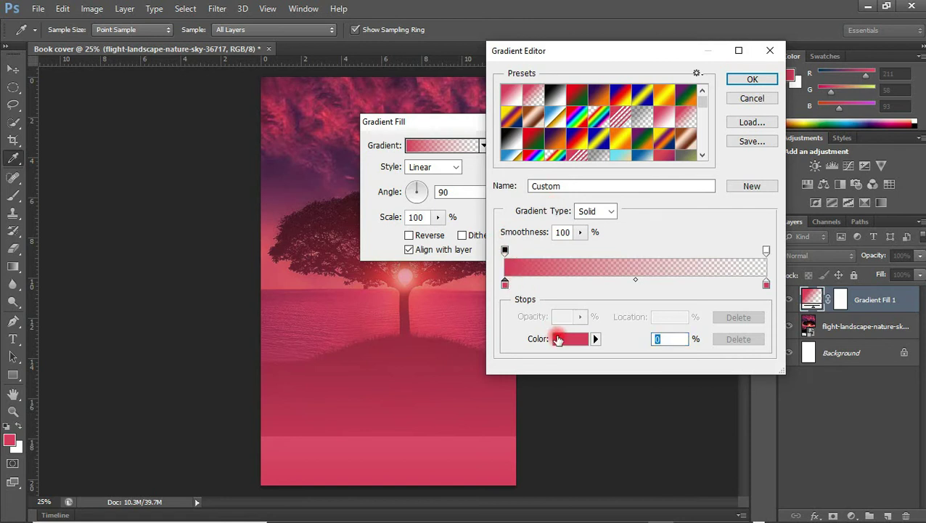
pyautogui.click(561, 339)
pyautogui.moveTo(614, 358)
pyautogui.mouseDown()
pyautogui.moveTo(653, 360)
pyautogui.moveTo(665, 376)
pyautogui.moveTo(663, 356)
pyautogui.moveTo(647, 361)
pyautogui.moveTo(659, 351)
pyautogui.moveTo(654, 359)
pyautogui.mouseUp()
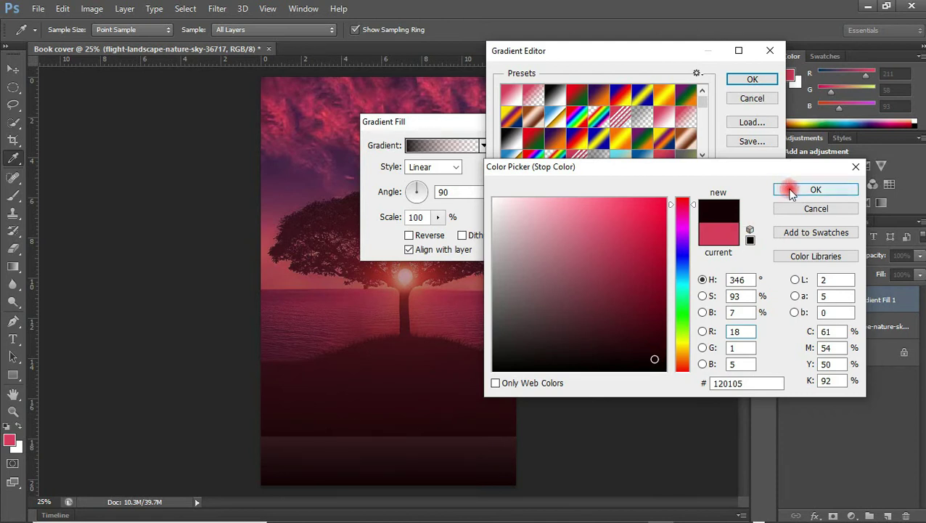
pyautogui.click(787, 189)
# Make the right stop near-black too, widen the dark part, and apply the gradient
pyautogui.doubleClick(766, 284)
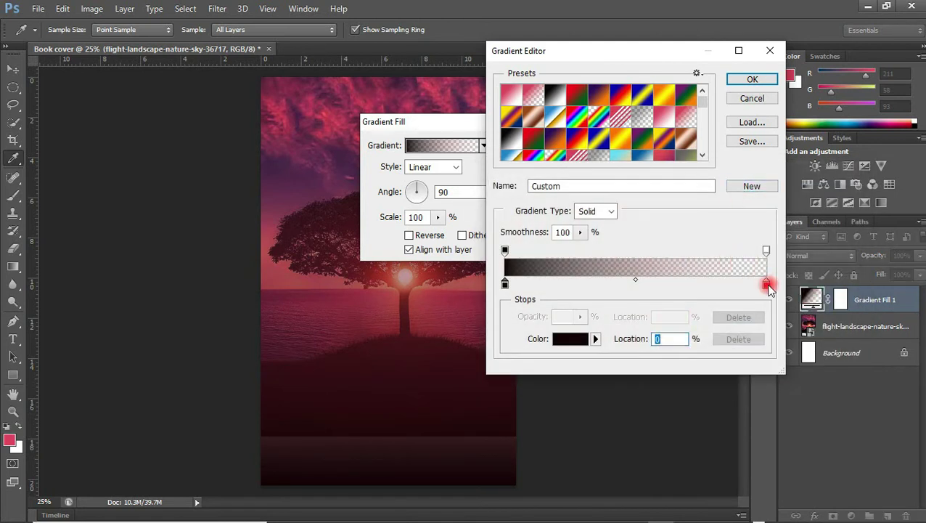
pyautogui.moveTo(613, 327); pyautogui.dragTo(662, 359)
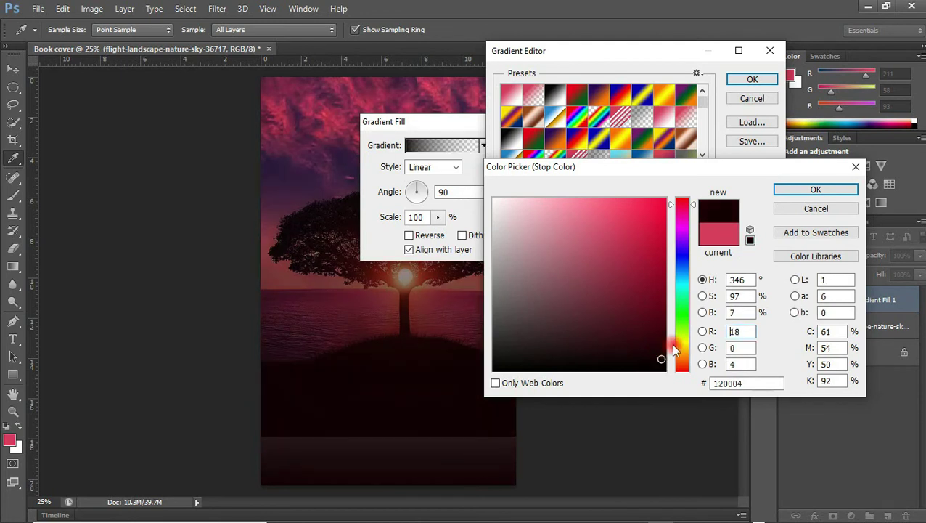
pyautogui.click(785, 192)
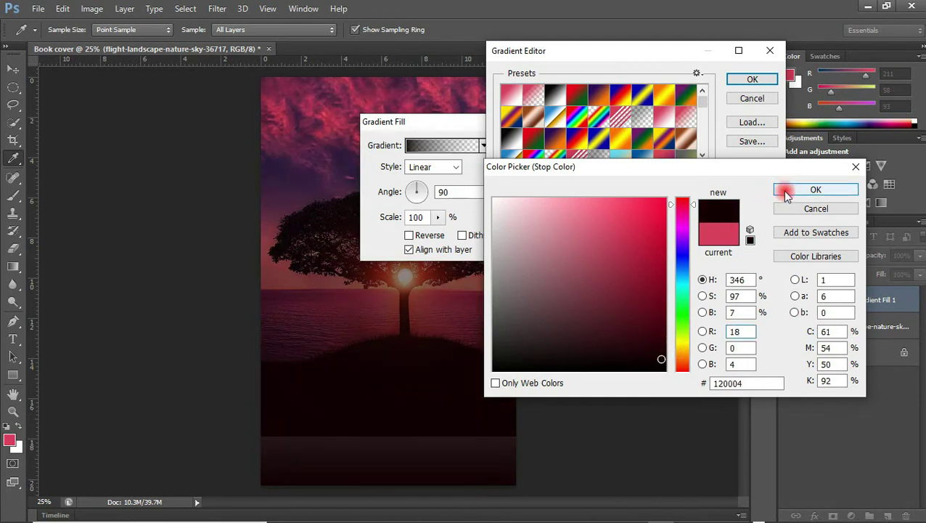
pyautogui.click(506, 250)
pyautogui.moveTo(506, 252); pyautogui.dragTo(553, 258)
pyautogui.click(731, 82)
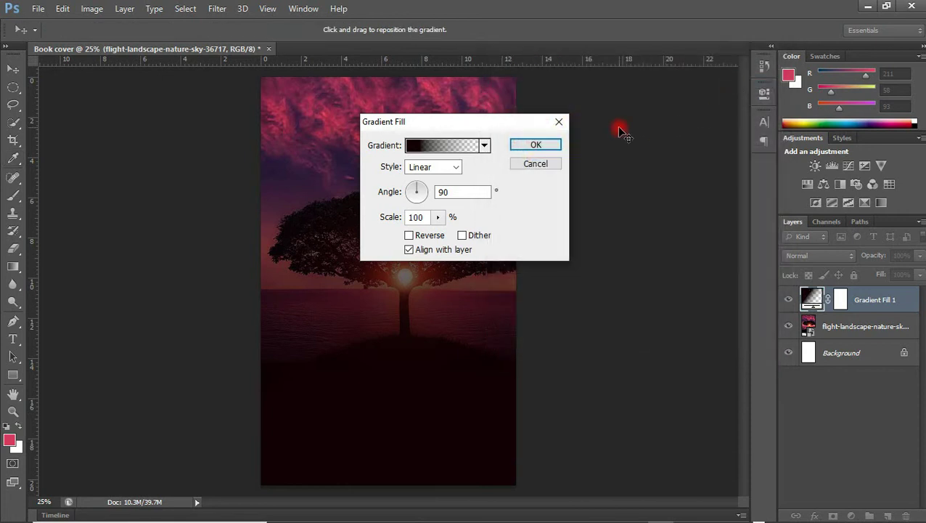
pyautogui.click(545, 143)
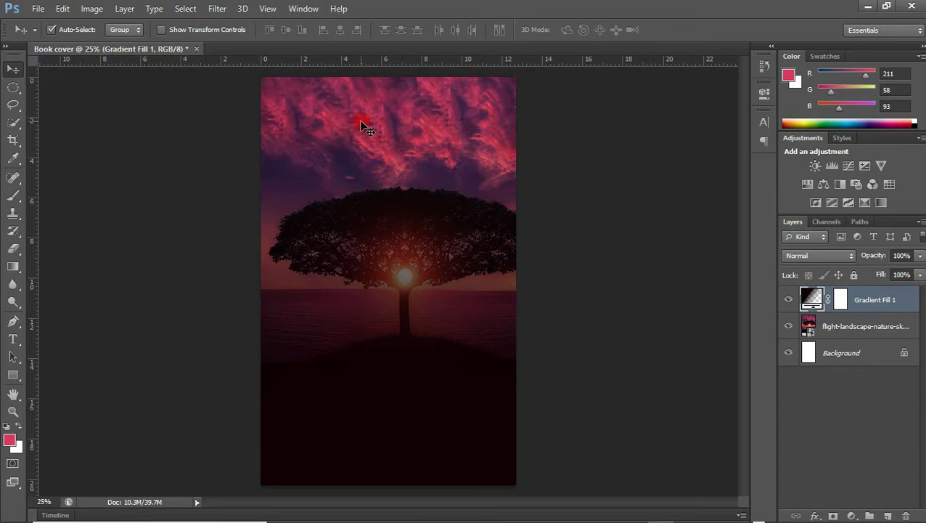
# Type the title BROKEN in the sky near the top of the cover
pyautogui.press('t')
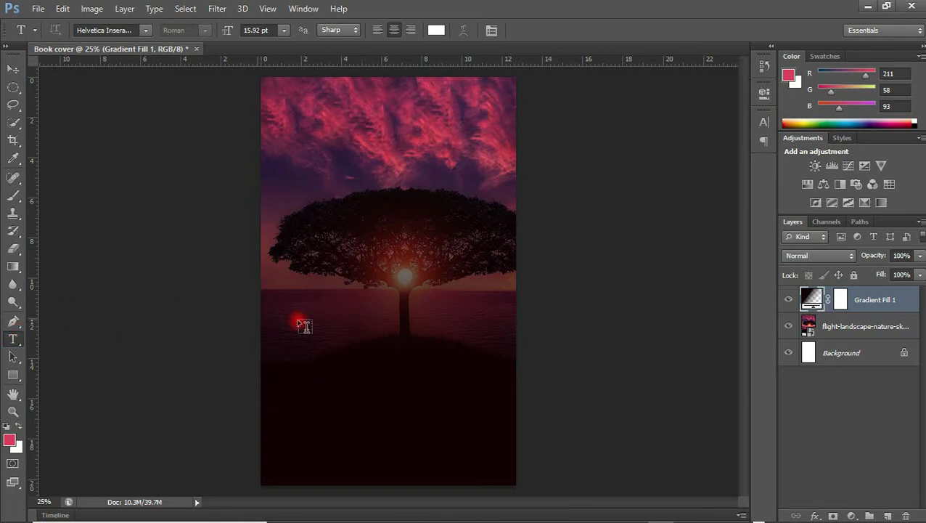
pyautogui.click(327, 150)
pyautogui.write('BROKE')
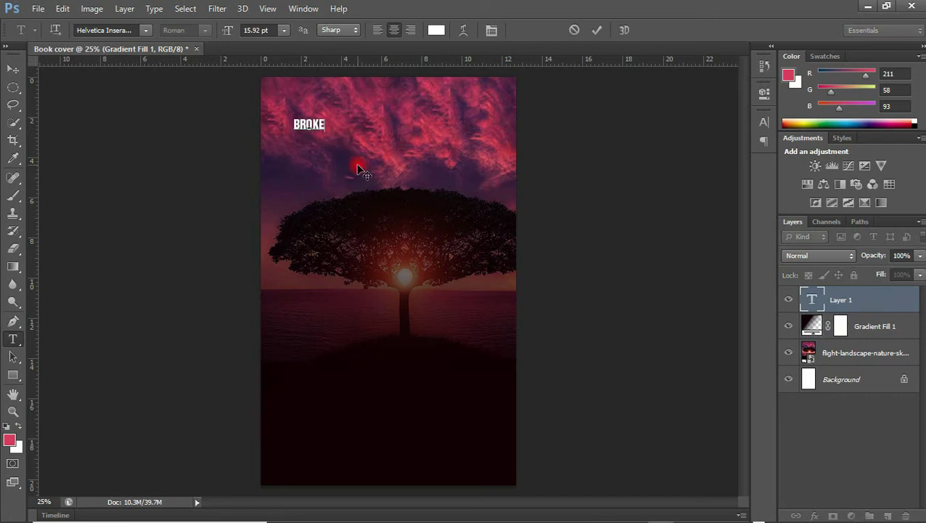
pyautogui.write('N')
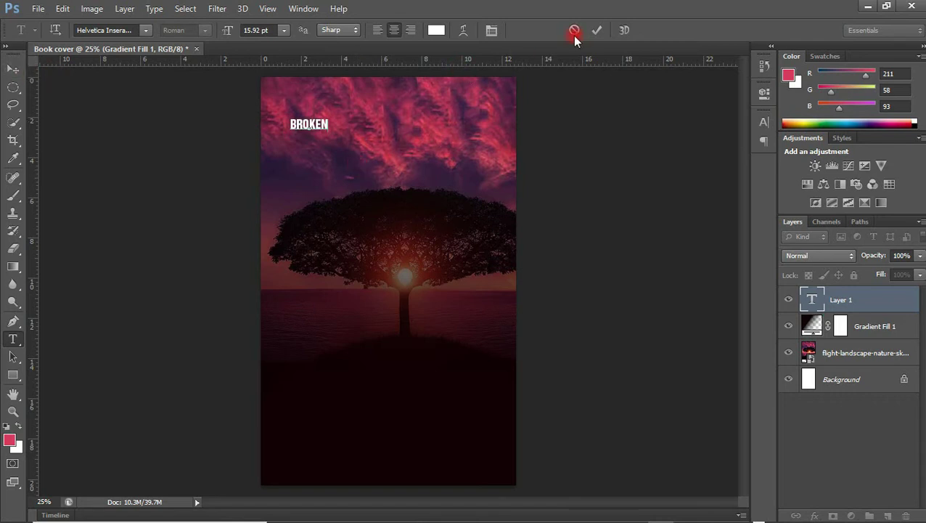
pyautogui.click(601, 30)
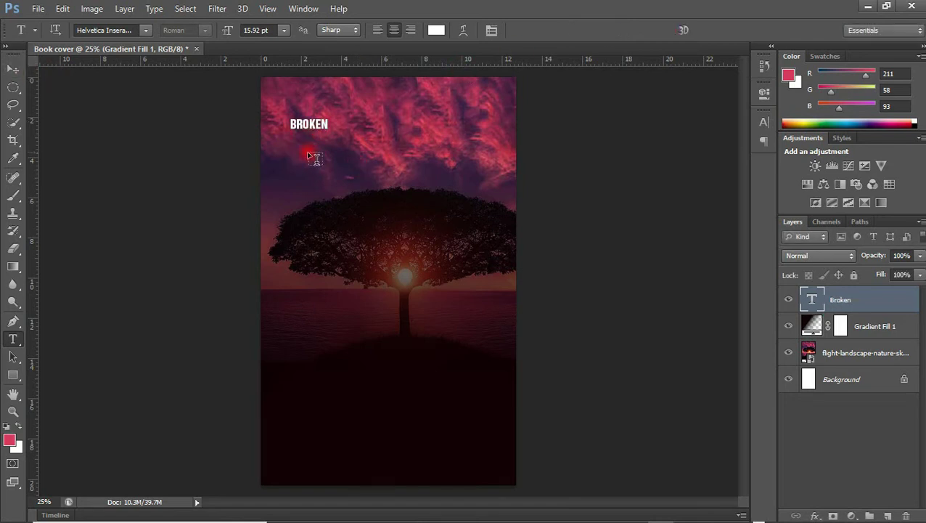
# Add 'Freedom' as a second text line just below BROKEN
pyautogui.click(305, 157)
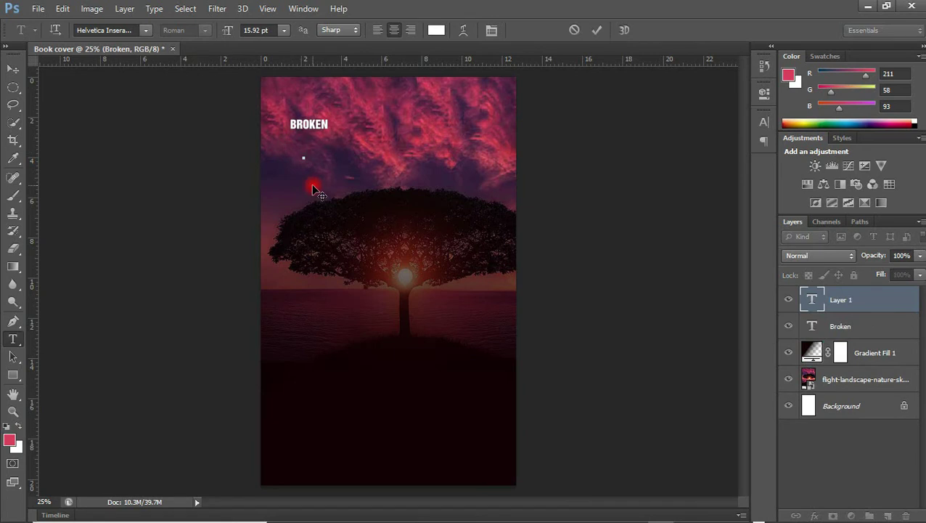
pyautogui.write('Freedom')
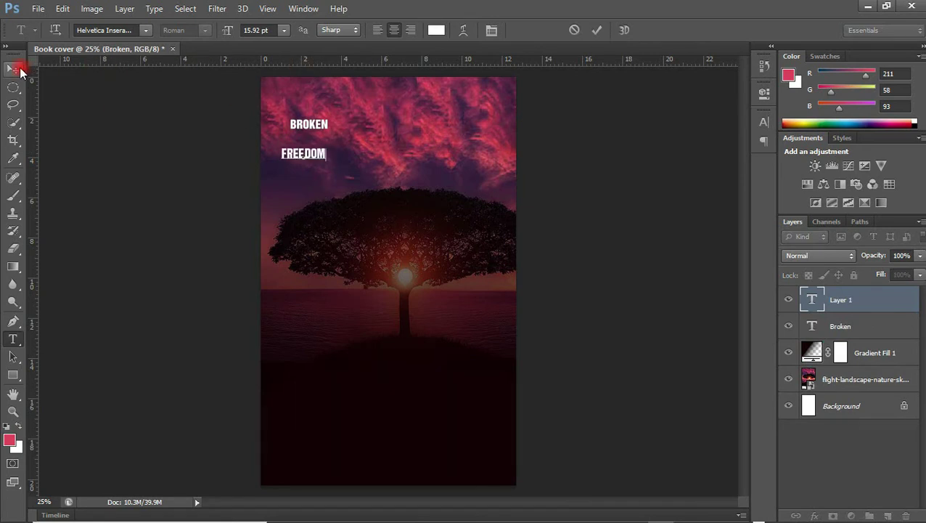
pyautogui.click(13, 69)
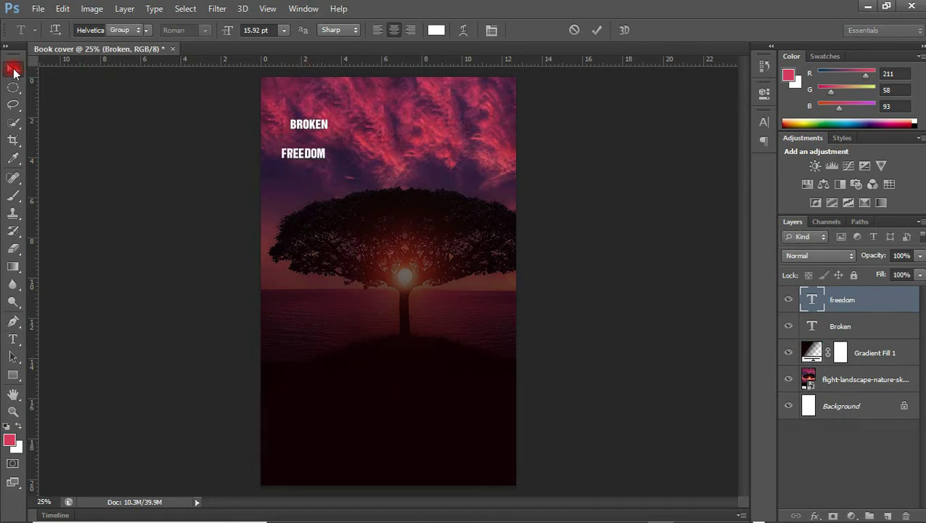
# Set the Broken title in the A bite font
pyautogui.click(308, 126)
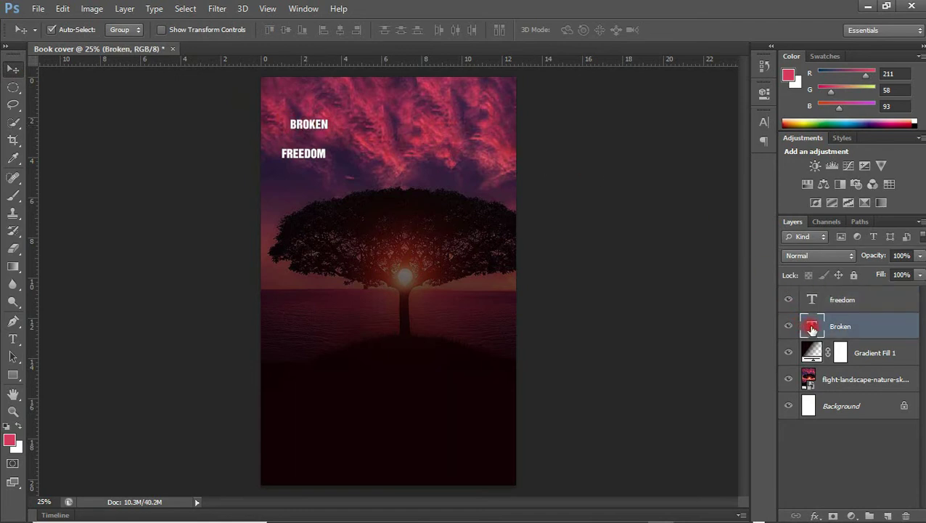
pyautogui.click(762, 121)
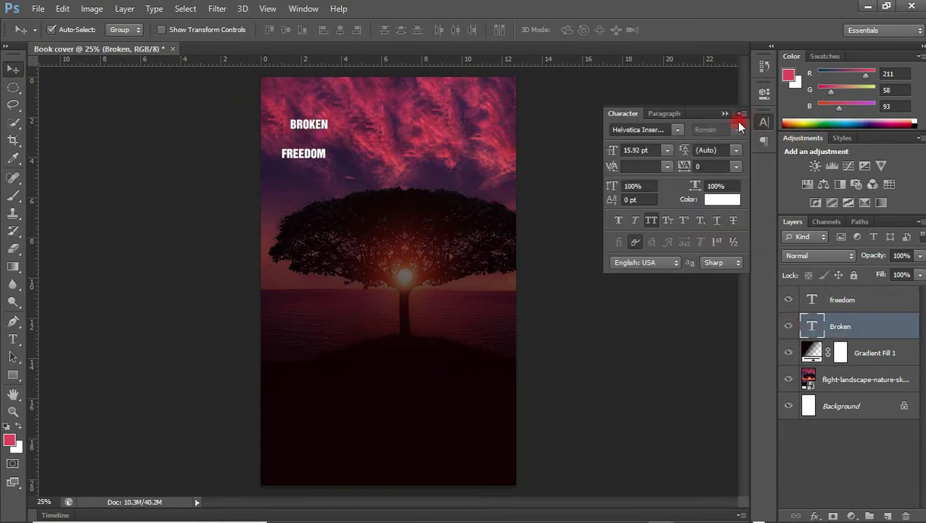
pyautogui.click(633, 131)
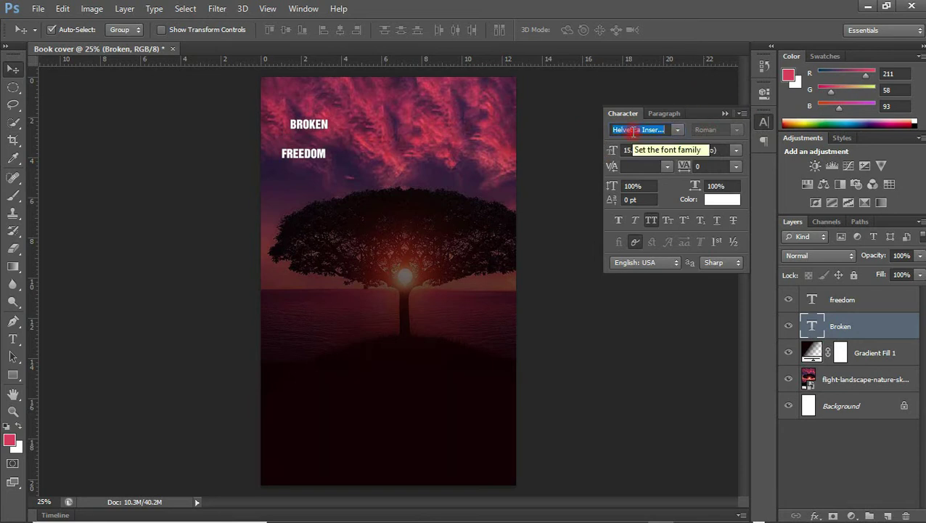
pyautogui.write('A bite')
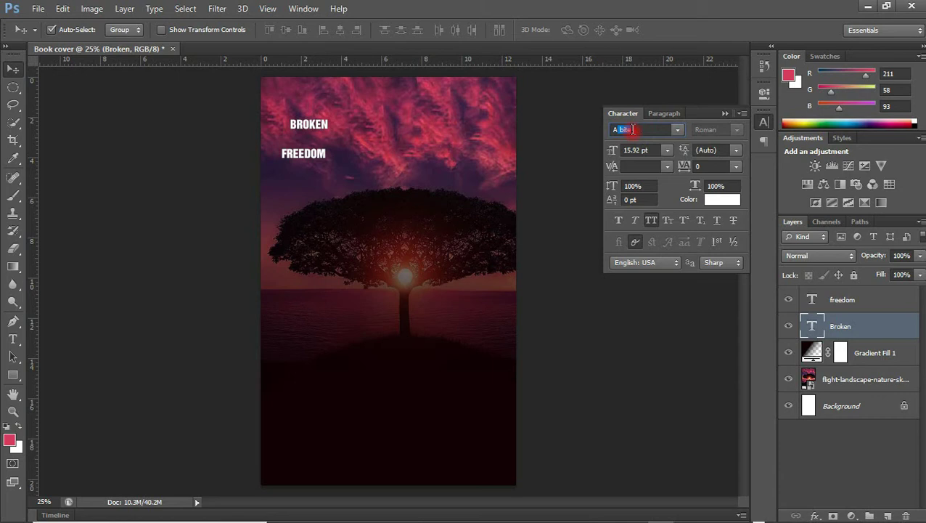
pyautogui.press('Return')
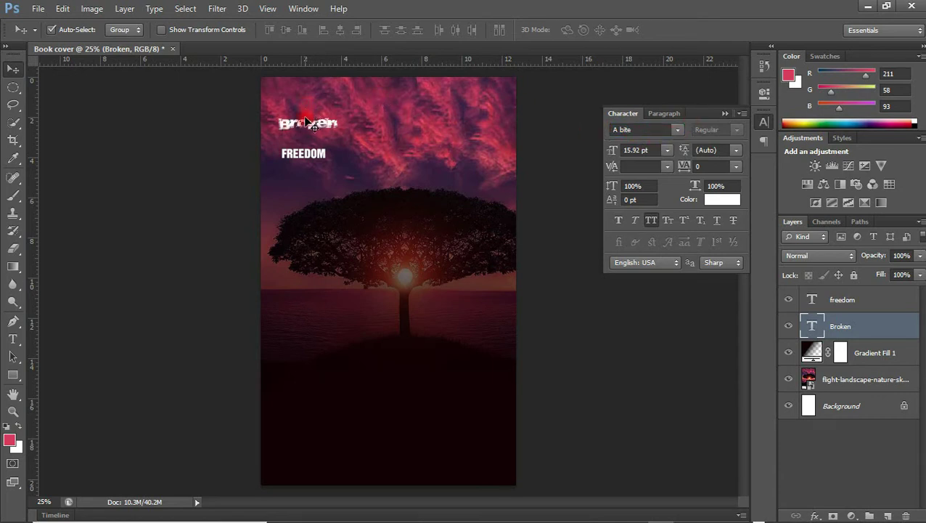
# Move Broken below the tree and enlarge it to about 160 percent
pyautogui.moveTo(314, 120); pyautogui.dragTo(376, 363)
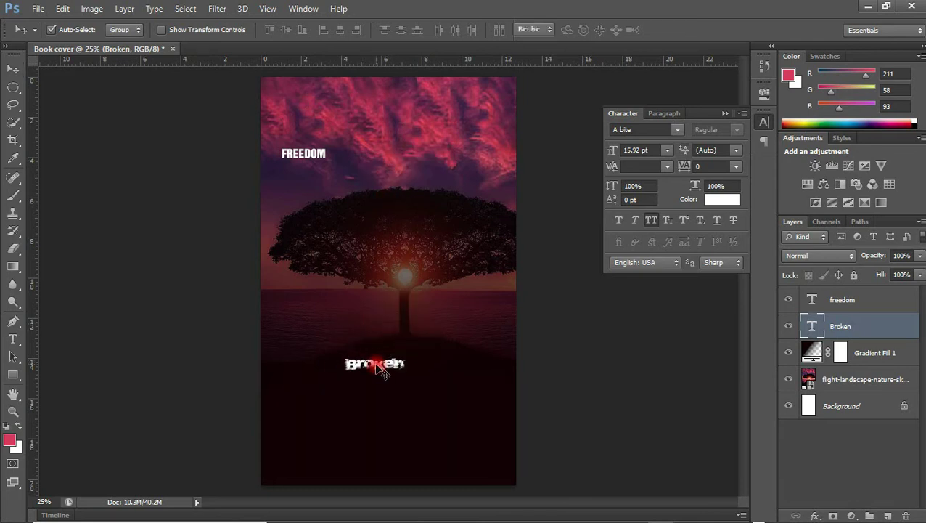
pyautogui.hotkey('ctrl', 't')
pyautogui.moveTo(405, 374); pyautogui.dragTo(444, 380)
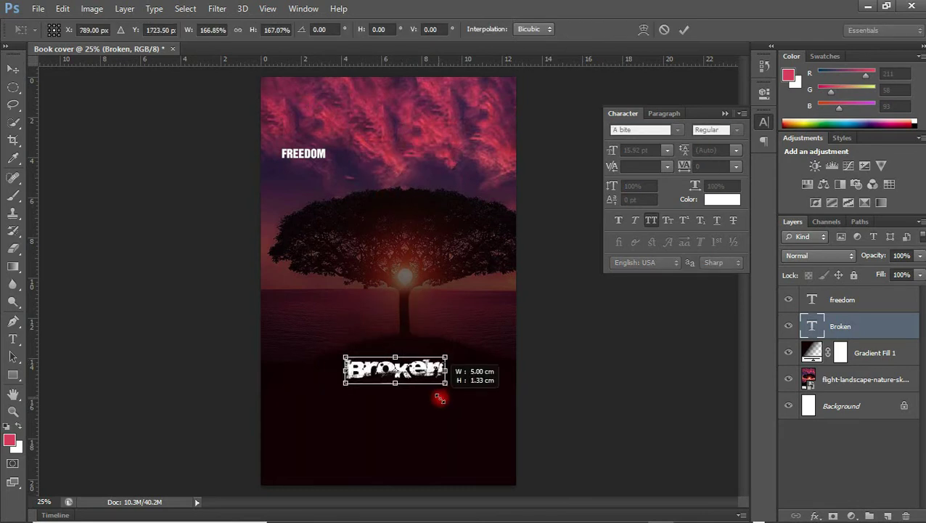
pyautogui.moveTo(444, 382); pyautogui.dragTo(497, 437)
pyautogui.press('Escape')
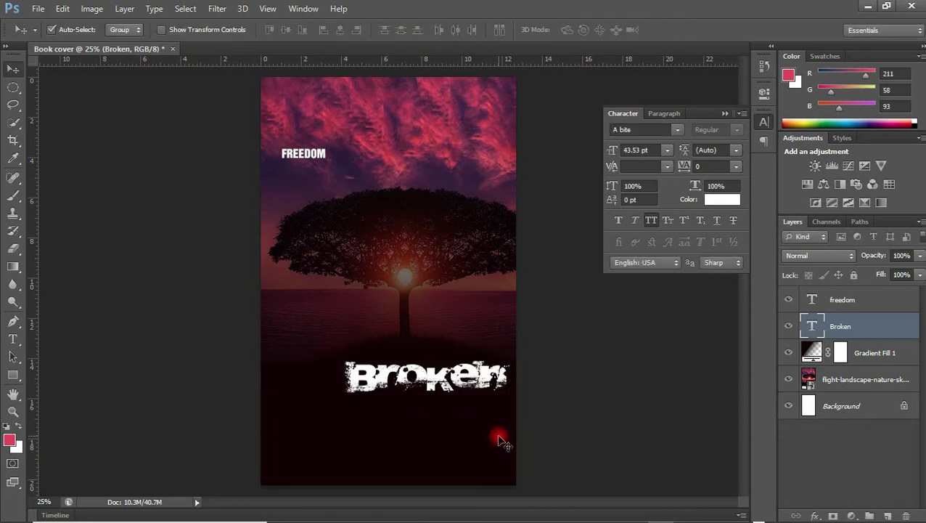
pyautogui.hotkey('ctrl', 't')
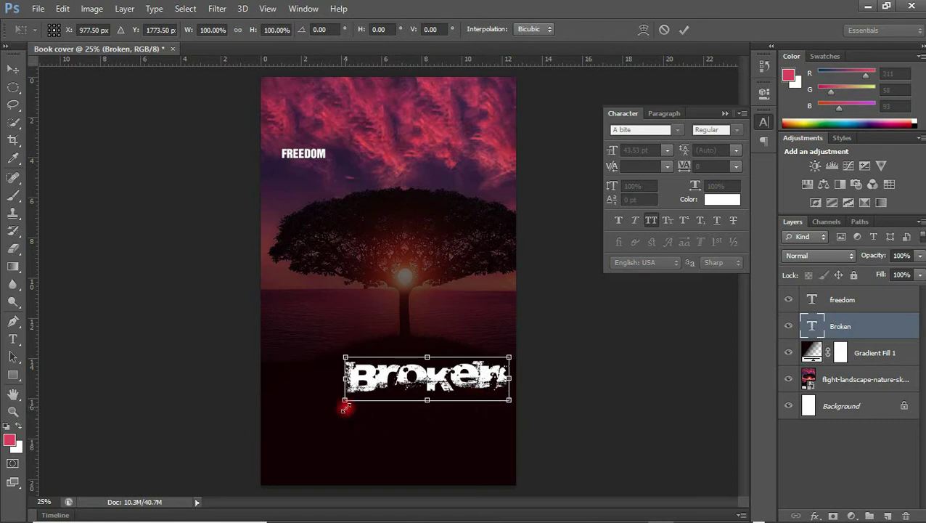
pyautogui.moveTo(342, 404); pyautogui.dragTo(303, 454)
pyautogui.press('Return')
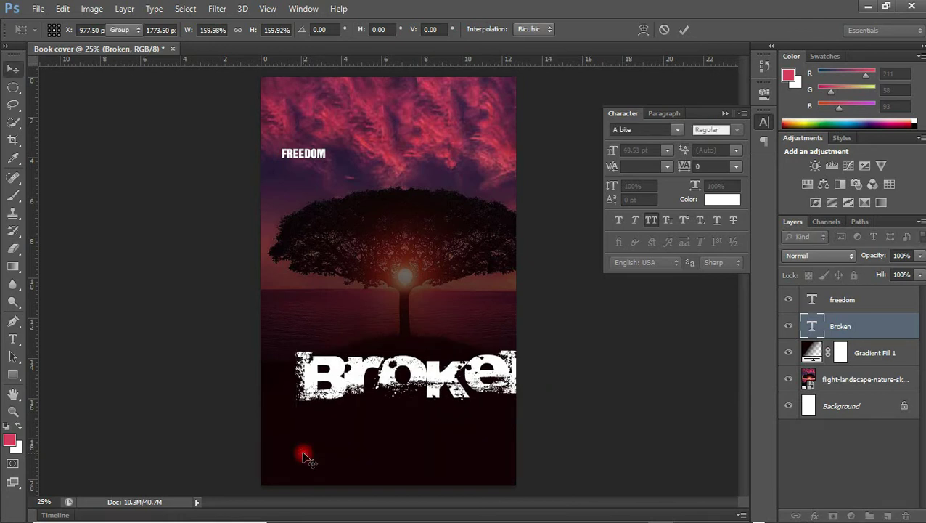
# Shift Broken left, shrink it to fit the cover width, and move FREEDOM beneath it
pyautogui.moveTo(434, 374); pyautogui.dragTo(407, 371)
pyautogui.hotkey('ctrl', 't')
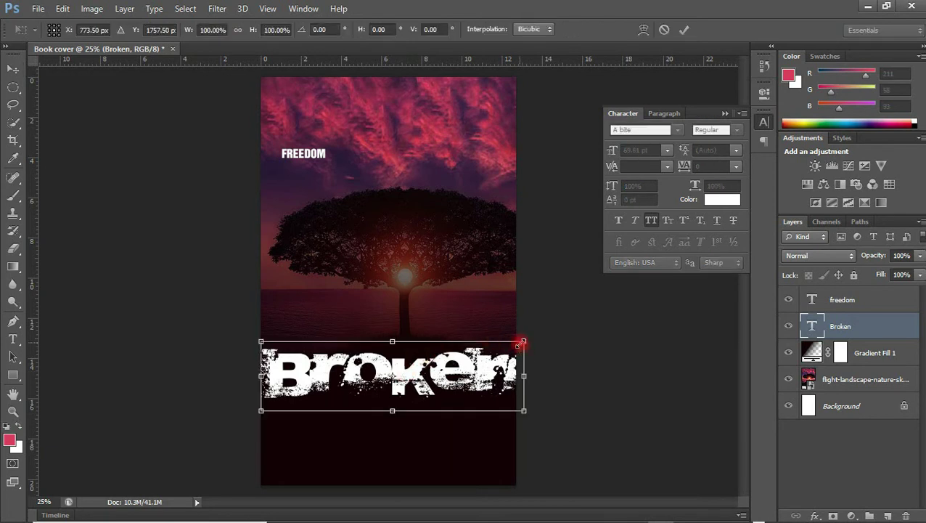
pyautogui.moveTo(521, 343); pyautogui.dragTo(462, 357)
pyautogui.press('Return')
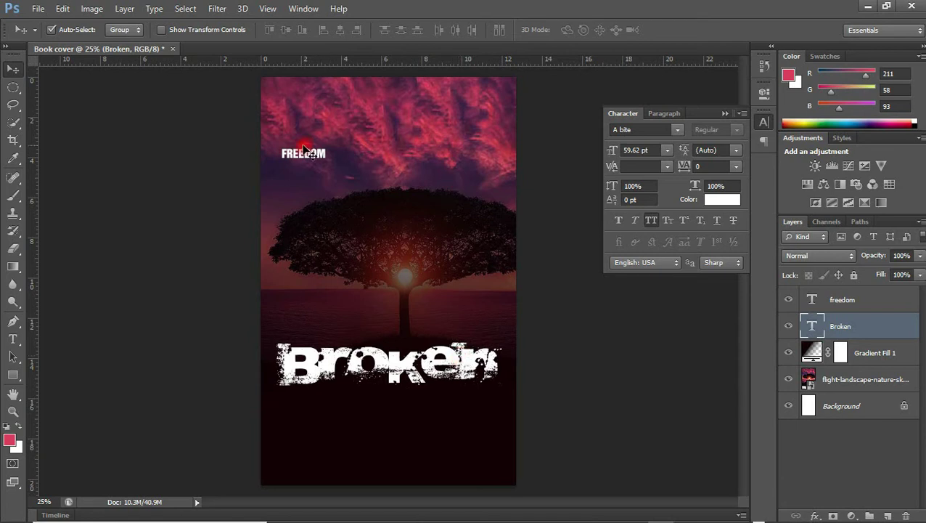
pyautogui.moveTo(312, 156); pyautogui.dragTo(385, 404)
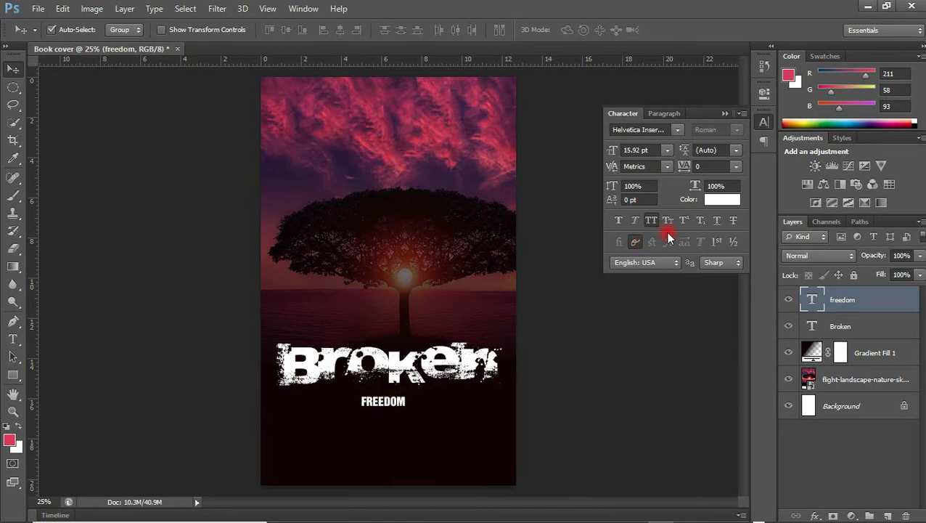
# Colour FREEDOM crimson sampled from the sky and set it in ObelixPro
pyautogui.click(734, 200)
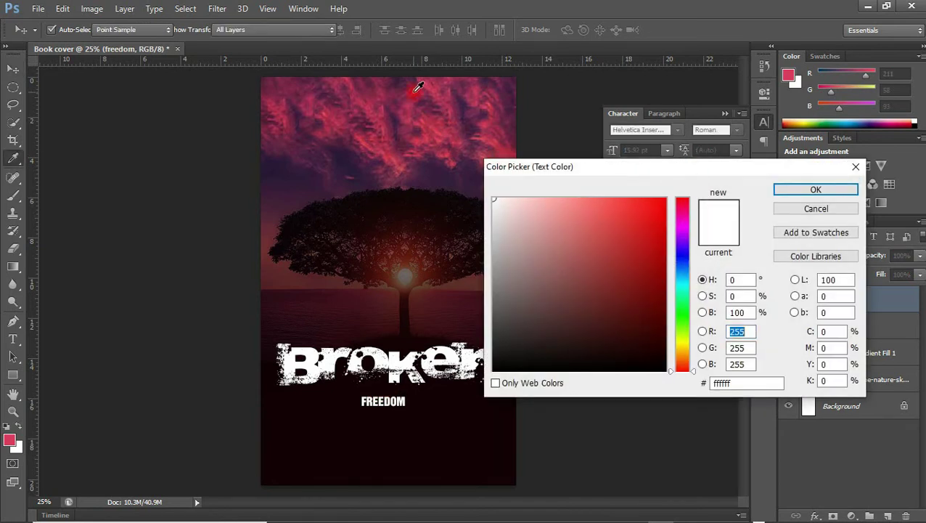
pyautogui.click(436, 121)
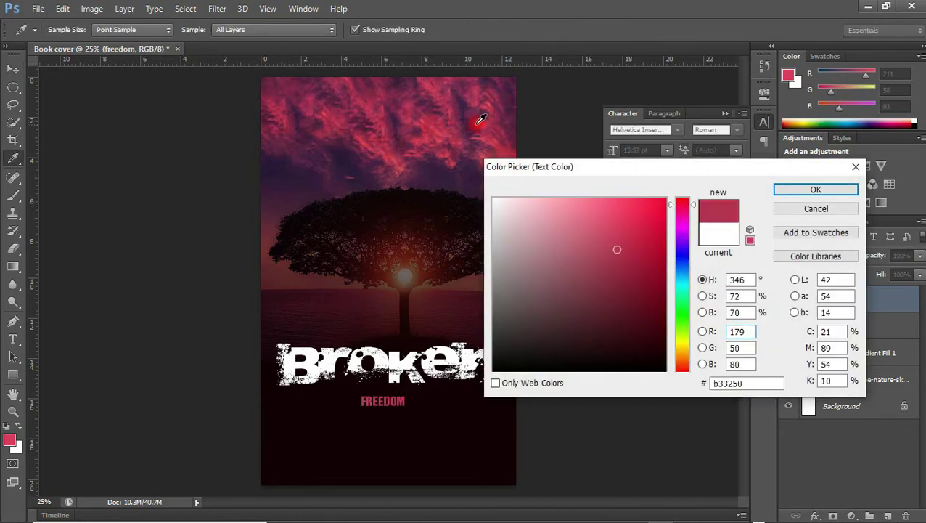
pyautogui.click(818, 190)
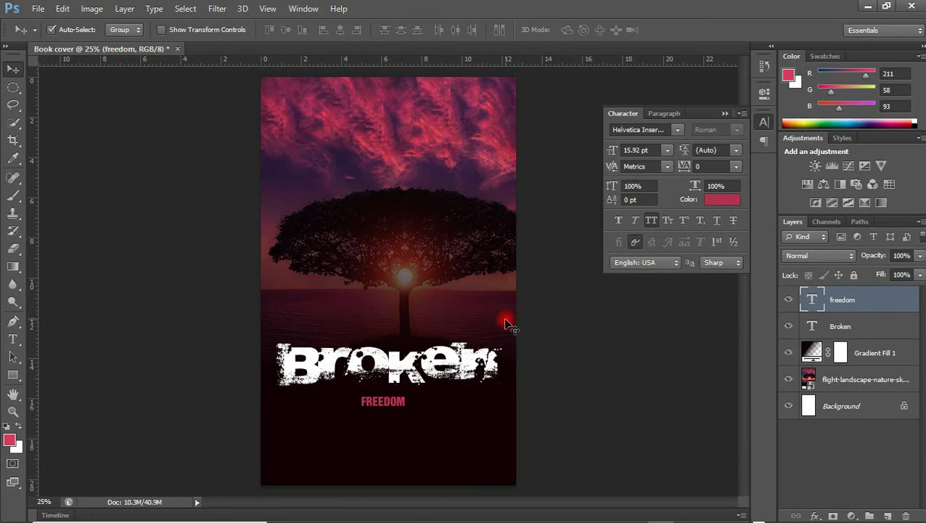
pyautogui.click(644, 132)
pyautogui.write('ObelixPro')
pyautogui.press('Return')
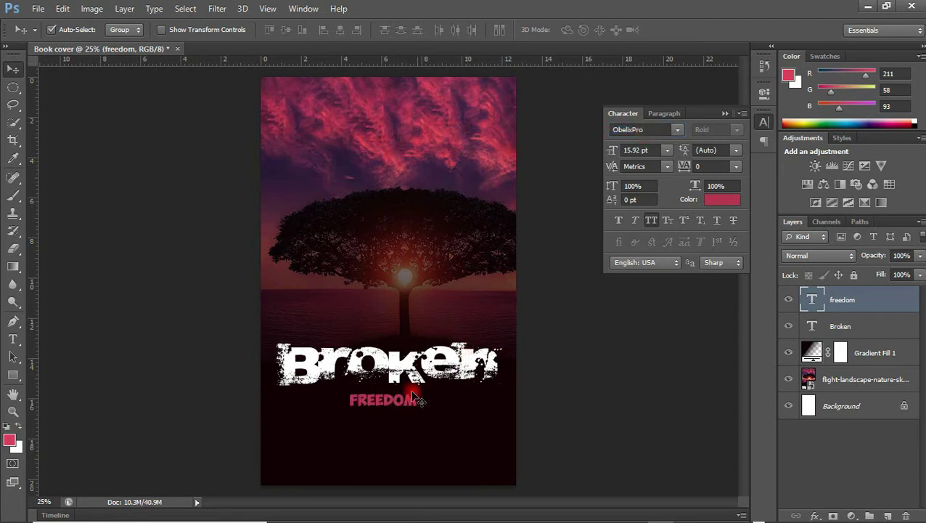
# Enlarge FREEDOM to about double size and tuck it directly under Broken
pyautogui.hotkey('ctrl', 't')
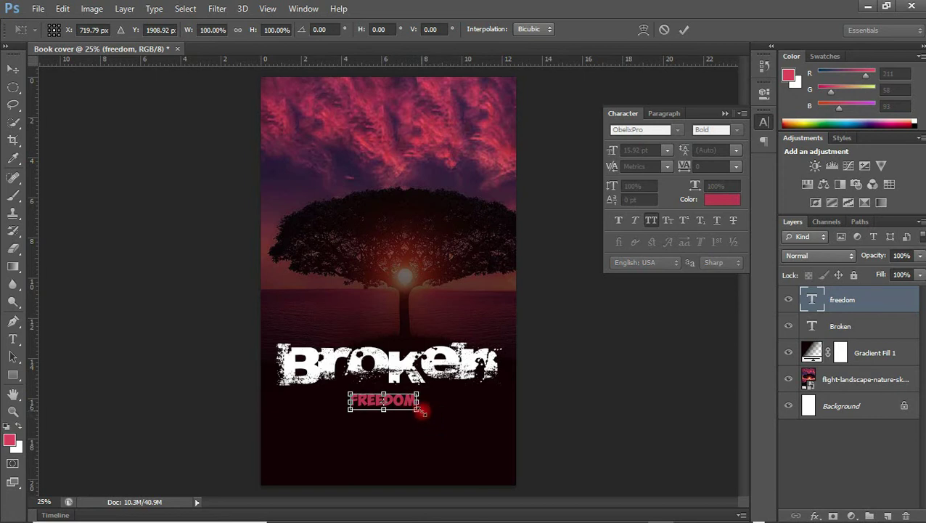
pyautogui.moveTo(418, 411); pyautogui.dragTo(484, 441)
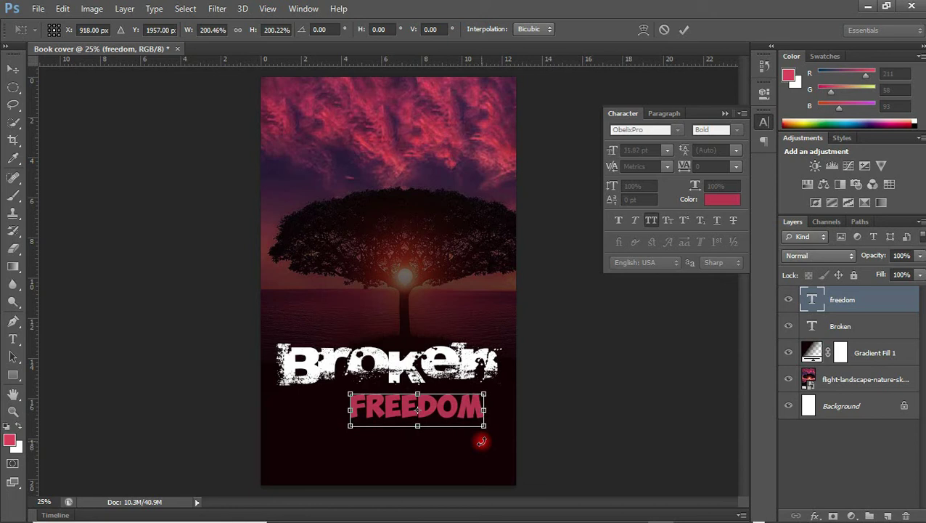
pyautogui.moveTo(463, 412); pyautogui.dragTo(444, 399)
pyautogui.press('Return')
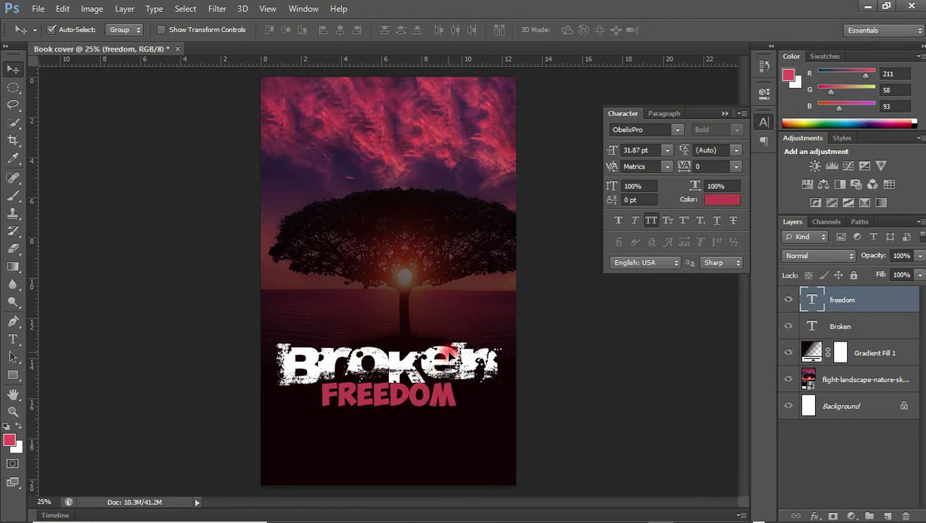
# Give Broken a 5 px outside stroke in crimson (#b33250) sampled from FREEDOM
pyautogui.click(450, 356)
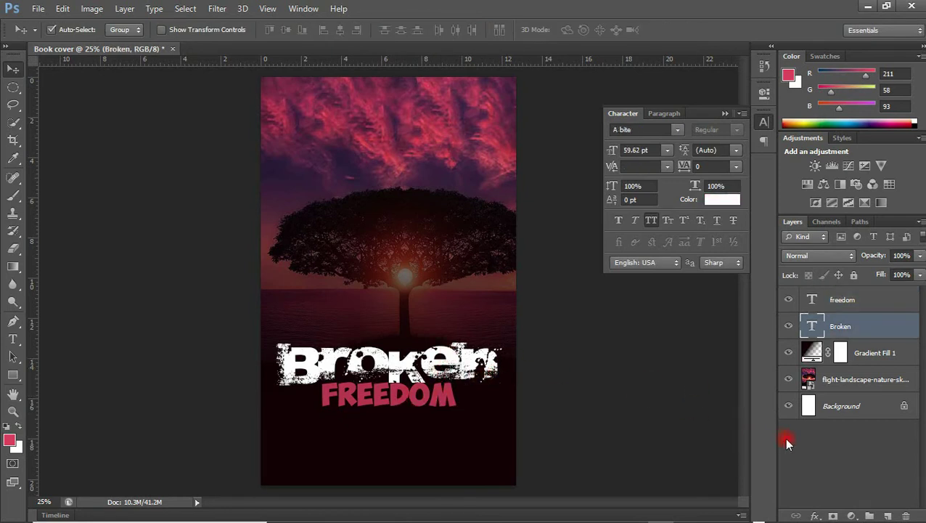
pyautogui.click(816, 514)
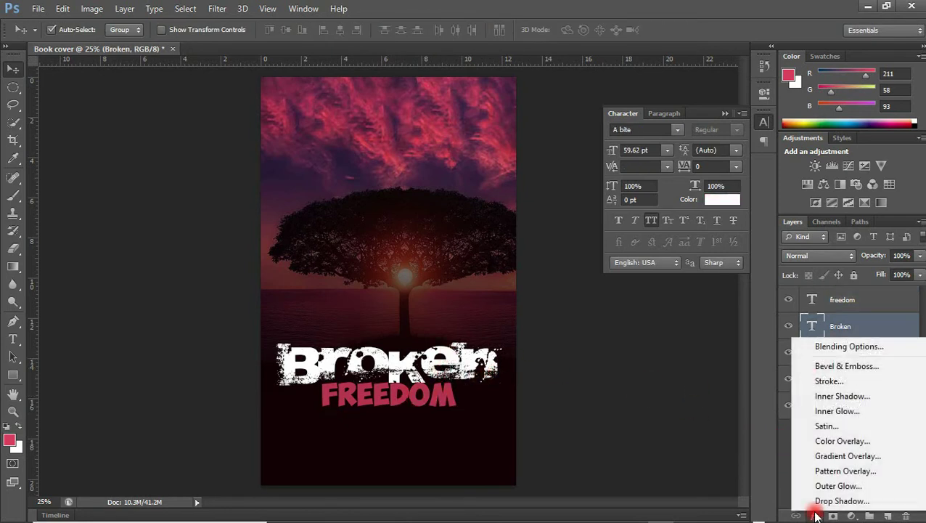
pyautogui.click(829, 381)
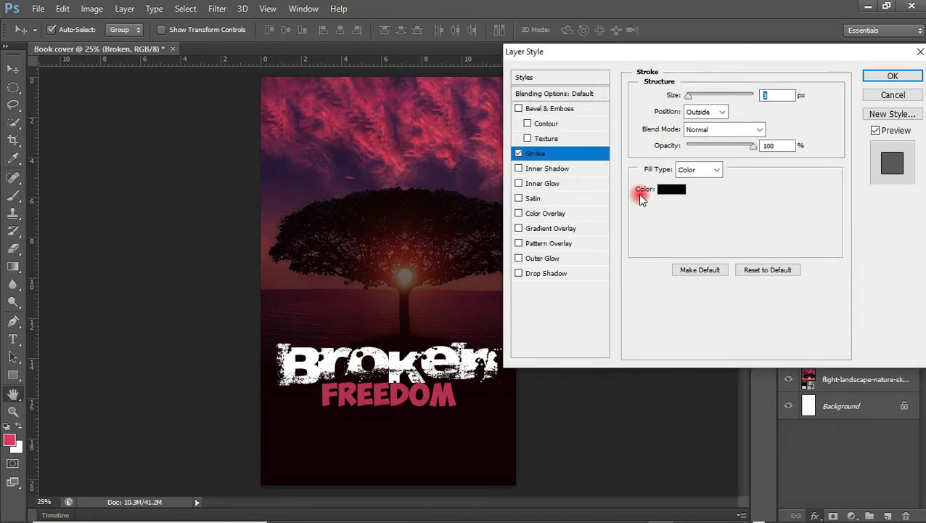
pyautogui.click(677, 190)
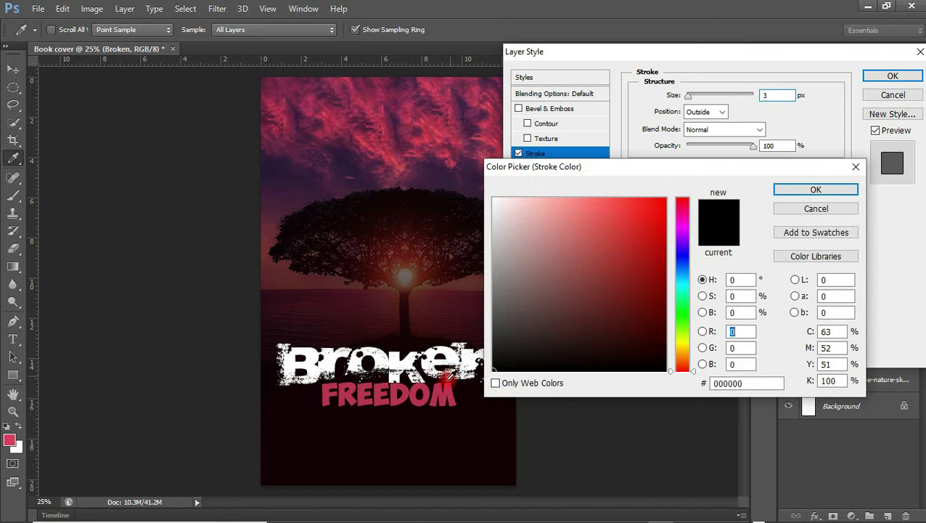
pyautogui.click(441, 389)
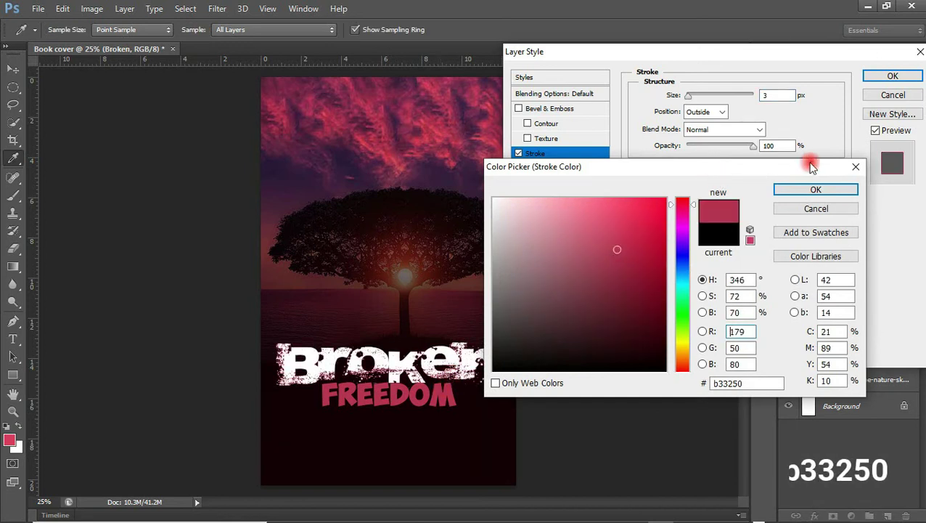
pyautogui.click(813, 188)
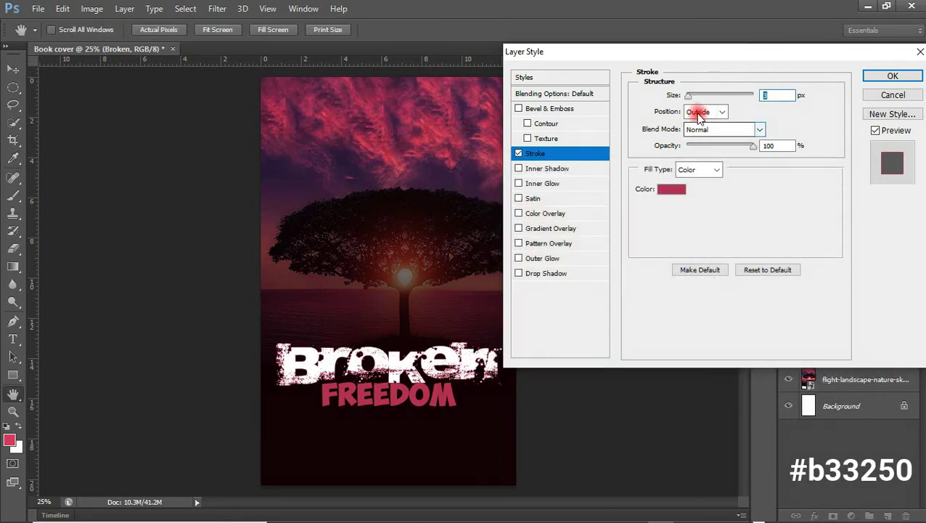
pyautogui.doubleClick(764, 99)
pyautogui.write('5')
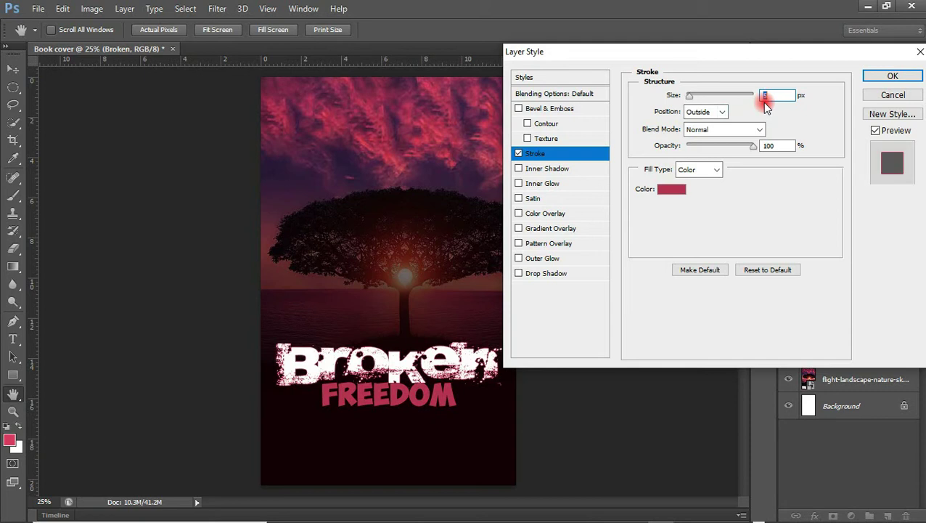
pyautogui.click(896, 74)
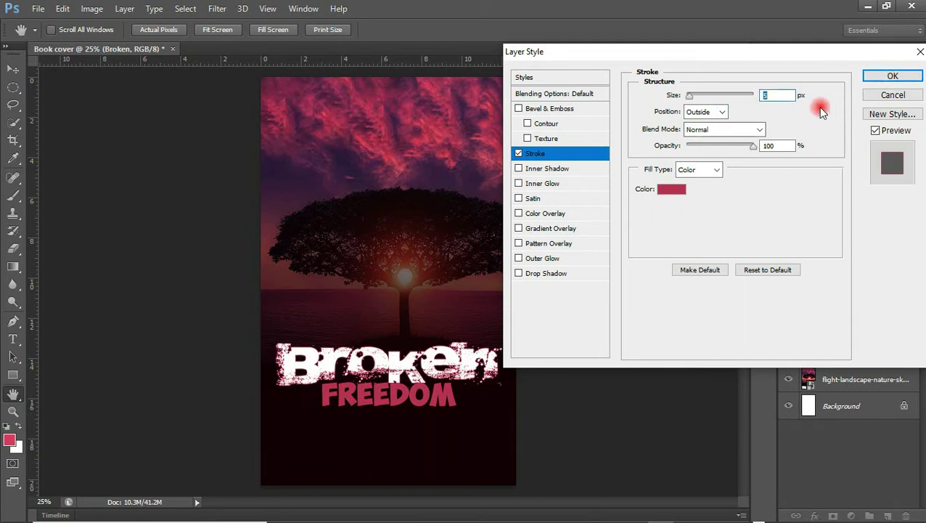
pyautogui.click(869, 77)
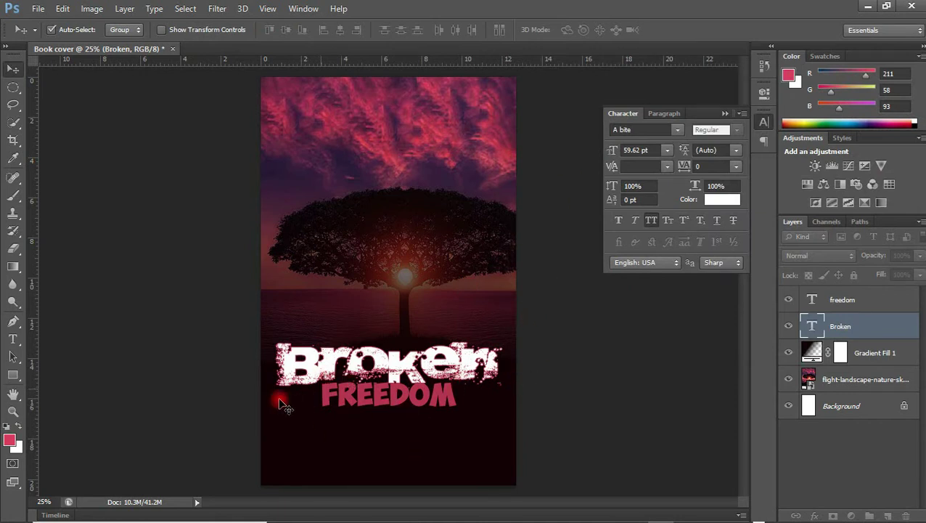
pyautogui.press('t')
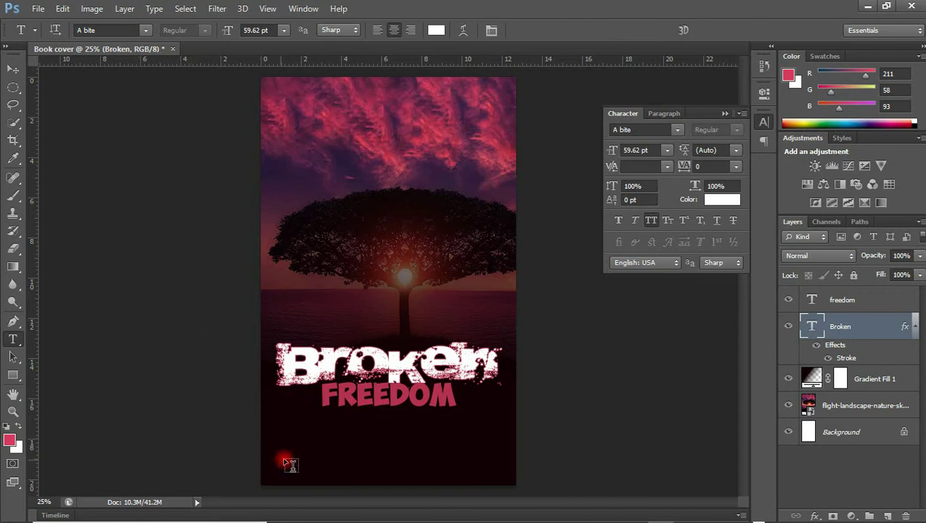
# Type the author's name near the bottom of the cover and move it toward the centre
pyautogui.click(317, 461)
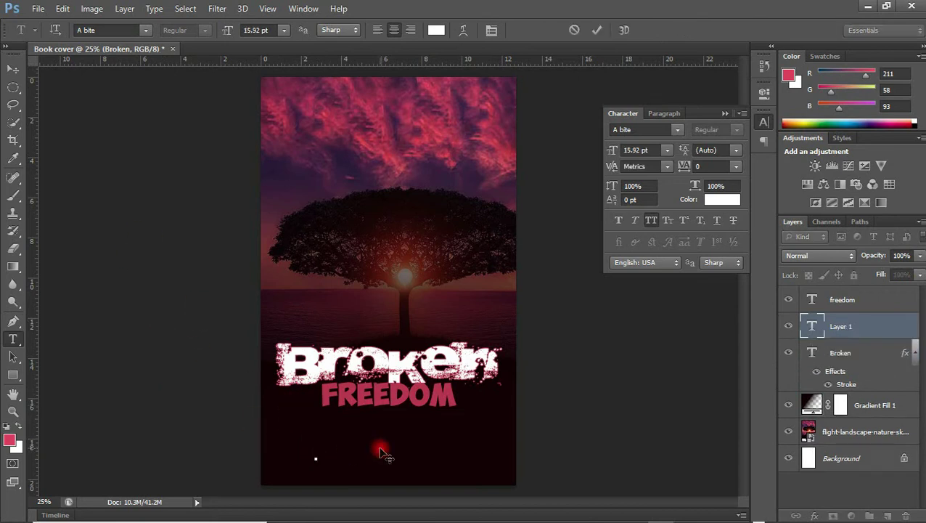
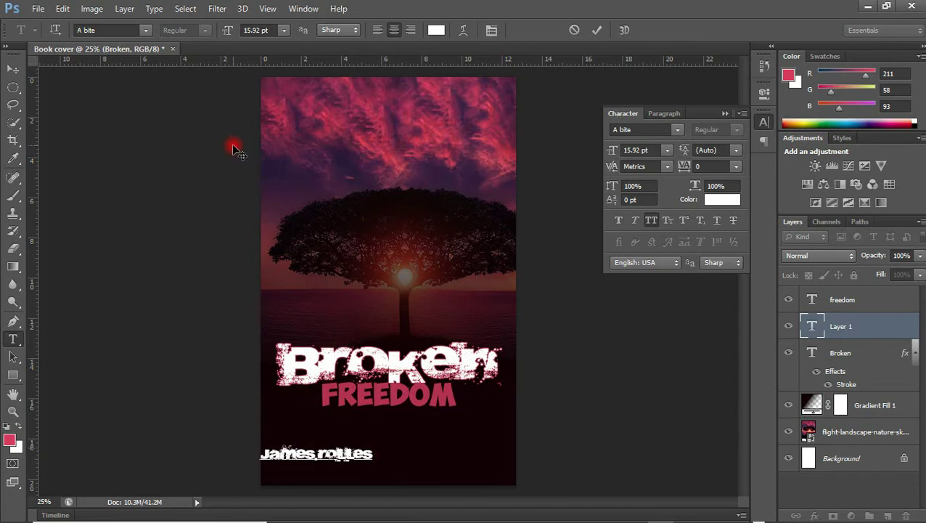
pyautogui.click(11, 70)
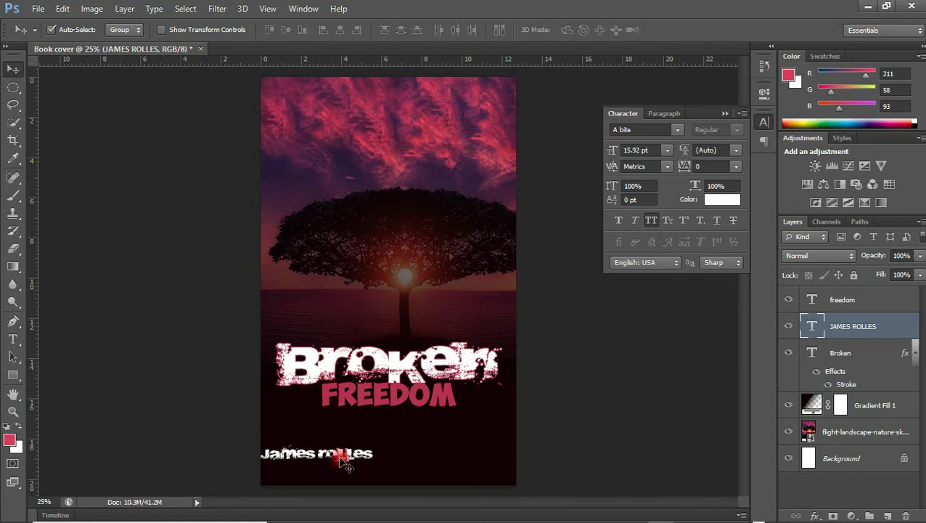
pyautogui.moveTo(344, 459); pyautogui.dragTo(399, 450)
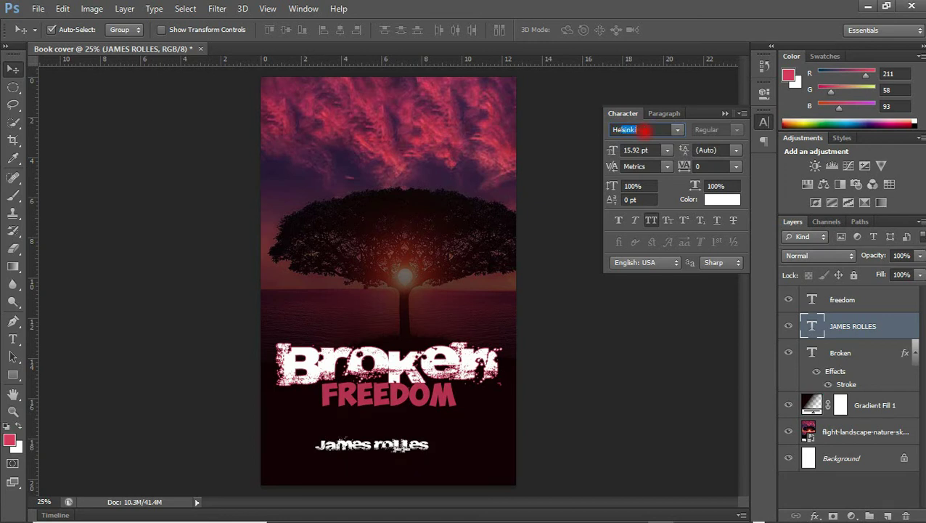
# Set the author name in Helvetica with 540 tracking and centre it under FREEDOM
pyautogui.click(677, 130)
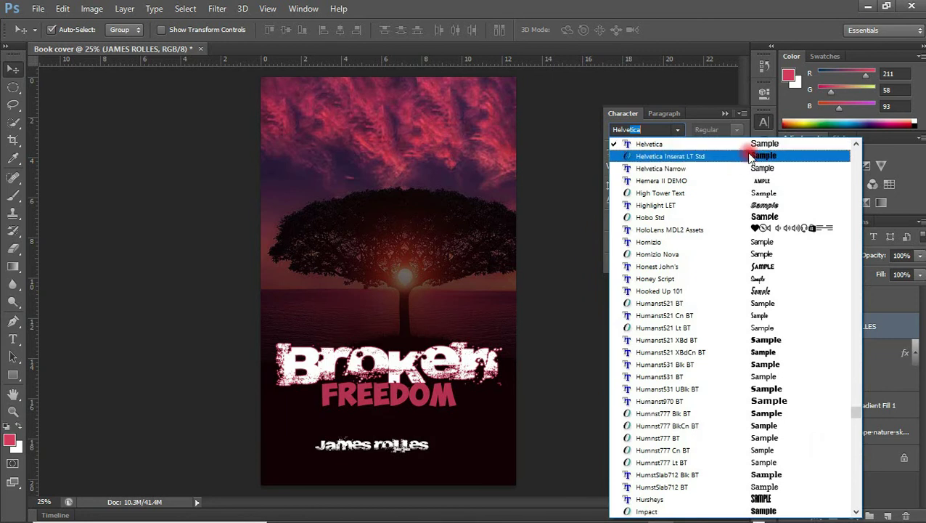
pyautogui.click(755, 145)
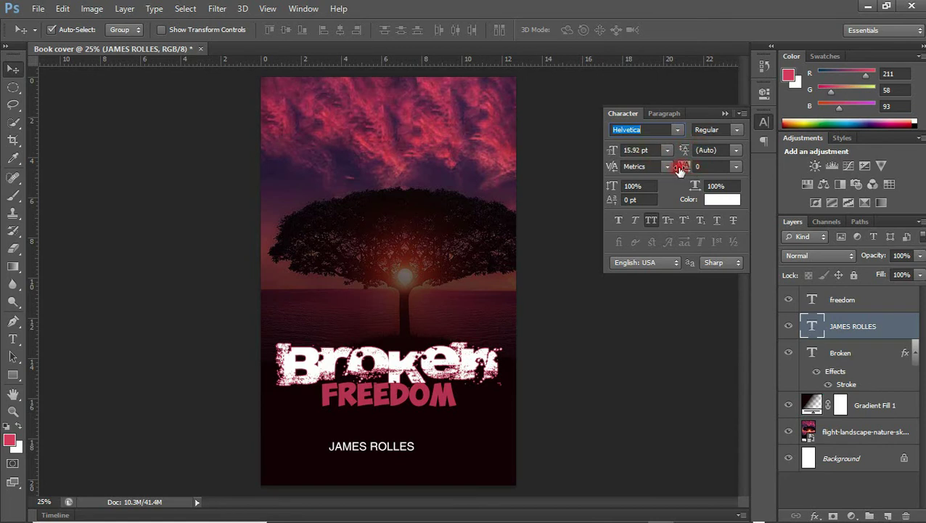
pyautogui.moveTo(684, 167); pyautogui.dragTo(691, 167)
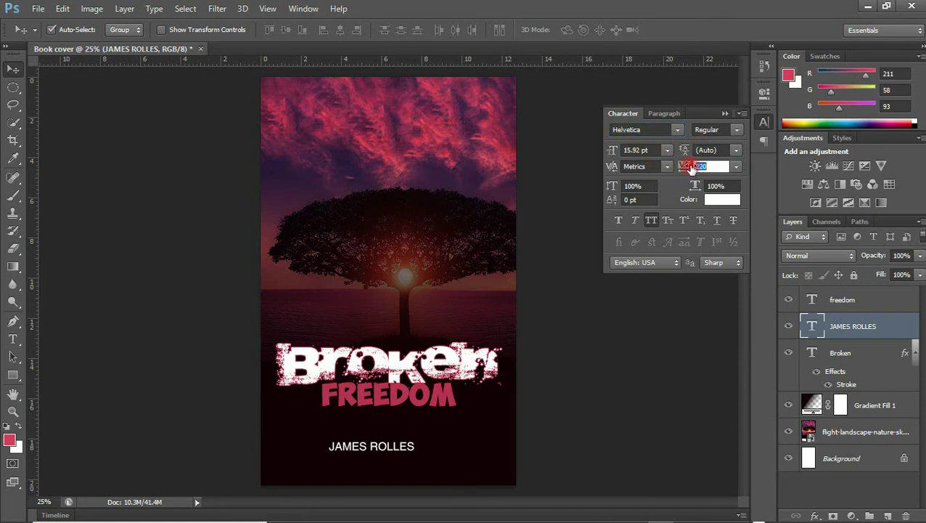
pyautogui.press('Return')
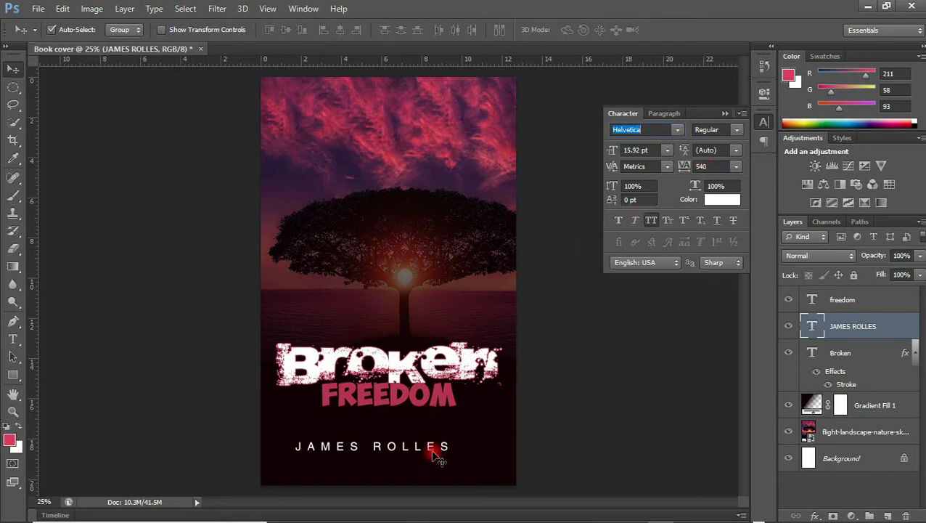
pyautogui.moveTo(433, 444); pyautogui.dragTo(446, 451)
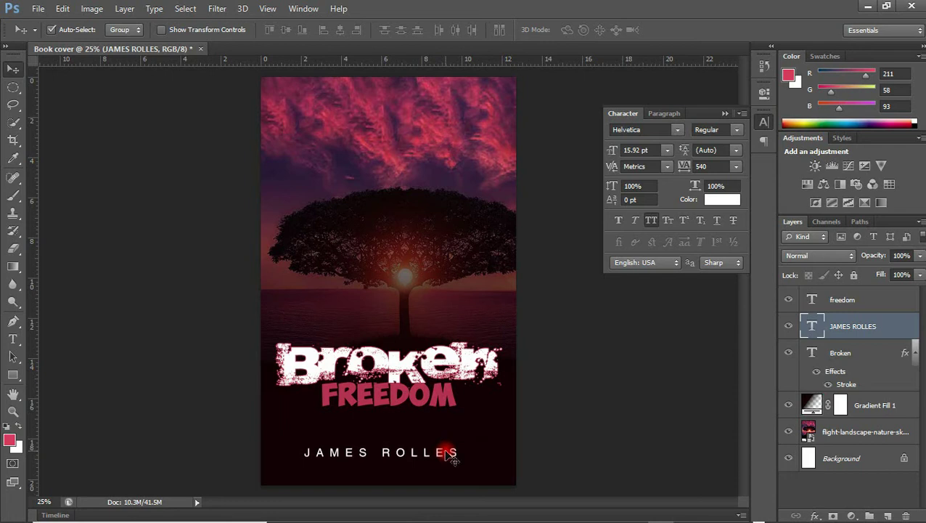
pyautogui.click(725, 115)
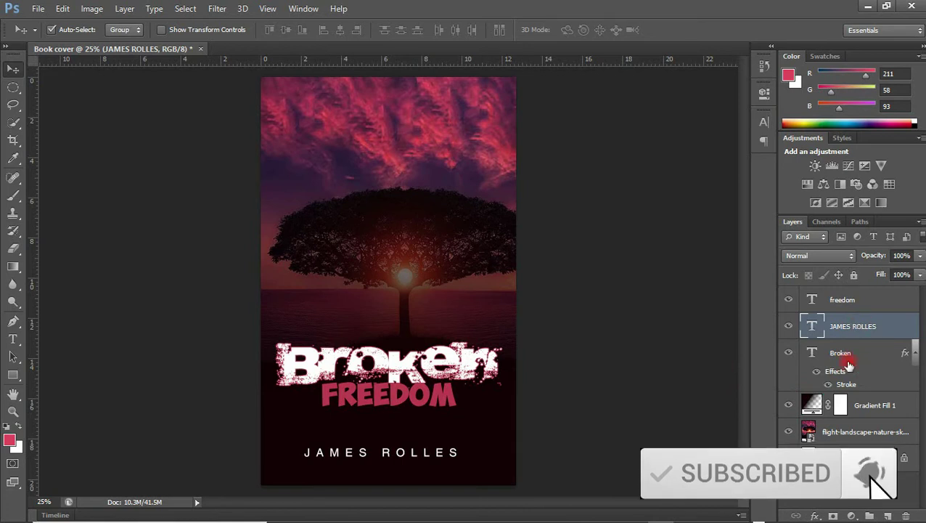
# Group the layers from freedom down to the landscape photo into a group named 'front'
pyautogui.click(844, 300)
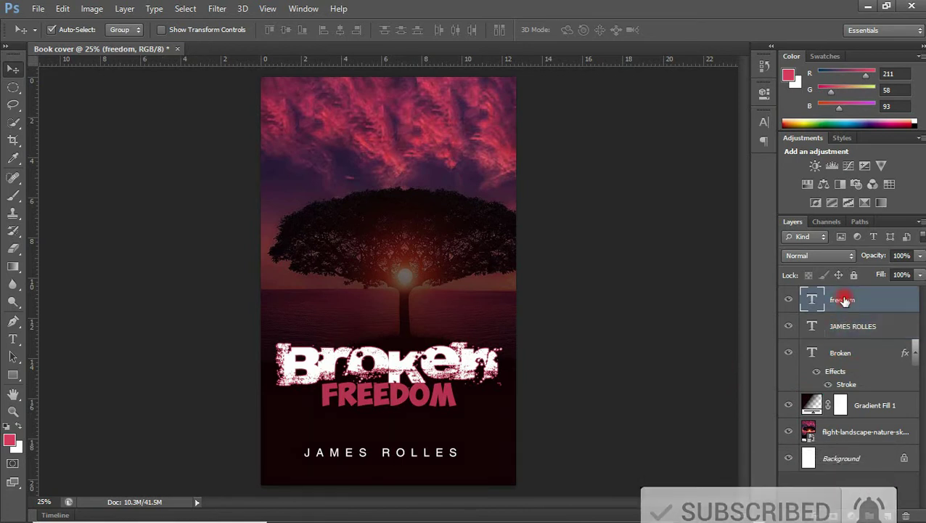
pyautogui.keyDown('shift'); pyautogui.click(862, 434); pyautogui.keyUp('shift')
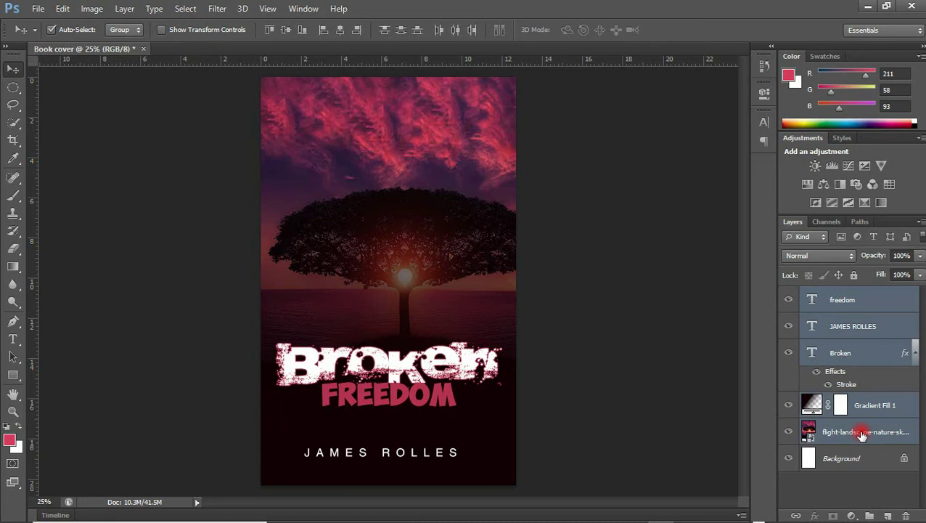
pyautogui.hotkey('ctrl', 'g')
pyautogui.doubleClick(837, 295)
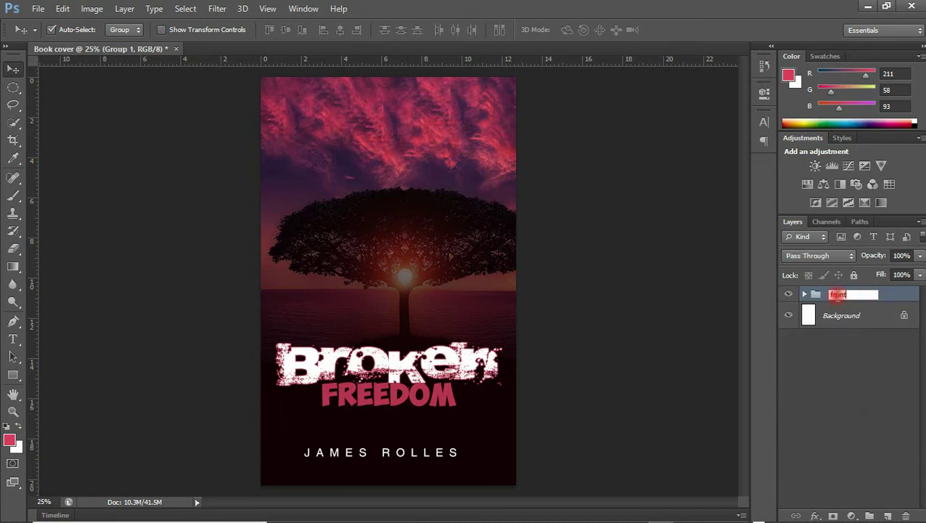
pyautogui.press('Return')
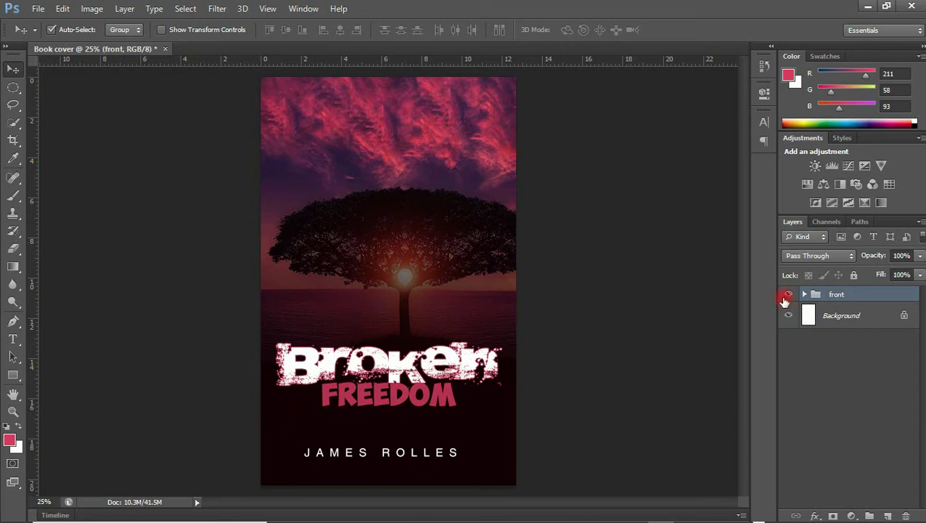
# Hide the front group and select the white Background layer
pyautogui.click(787, 297)
pyautogui.click(788, 295)
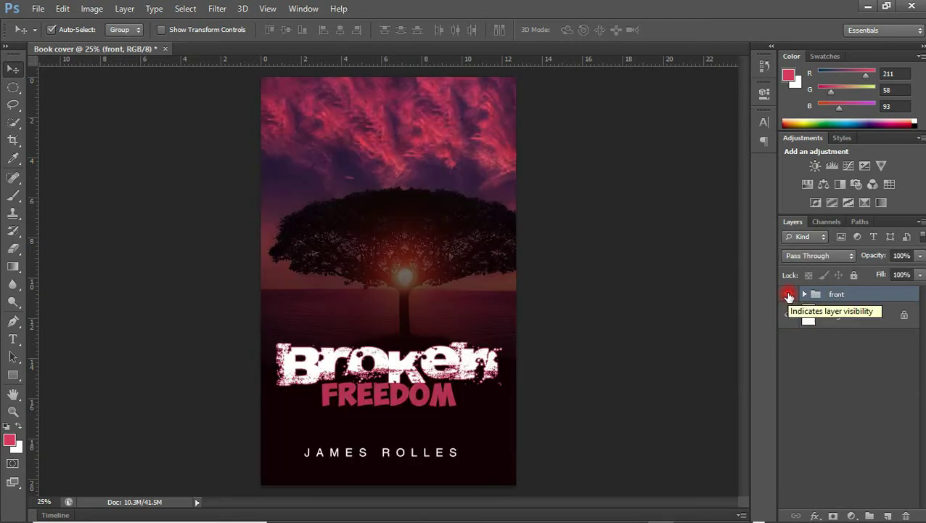
pyautogui.click(789, 295)
pyautogui.click(788, 295)
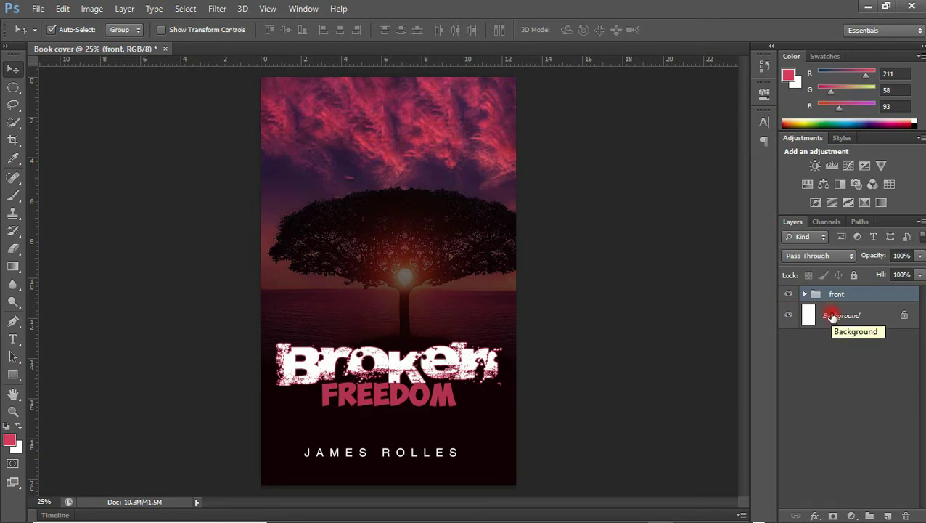
pyautogui.click(788, 293)
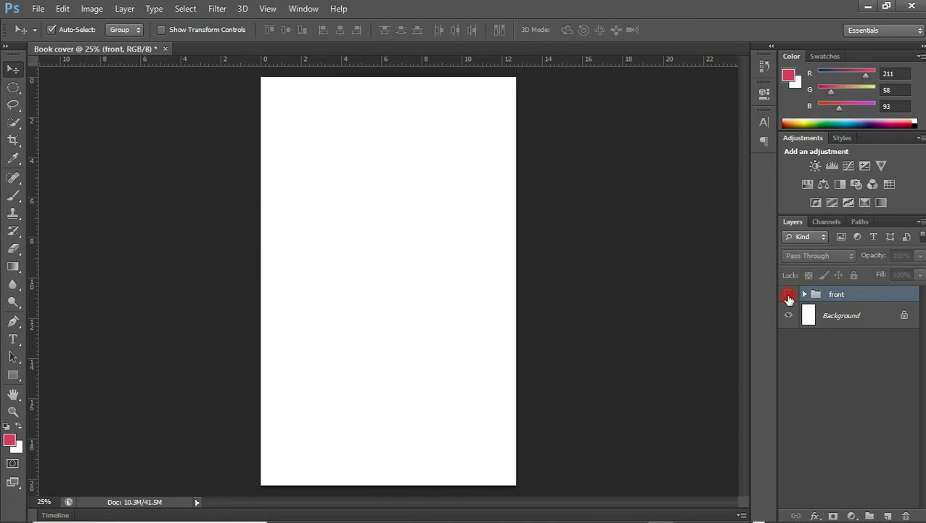
pyautogui.click(835, 314)
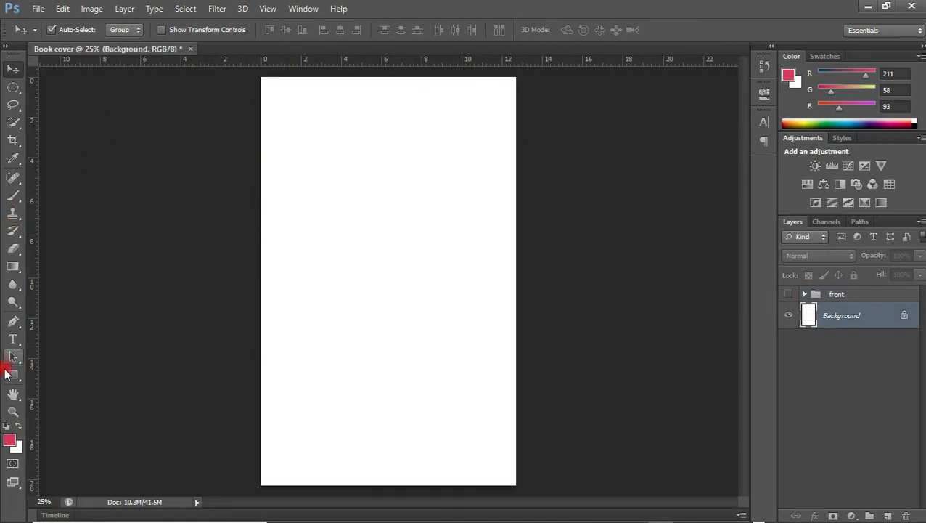
# Draw a page-covering rectangle, fill it dark navy, and nudge it into place
pyautogui.click(11, 374)
pyautogui.moveTo(230, 62); pyautogui.dragTo(532, 499)
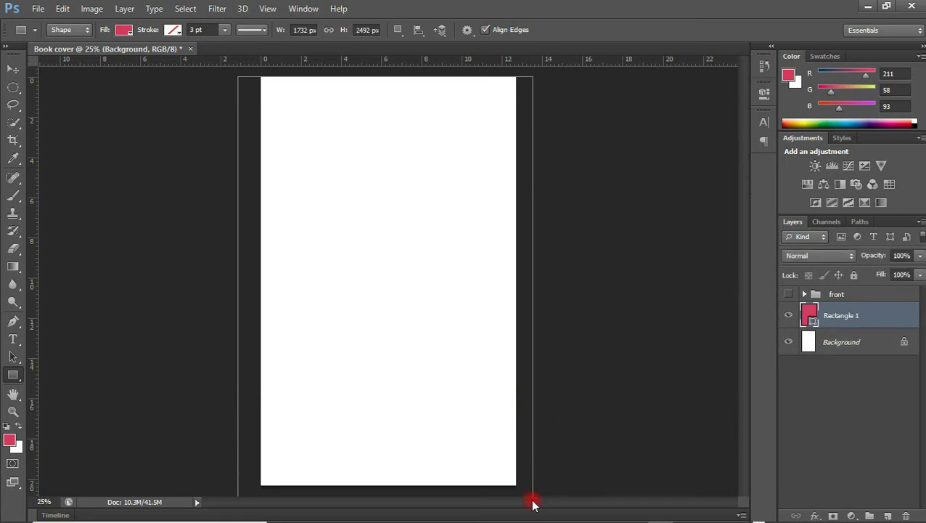
pyautogui.click(124, 30)
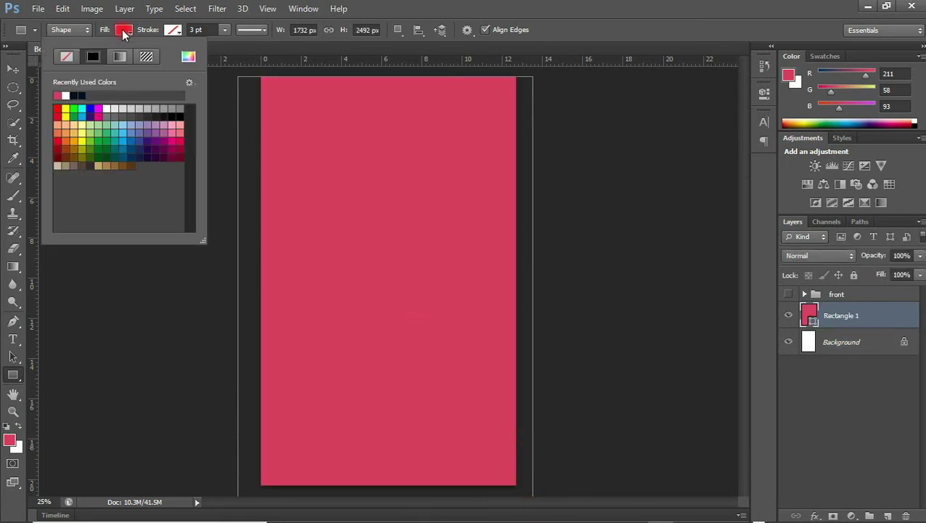
pyautogui.click(75, 95)
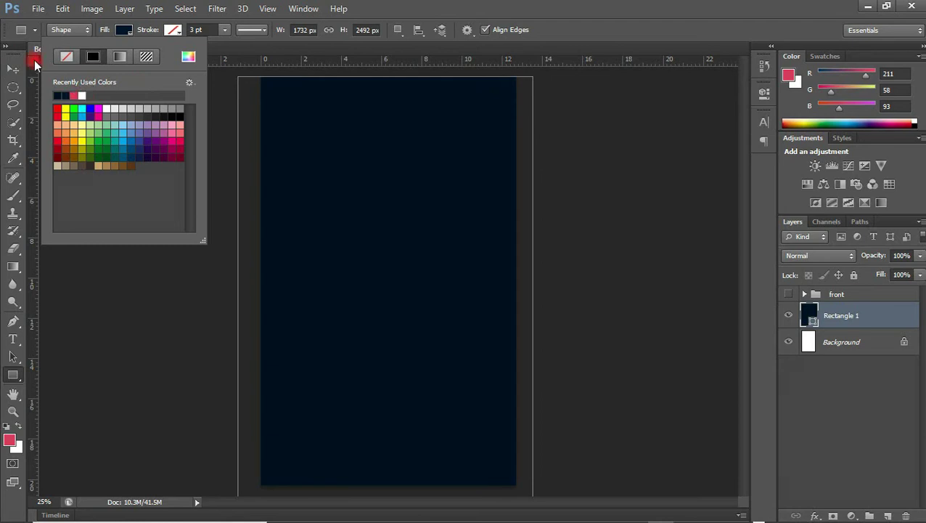
pyautogui.click(13, 69)
pyautogui.click(250, 206)
pyautogui.moveTo(320, 186); pyautogui.dragTo(320, 172)
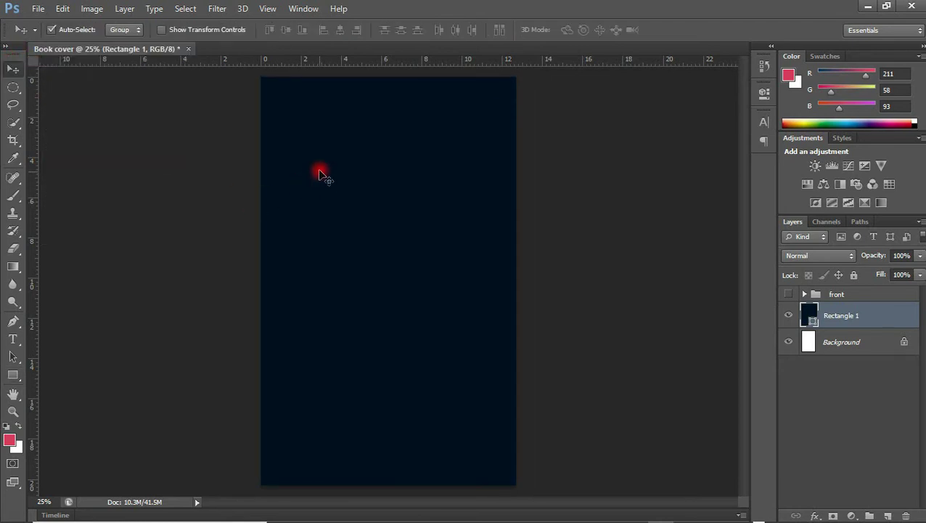
# Place the flight-landscape-nature-sky-36717 photo into the document and begin enlarging it
pyautogui.click(346, 509)
pyautogui.moveTo(443, 159); pyautogui.dragTo(369, 294)
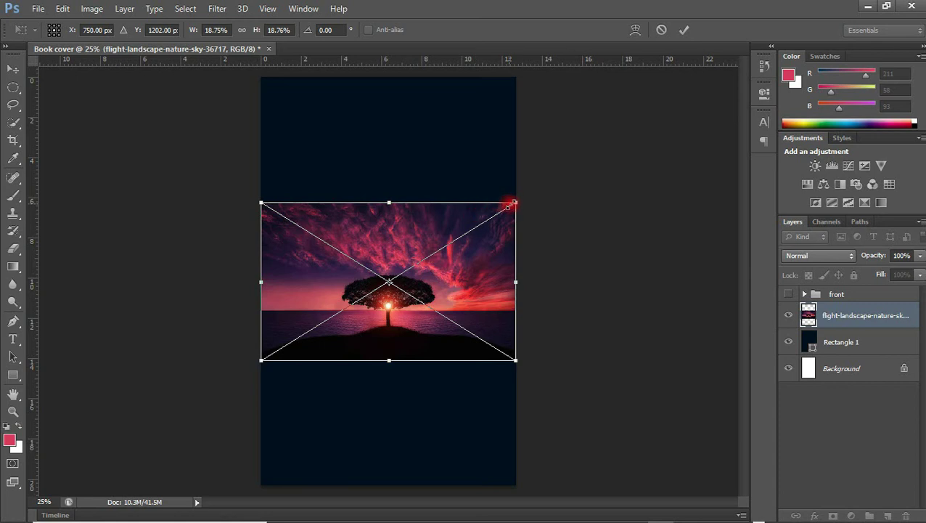
pyautogui.moveTo(514, 202); pyautogui.dragTo(697, 30)
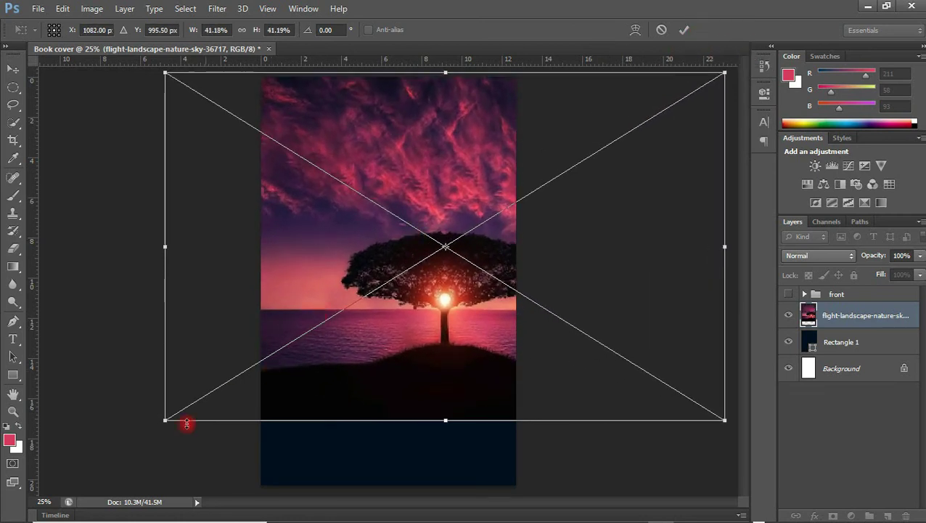
pyautogui.moveTo(164, 420); pyautogui.dragTo(52, 517)
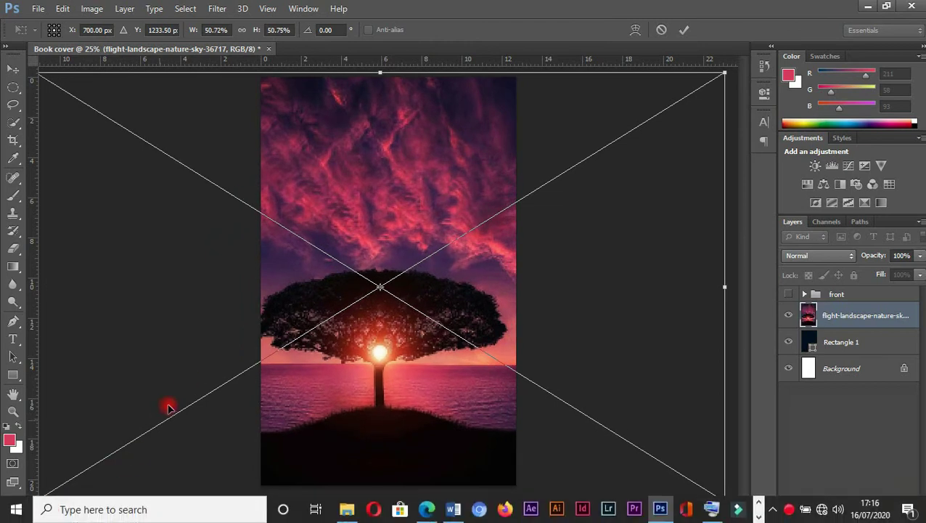
pyautogui.hotkey('ctrl', 'z')
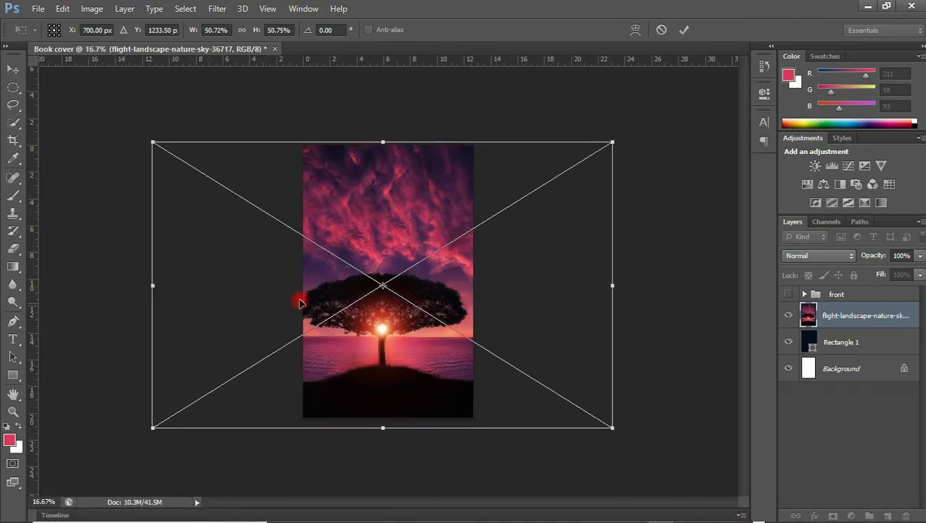
# Scale the photo to cover the page, shift it to frame the tree, and commit
pyautogui.moveTo(613, 142); pyautogui.dragTo(636, 128)
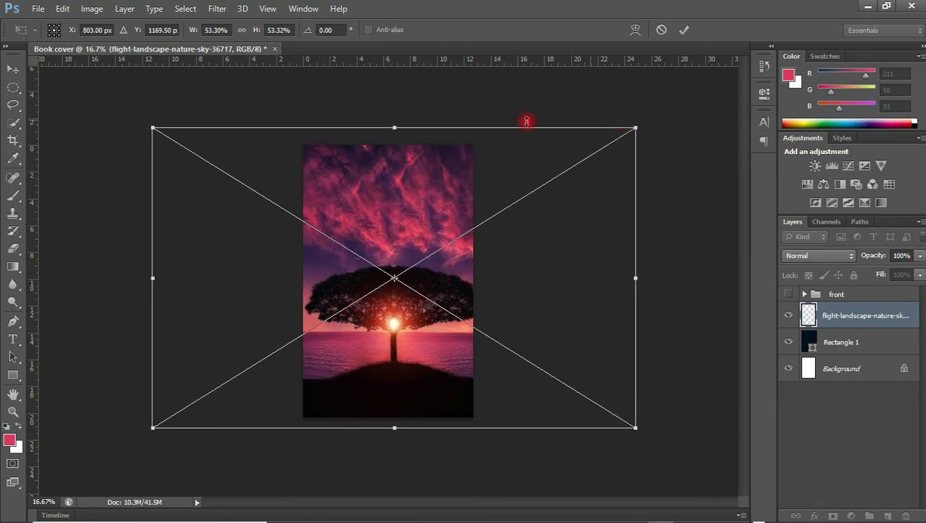
pyautogui.moveTo(152, 130); pyautogui.dragTo(119, 114)
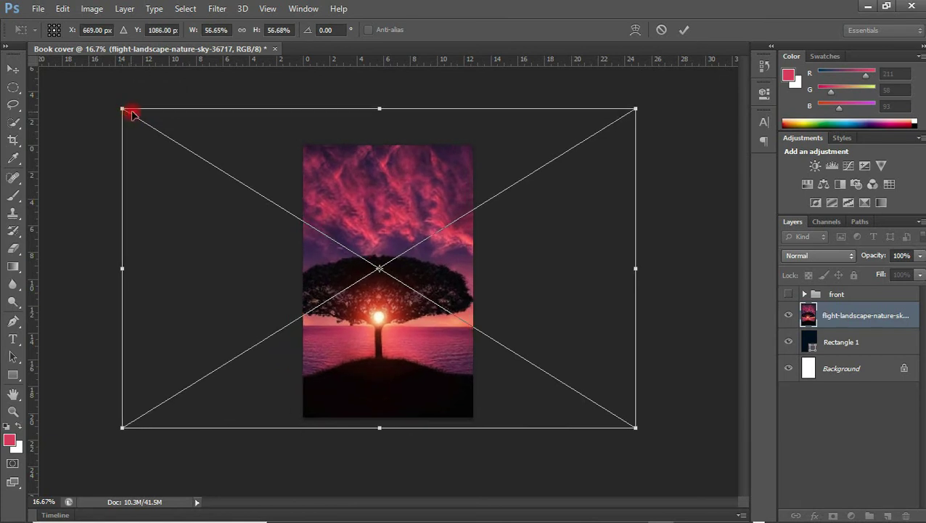
pyautogui.moveTo(360, 160); pyautogui.dragTo(370, 169)
pyautogui.press('Return')
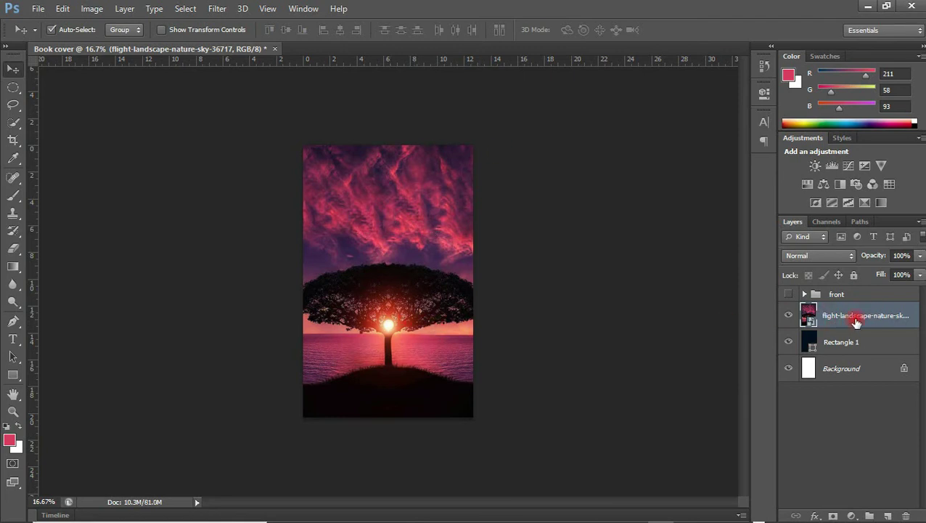
pyautogui.moveTo(848, 319); pyautogui.dragTo(828, 318)
# Hide the navy rectangle and trial the photo's opacity, restoring it to full
pyautogui.click(789, 342)
pyautogui.click(920, 258)
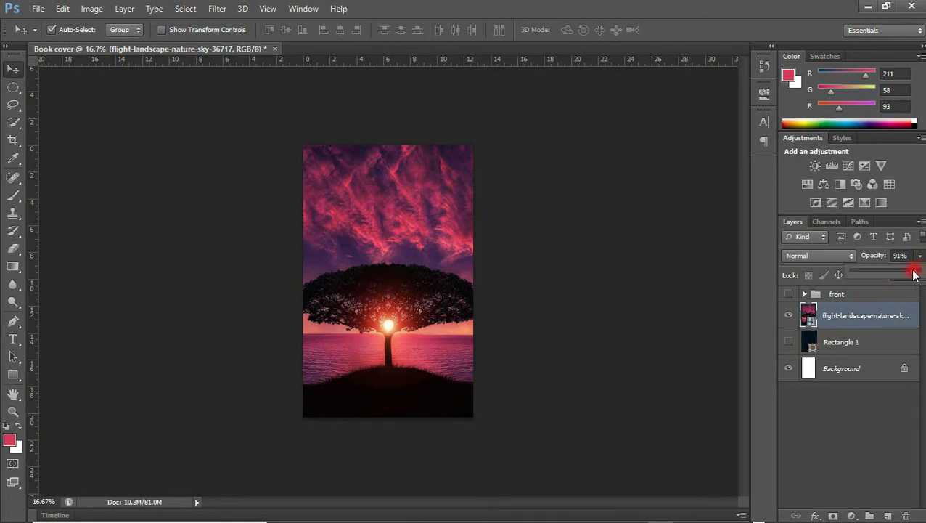
pyautogui.moveTo(885, 274); pyautogui.dragTo(901, 275)
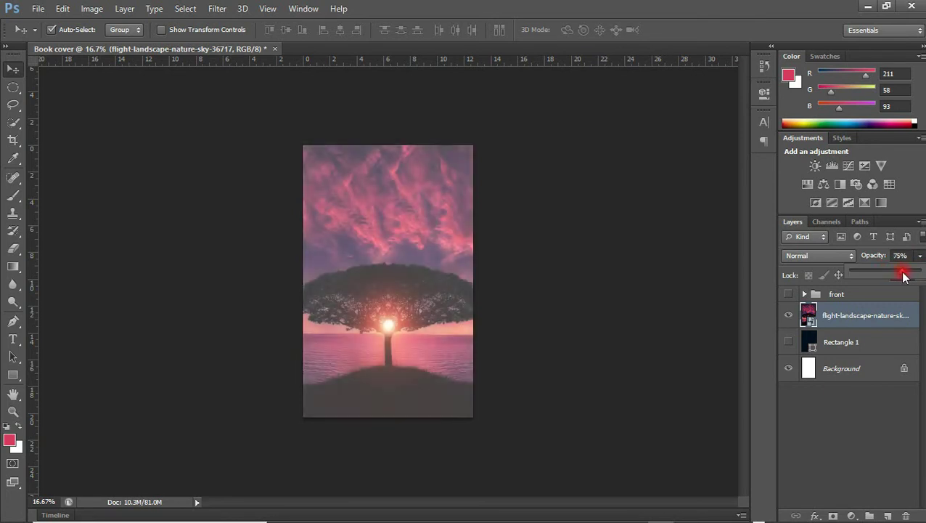
pyautogui.moveTo(907, 274); pyautogui.dragTo(919, 270)
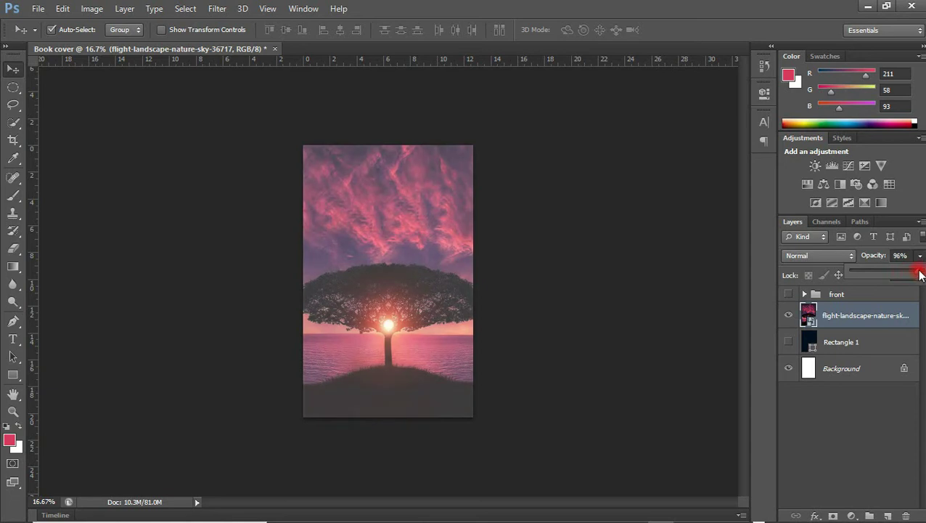
# Show Rectangle 1 beneath and fade the photo to 48% opacity, zoomed to 25%
pyautogui.click(789, 342)
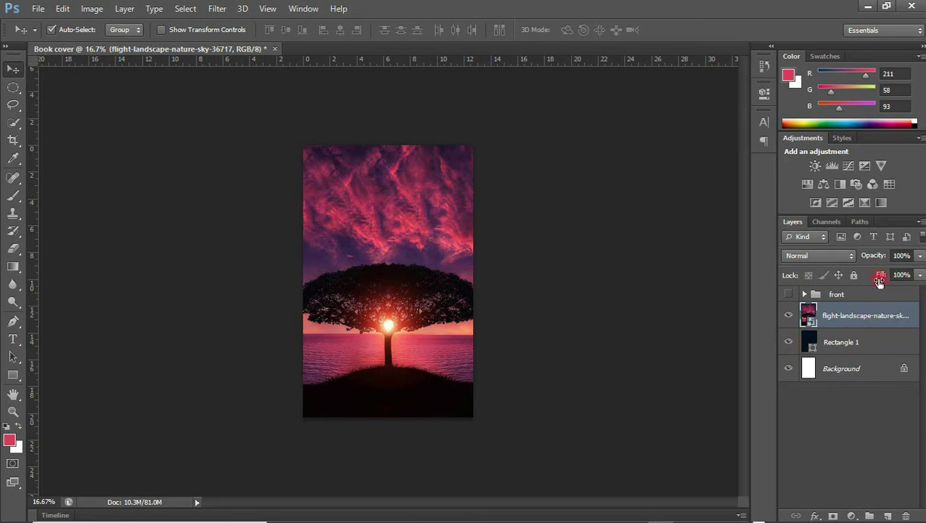
pyautogui.click(920, 256)
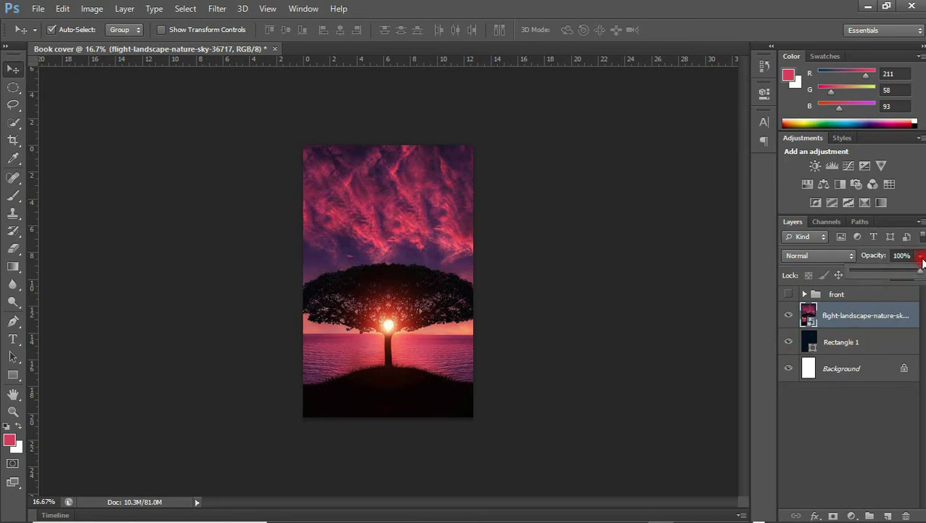
pyautogui.moveTo(919, 274); pyautogui.dragTo(889, 275)
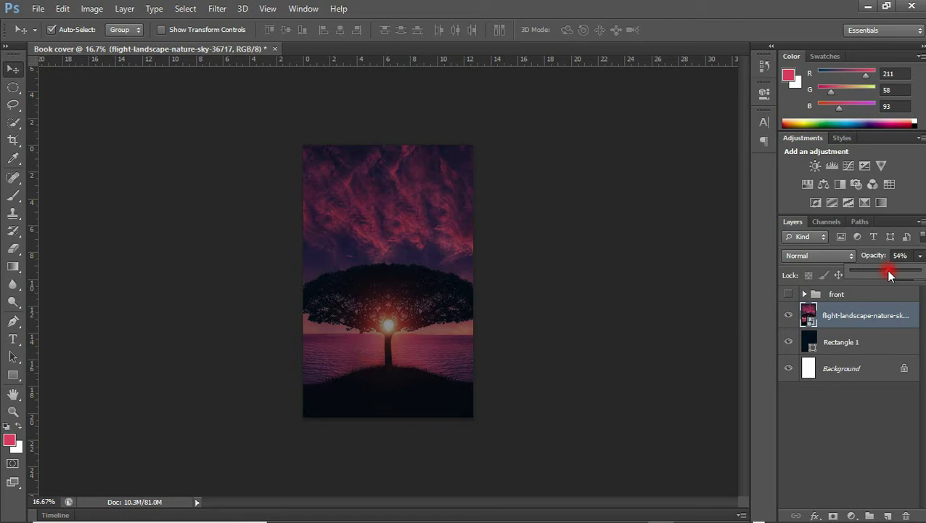
pyautogui.moveTo(890, 274); pyautogui.dragTo(887, 273)
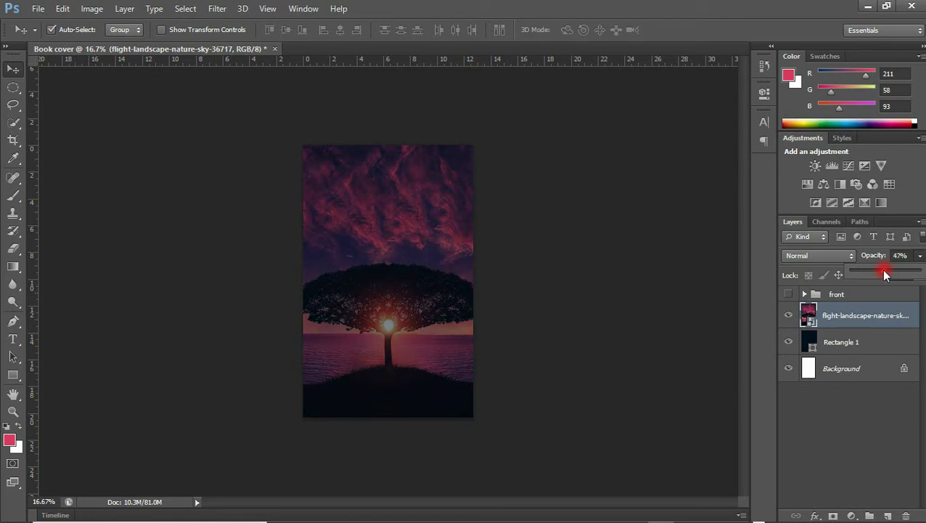
pyautogui.click(712, 268)
pyautogui.hotkey('ctrl', '+')
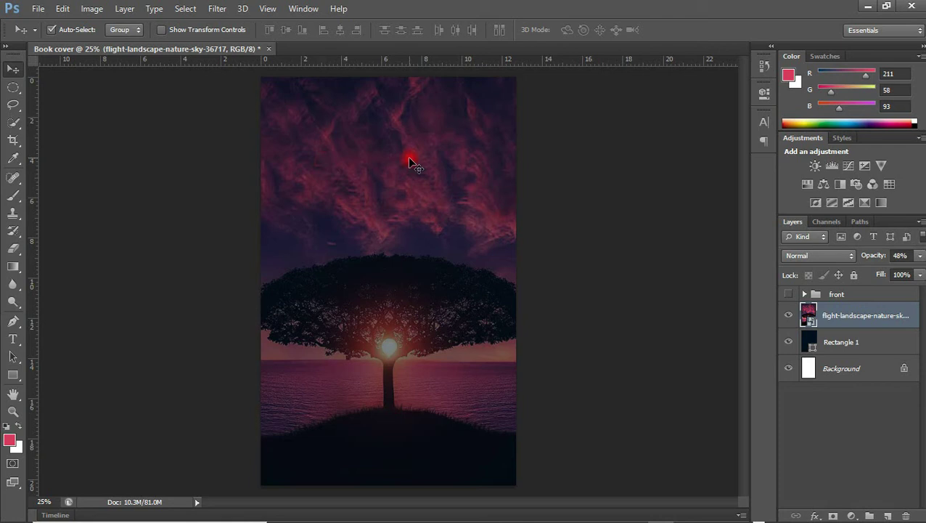
# Type the spaced-out white title 'BROKEN FREEDOM' and move it near the cover's top
pyautogui.click(13, 339)
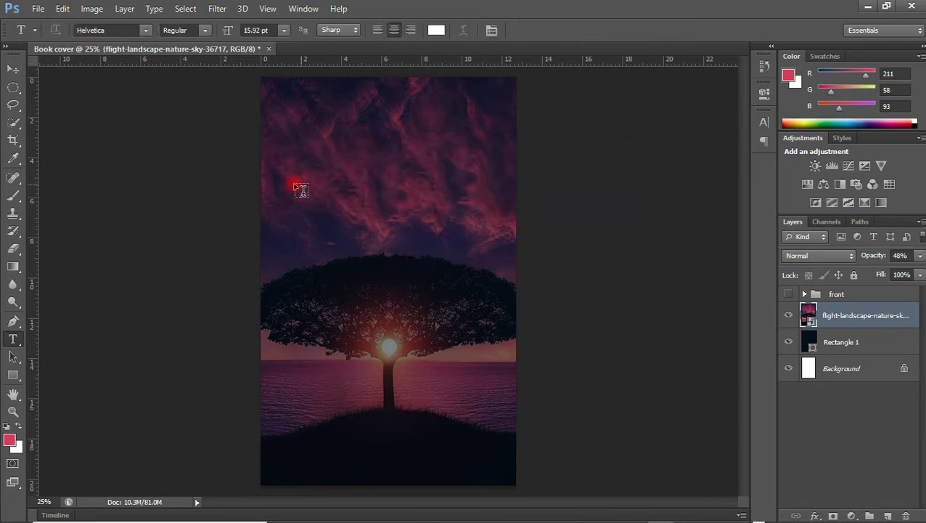
pyautogui.click(338, 184)
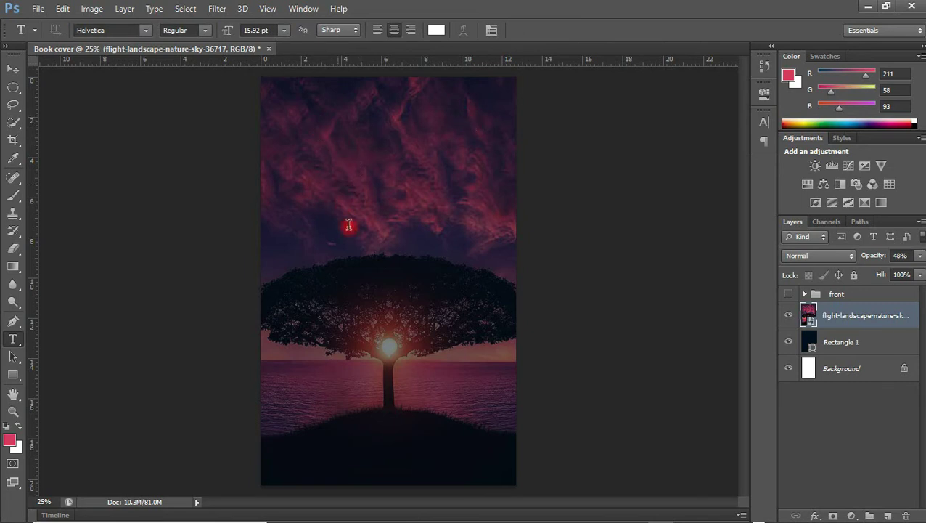
pyautogui.write('B R OK E N')
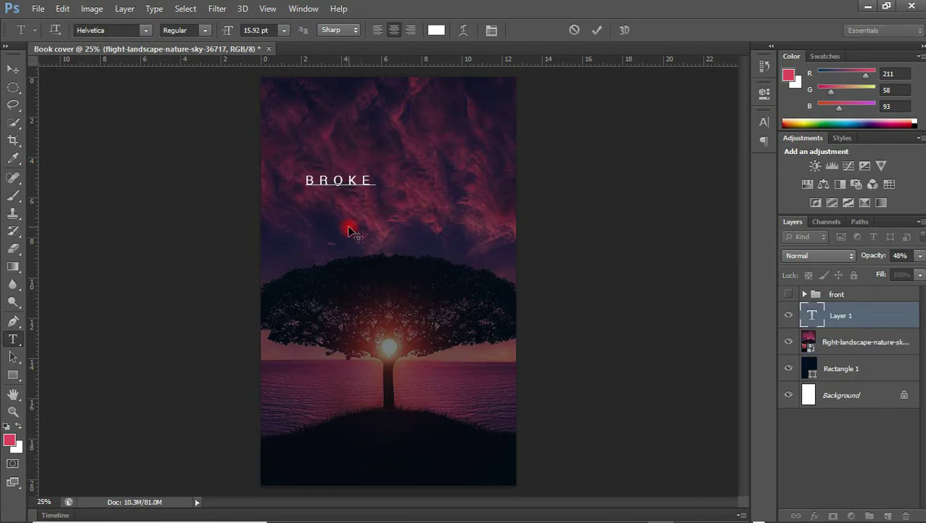
pyautogui.write('   F R E E')
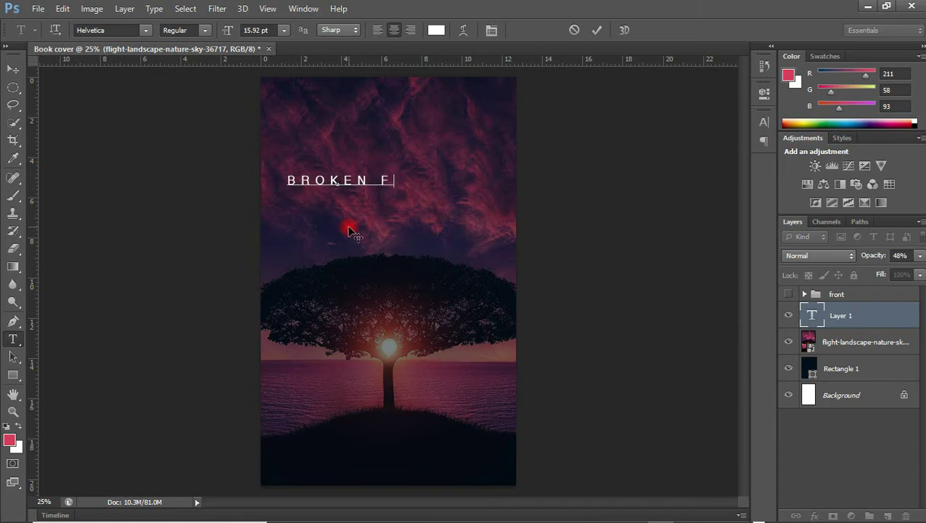
pyautogui.write(' D O M')
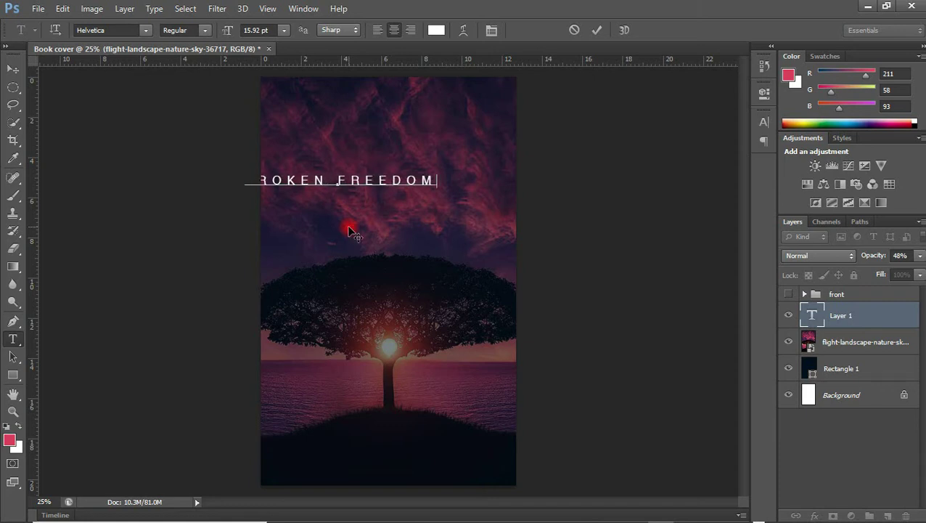
pyautogui.click(19, 72)
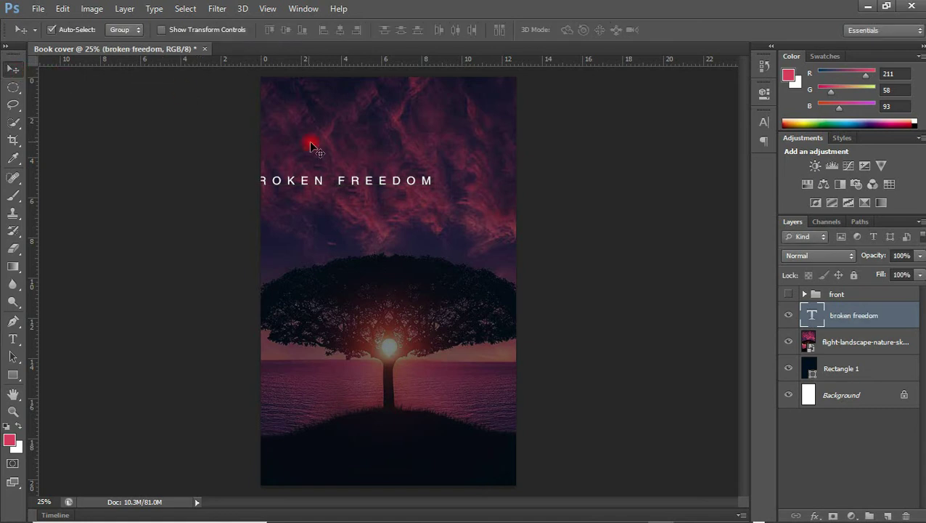
pyautogui.moveTo(350, 181); pyautogui.dragTo(399, 116)
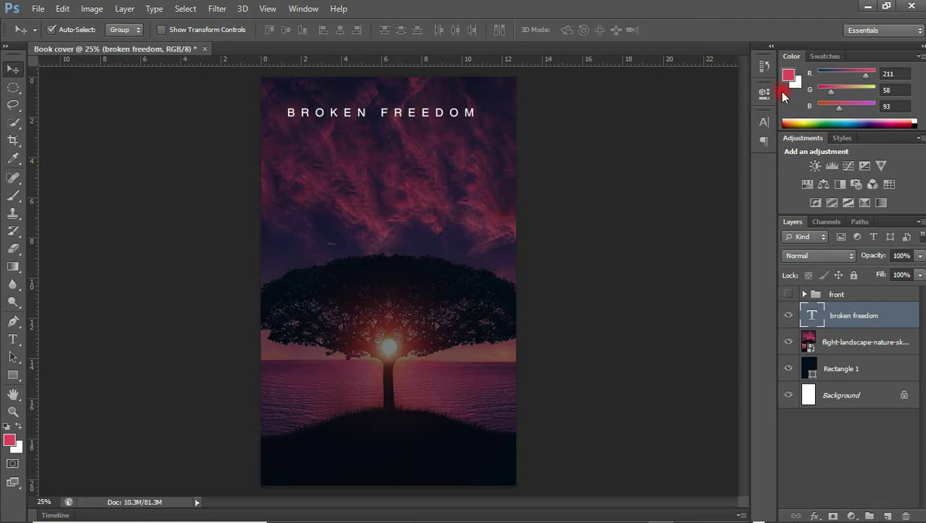
# Set the title's font to Helvetica Inserat with tracking 0
pyautogui.click(764, 122)
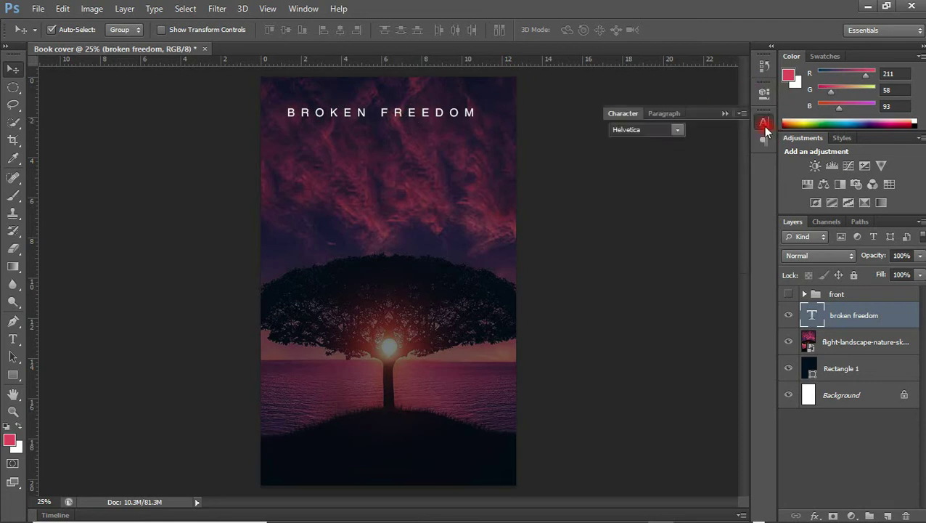
pyautogui.click(675, 132)
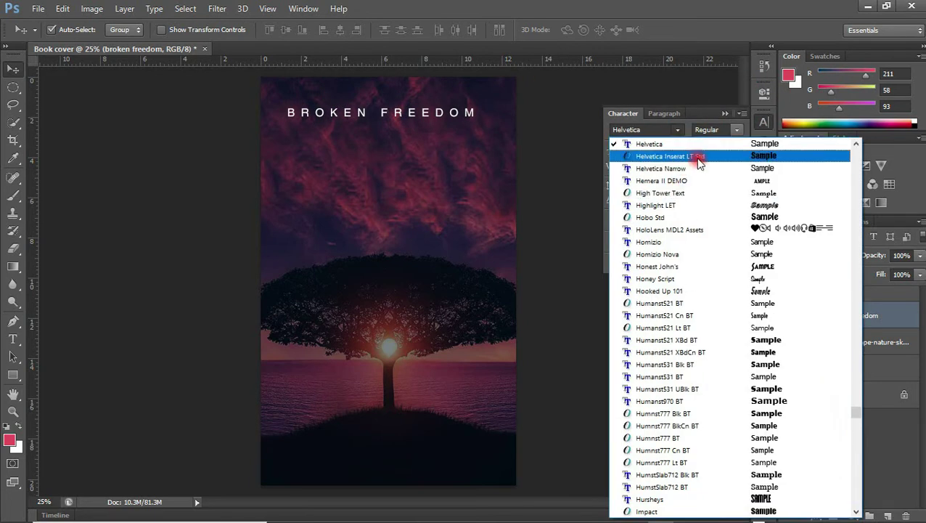
pyautogui.click(641, 155)
pyautogui.click(734, 166)
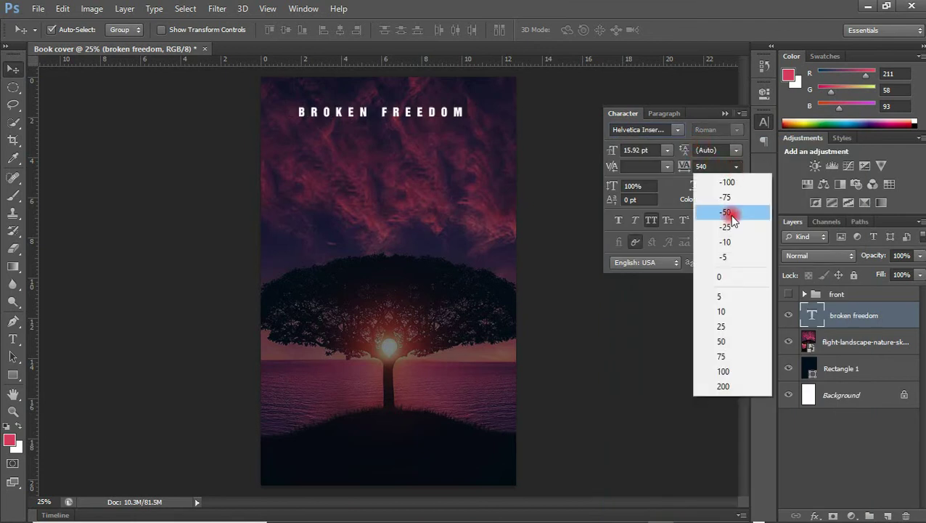
pyautogui.click(724, 276)
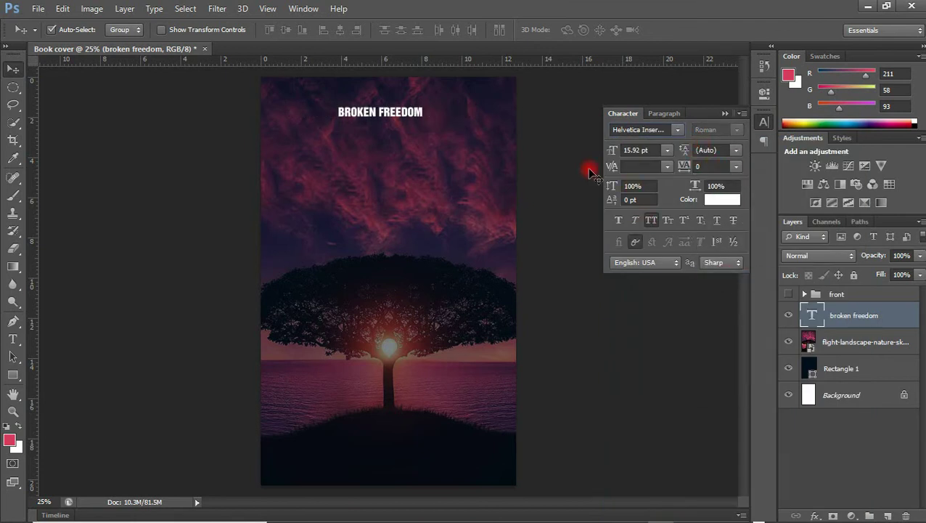
# Scale the title up to about 30 pt and undo the stray move
pyautogui.hotkey('ctrl', 't')
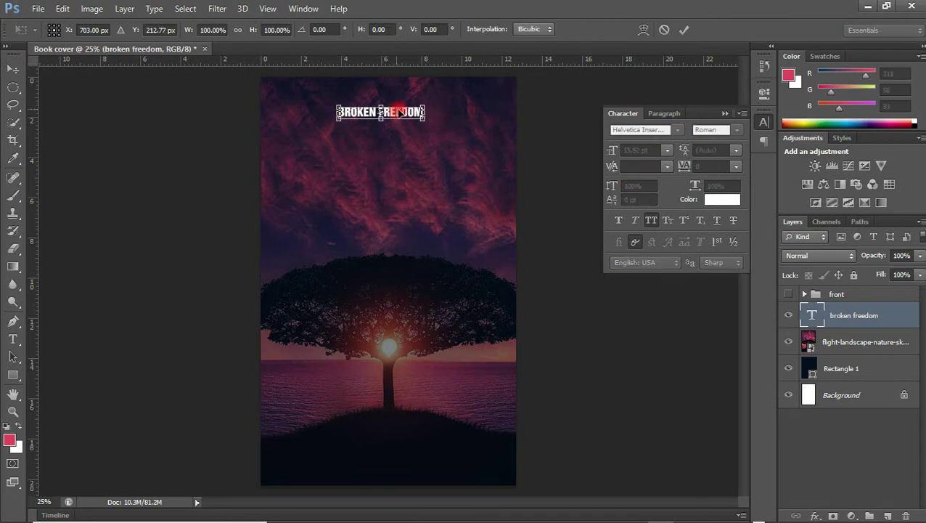
pyautogui.moveTo(425, 121); pyautogui.dragTo(449, 110)
pyautogui.press('Return')
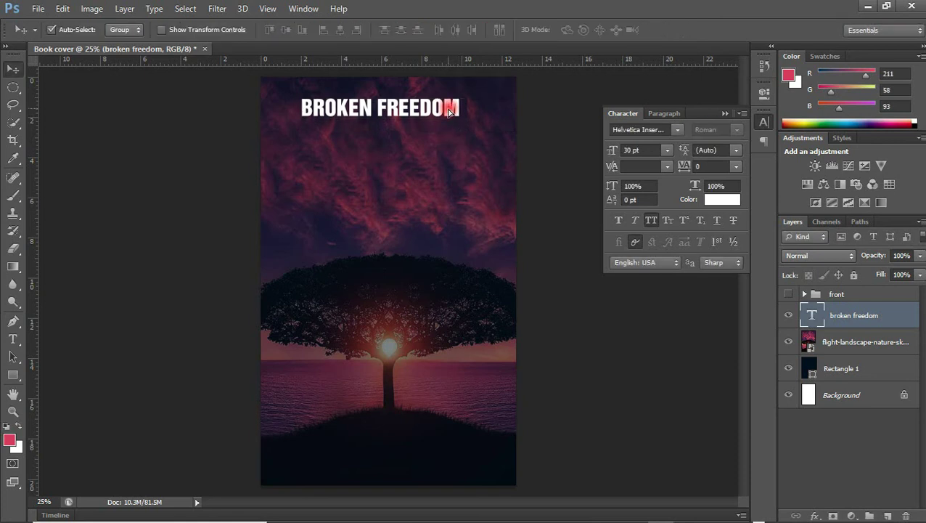
pyautogui.hotkey('ctrl', 'z')
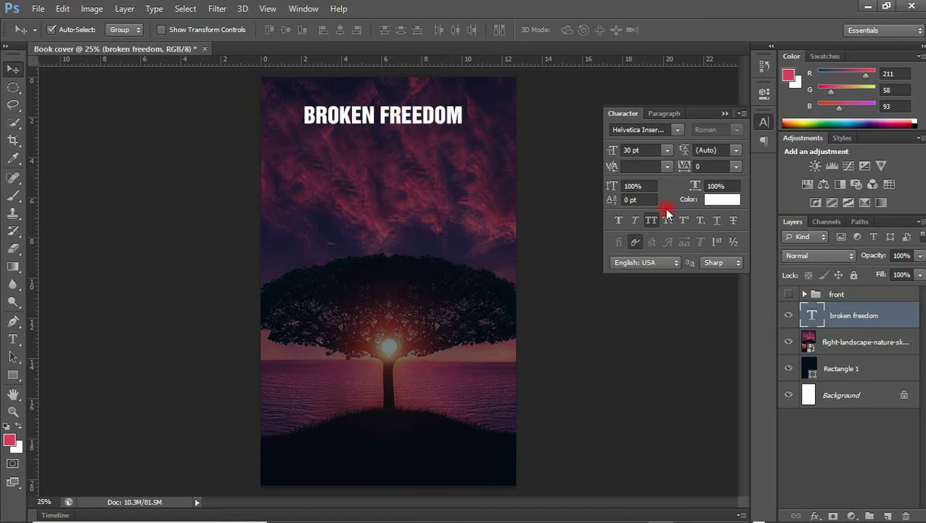
# Reveal the front cover group to check the FREEDOM text colour, then hide it
pyautogui.click(787, 313)
pyautogui.click(788, 295)
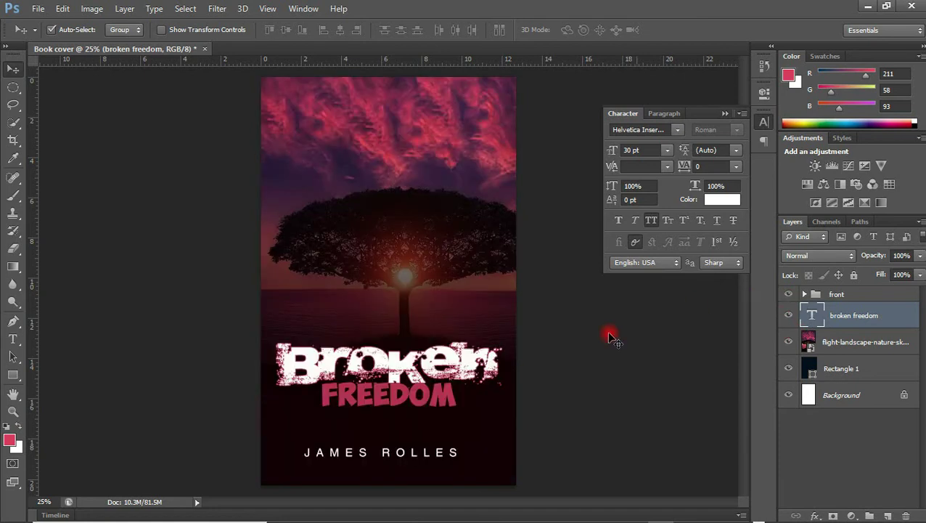
pyautogui.click(448, 404)
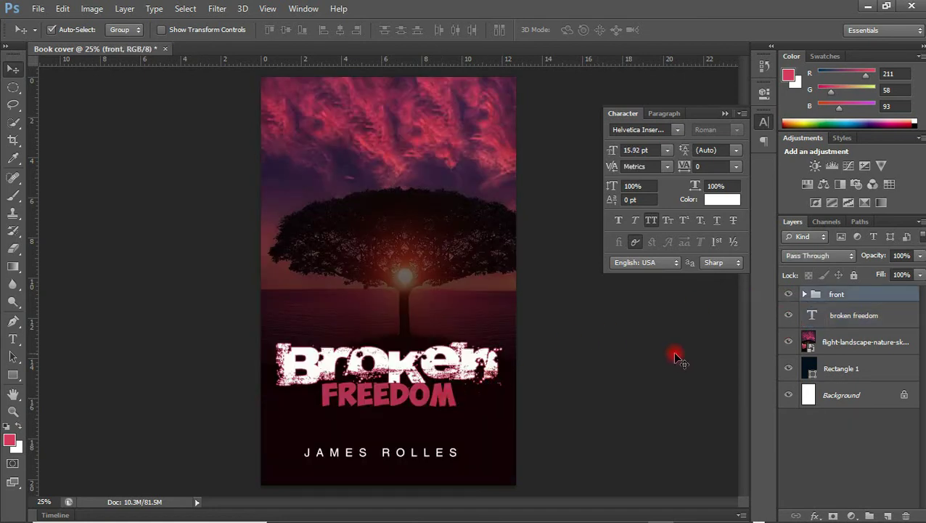
pyautogui.click(803, 295)
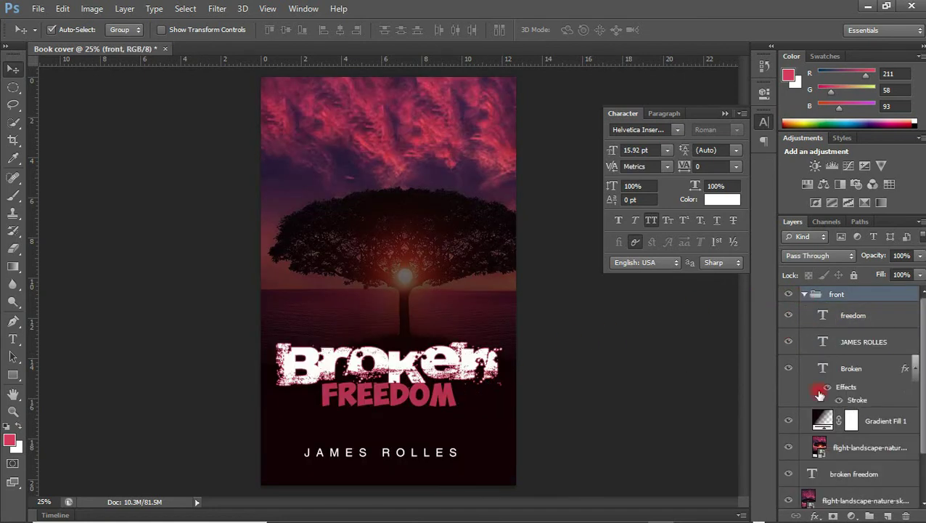
pyautogui.click(853, 317)
pyautogui.click(720, 207)
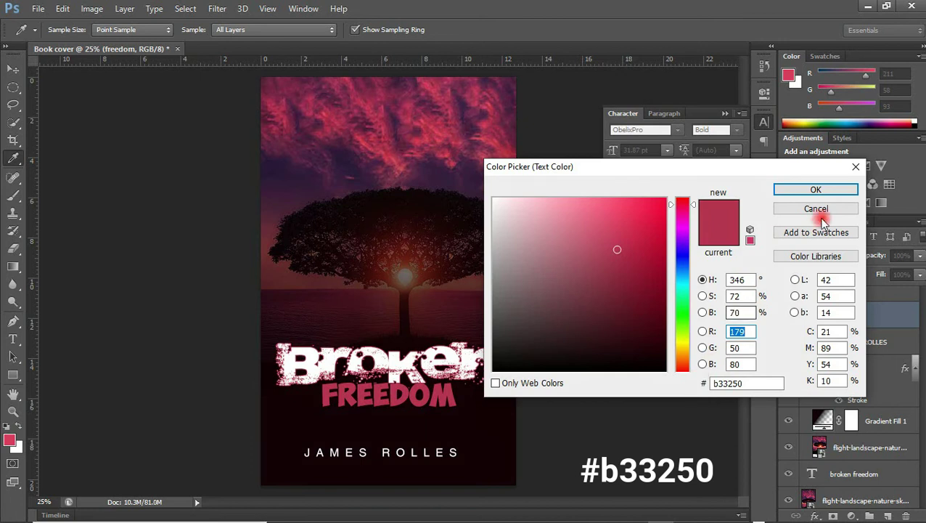
pyautogui.click(816, 190)
pyautogui.click(755, 209)
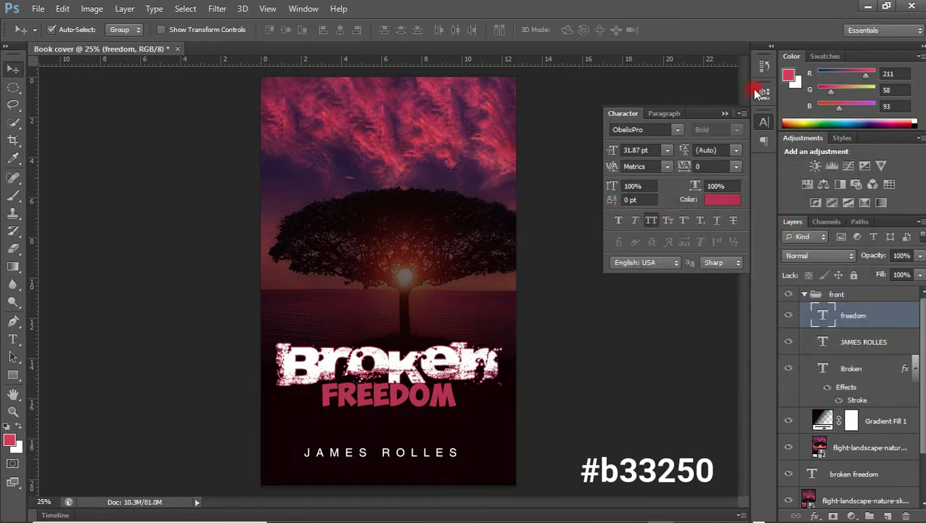
pyautogui.click(804, 295)
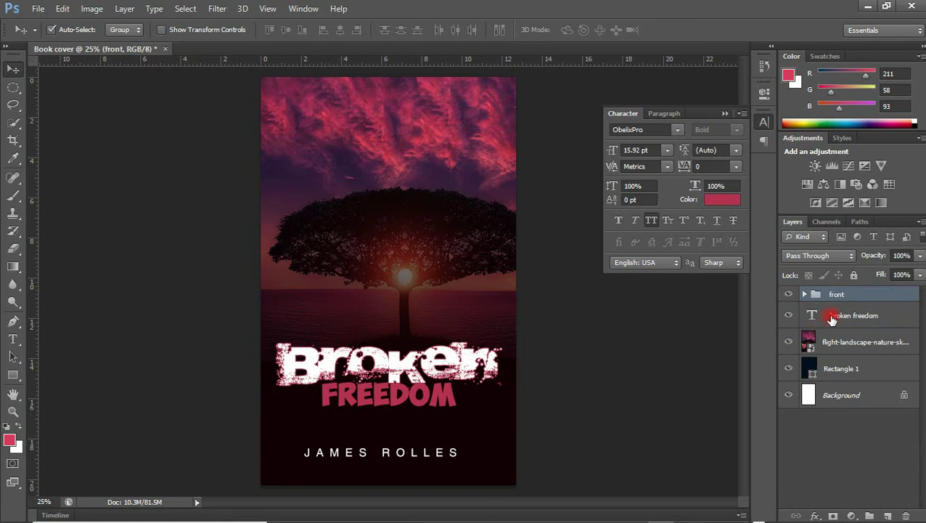
pyautogui.click(789, 296)
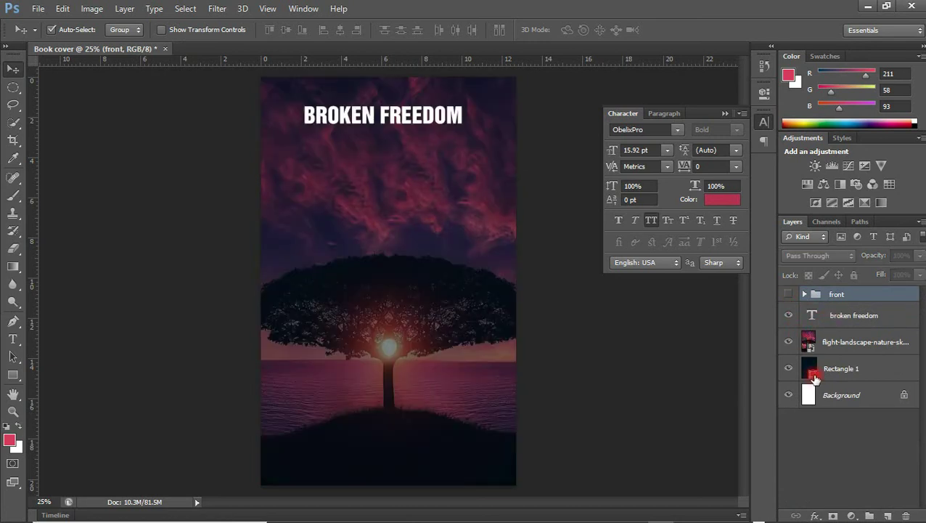
# Colour the BROKEN FREEDOM title crimson #b33250 and raise it slightly
pyautogui.click(853, 325)
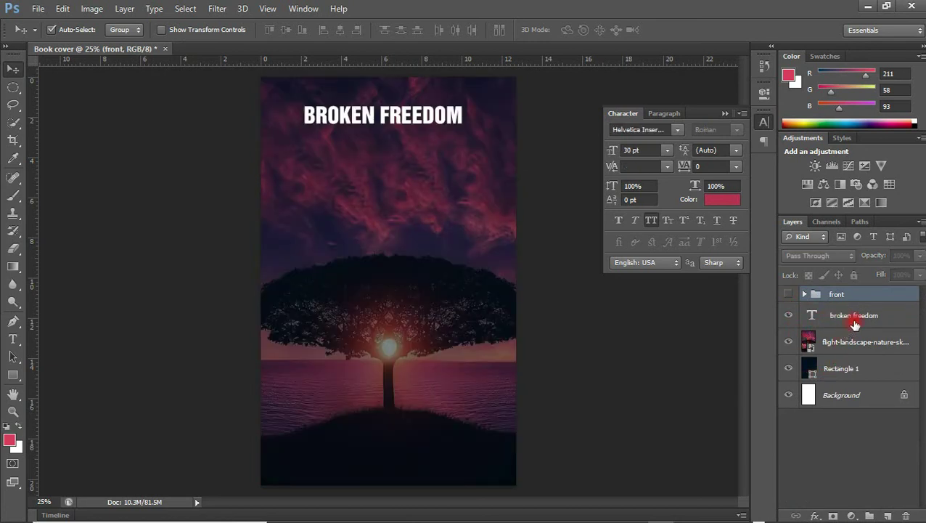
pyautogui.click(722, 200)
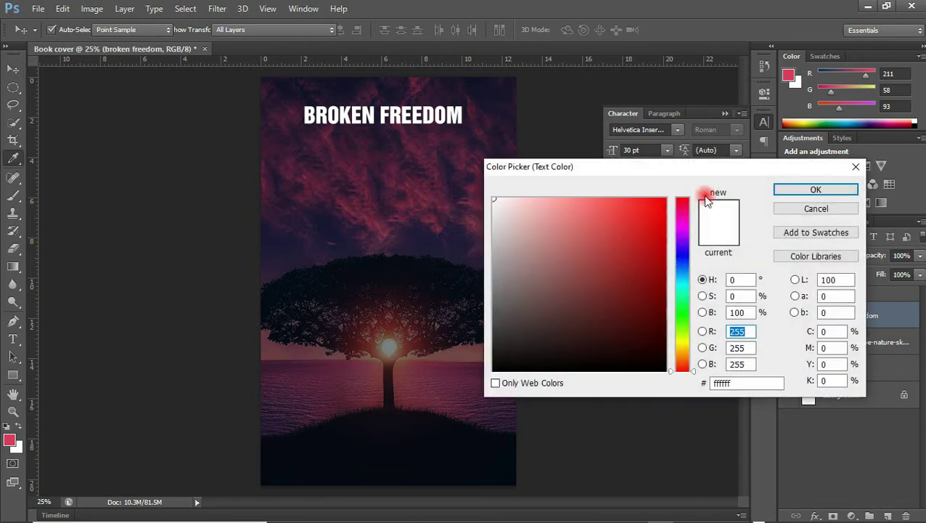
pyautogui.moveTo(737, 384); pyautogui.dragTo(656, 388)
pyautogui.write('b33250')
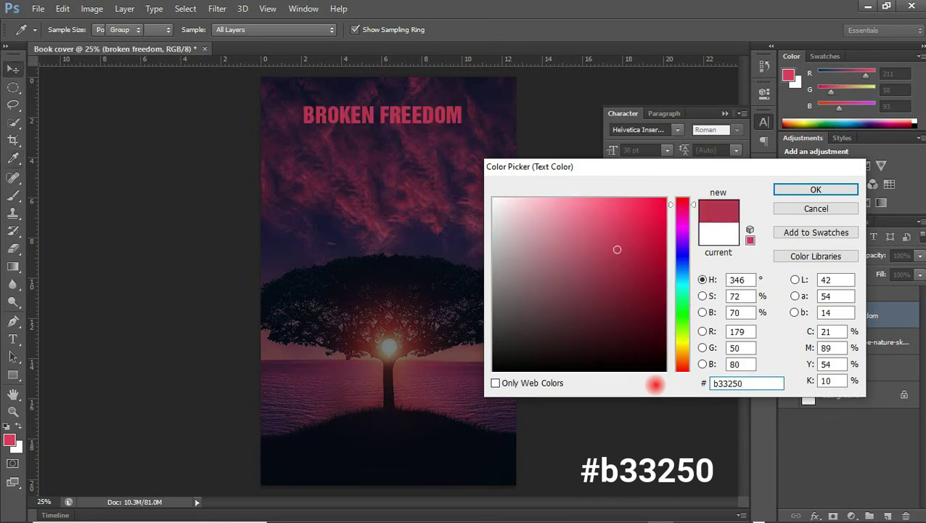
pyautogui.press('Return')
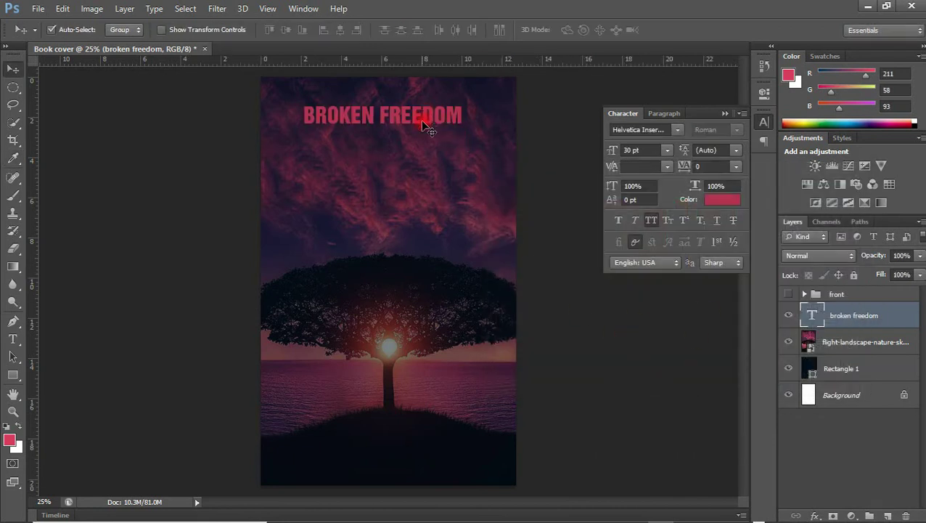
pyautogui.moveTo(425, 121); pyautogui.dragTo(421, 117)
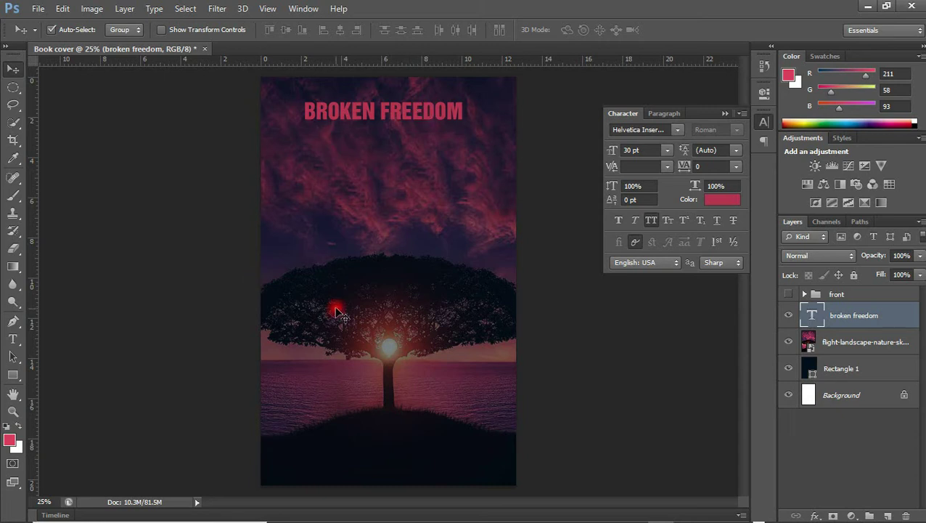
# Close the Character panel
pyautogui.click(725, 117)
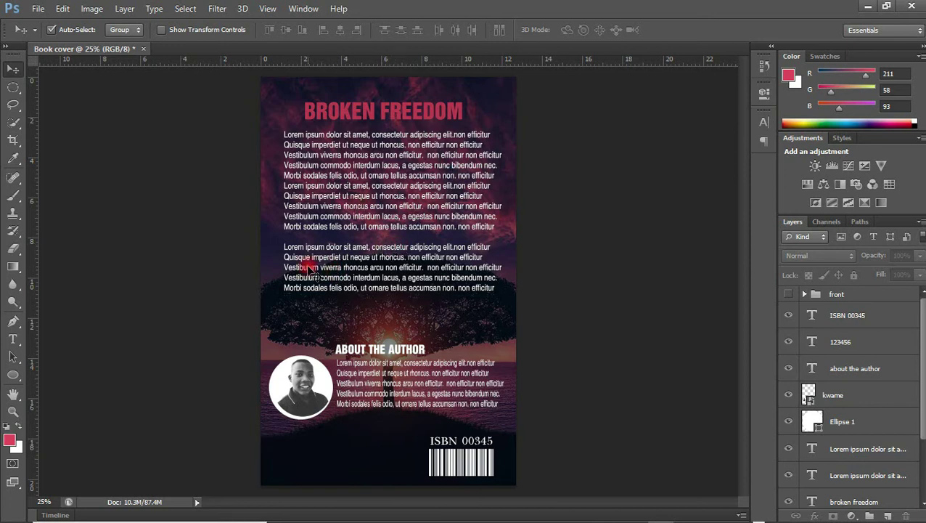
# Select the ISBN 00345 layer through all back-cover layers and group them into Group 1
pyautogui.click(853, 313)
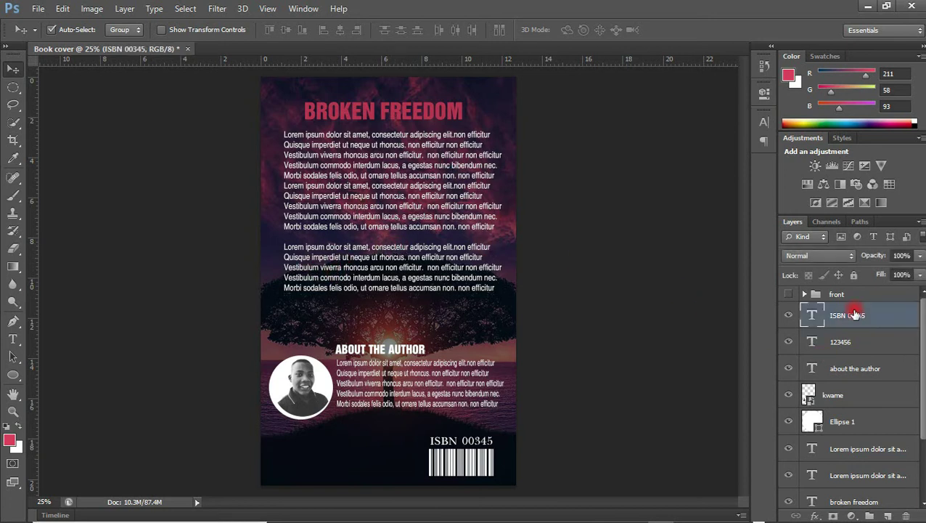
pyautogui.moveTo(922, 300); pyautogui.dragTo(922, 381)
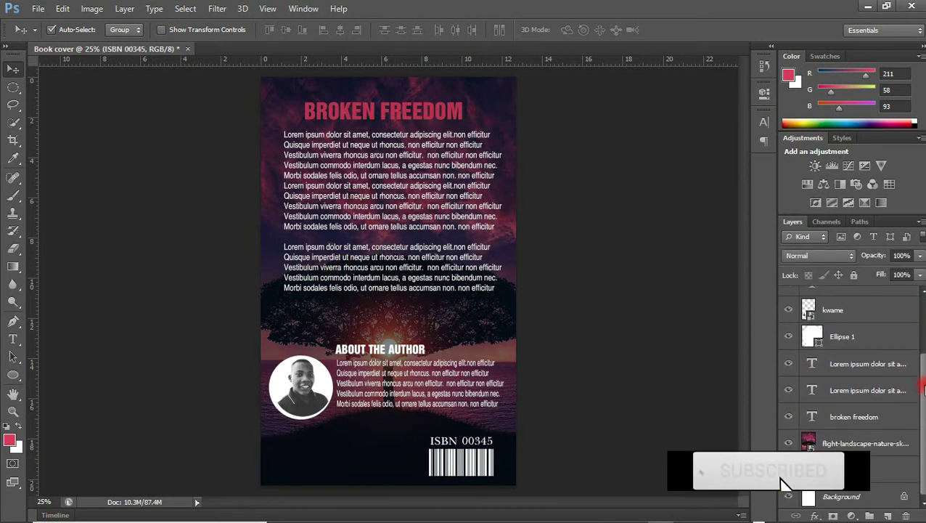
pyautogui.keyDown('shift'); pyautogui.click(873, 476); pyautogui.keyUp('shift')
pyautogui.hotkey('ctrl', 'g')
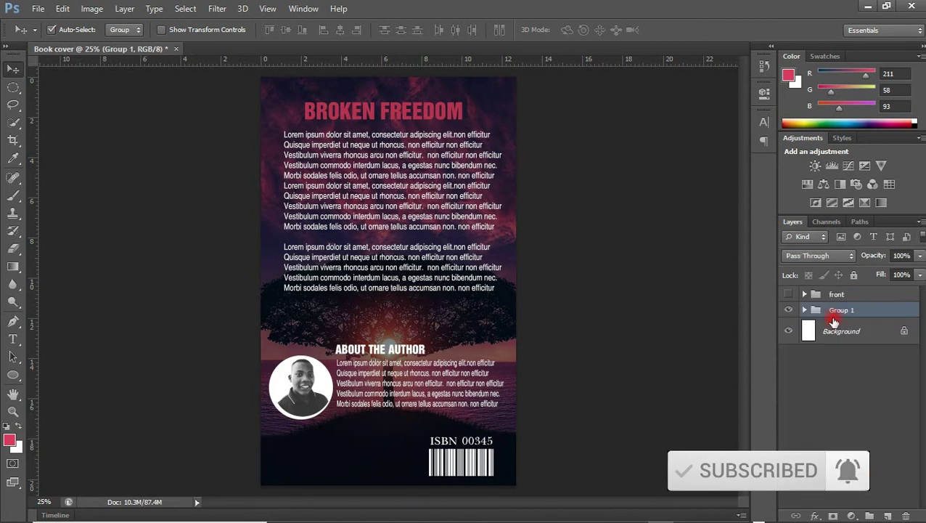
# Show the front cover group on top, toggling Group 1 to check the result
pyautogui.click(789, 312)
pyautogui.click(788, 312)
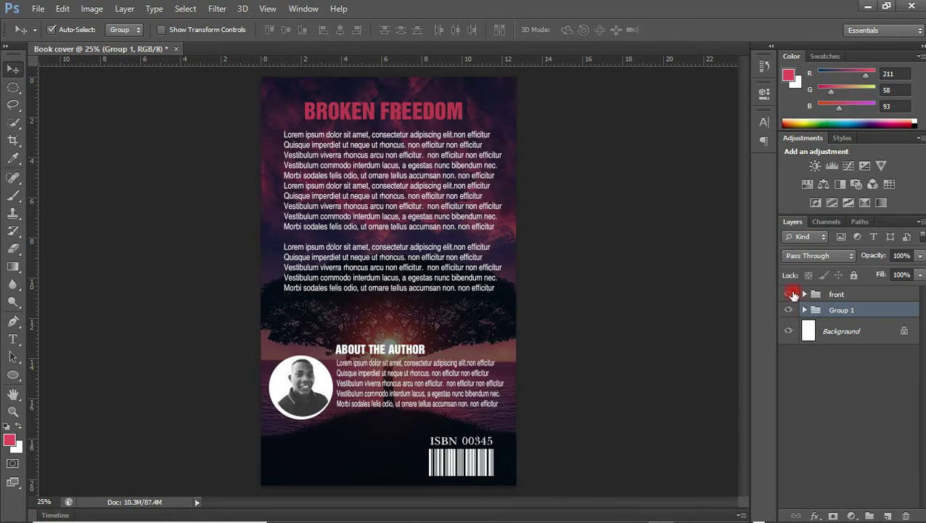
pyautogui.click(789, 294)
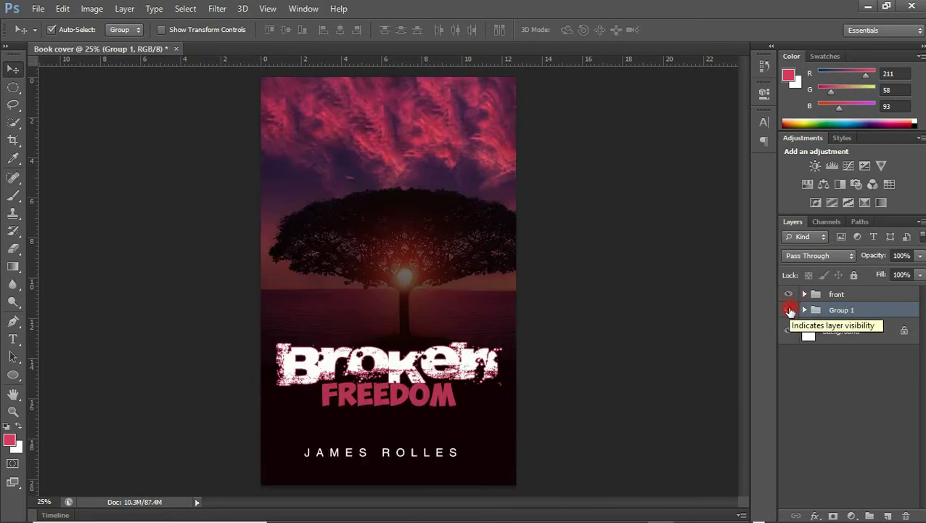
pyautogui.click(789, 310)
pyautogui.click(789, 310)
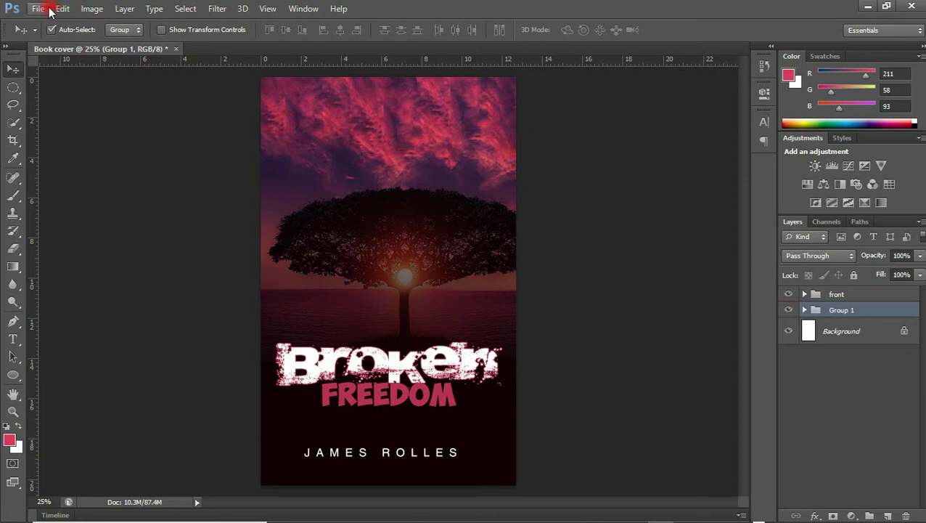
# Start a new 150 × 2400 px, 300 ppi document, keeping pixels as the unit
pyautogui.click(38, 9)
pyautogui.click(49, 23)
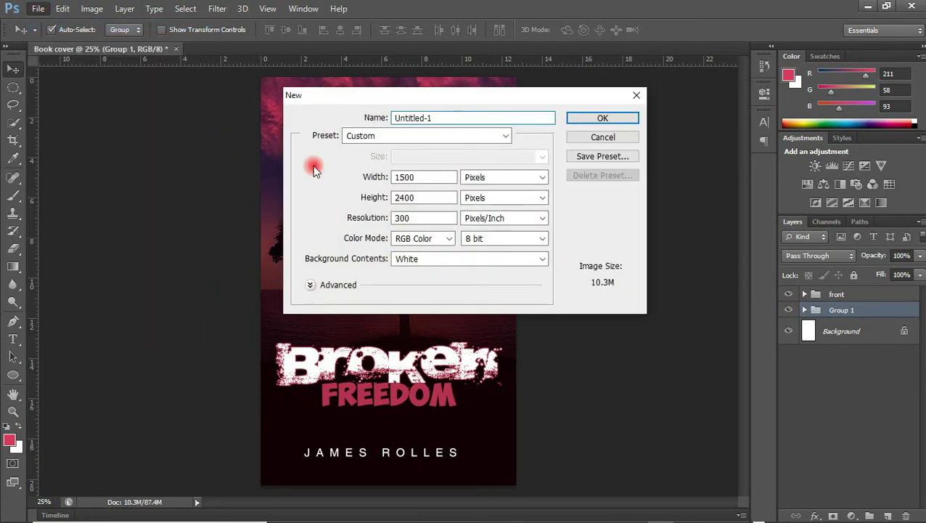
pyautogui.click(419, 176)
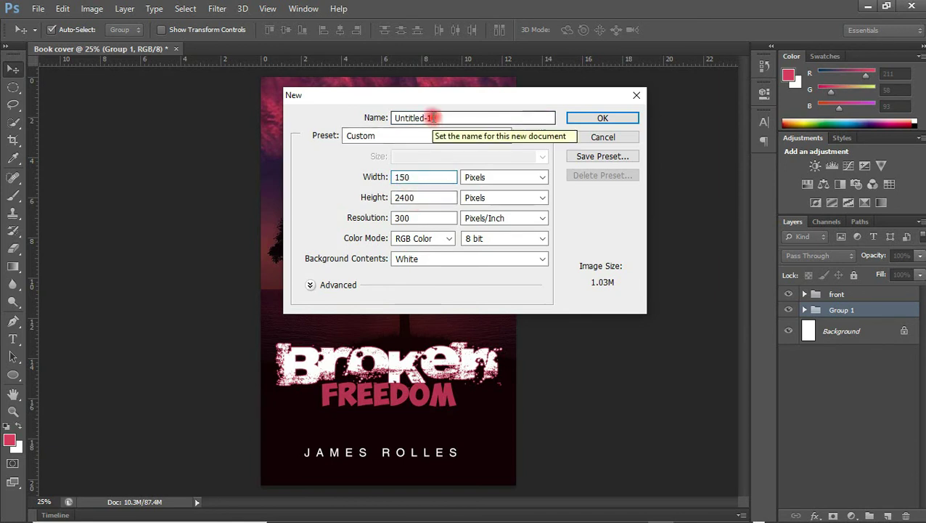
pyautogui.press('Tab')
pyautogui.press('Tab')
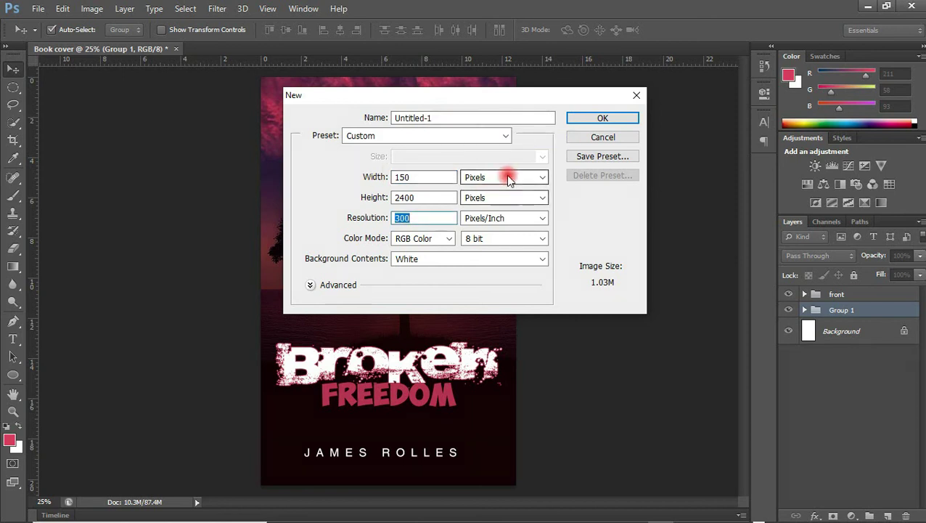
pyautogui.click(505, 174)
pyautogui.click(500, 203)
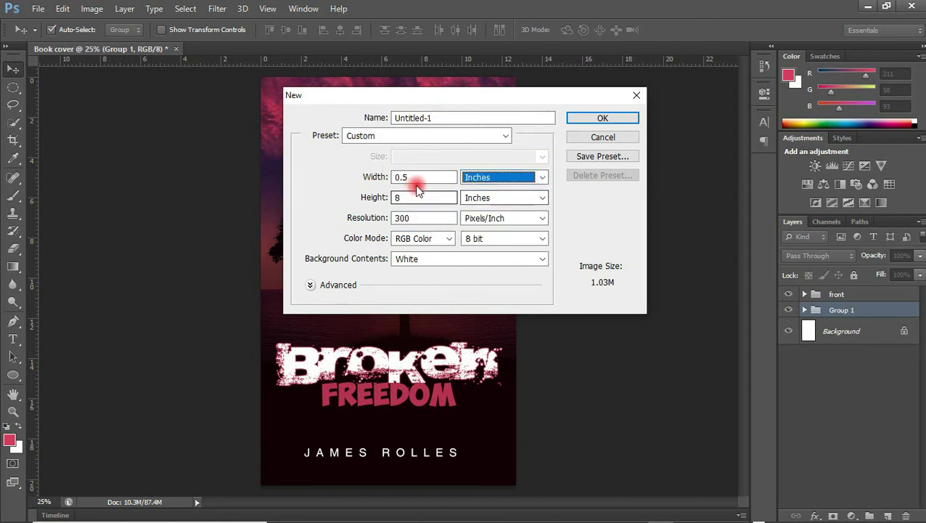
pyautogui.click(530, 176)
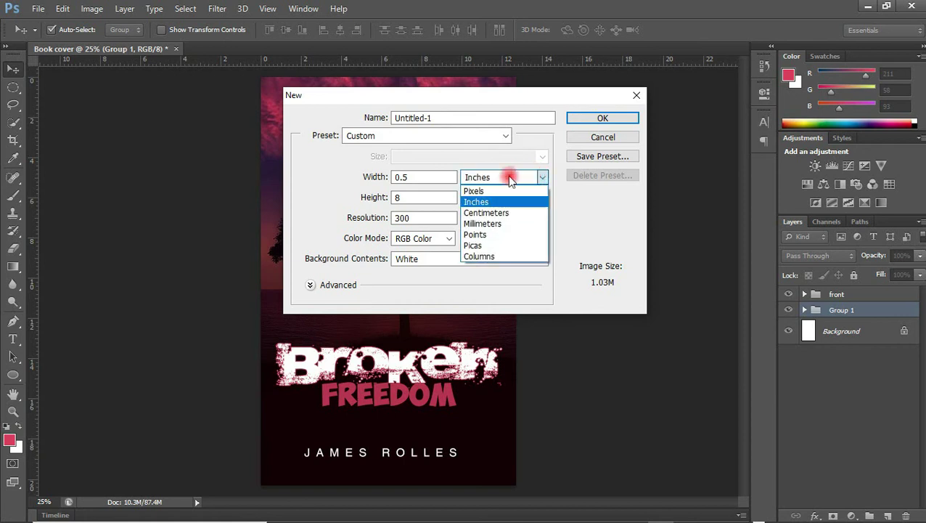
pyautogui.click(490, 194)
pyautogui.press('Up')
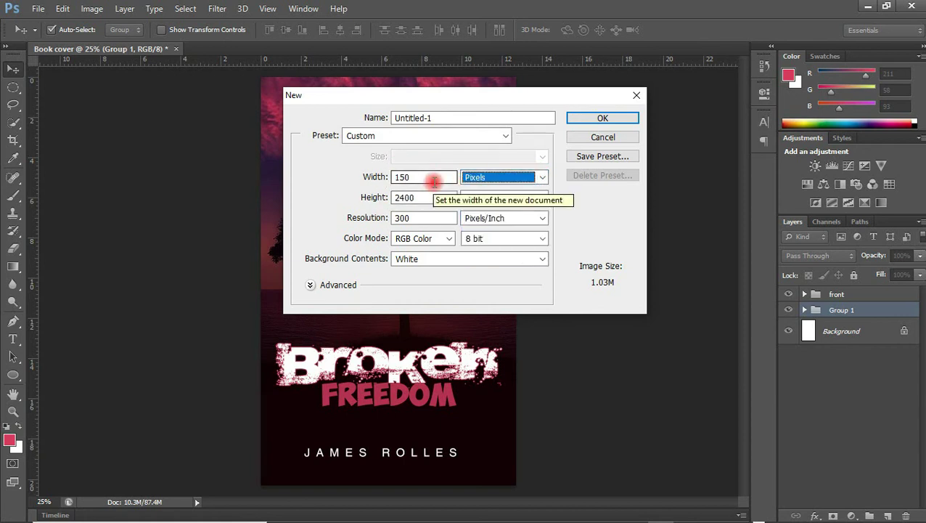
# Name the new document 'Spine' and create it
pyautogui.moveTo(434, 118); pyautogui.dragTo(331, 121)
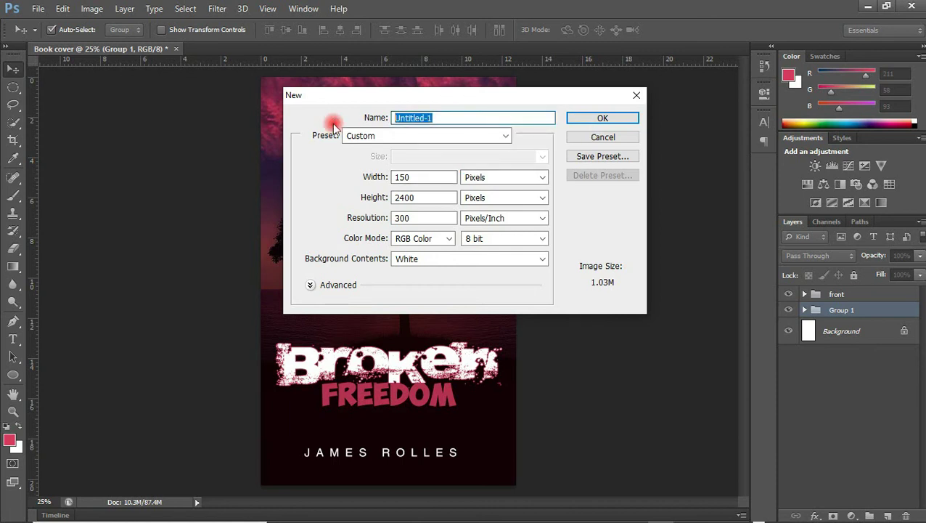
pyautogui.click(399, 118)
pyautogui.doubleClick(401, 118)
pyautogui.click(402, 119)
pyautogui.doubleClick(402, 120)
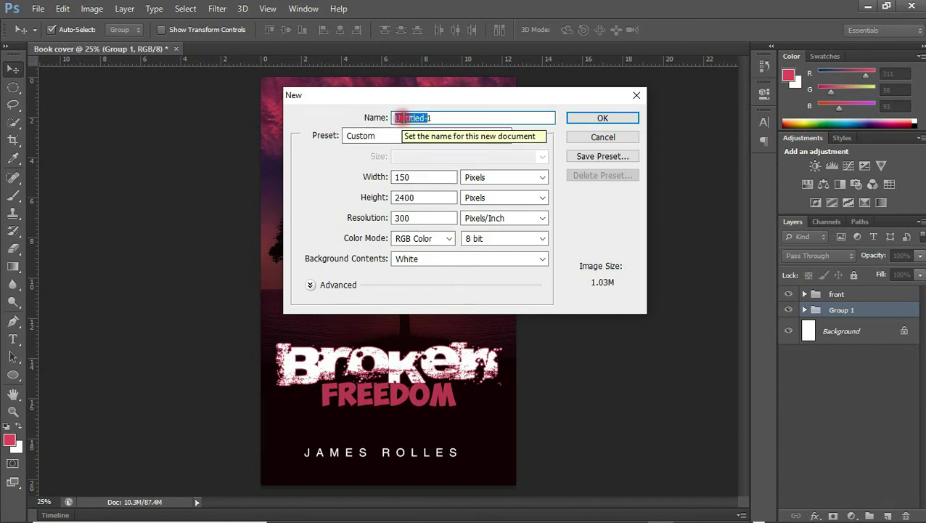
pyautogui.click(430, 118)
pyautogui.click(378, 118)
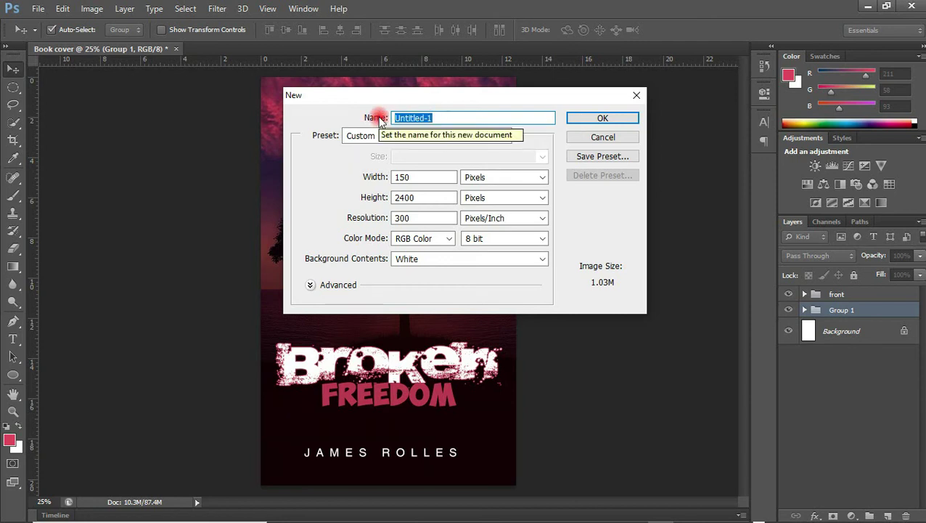
pyautogui.write('Spine')
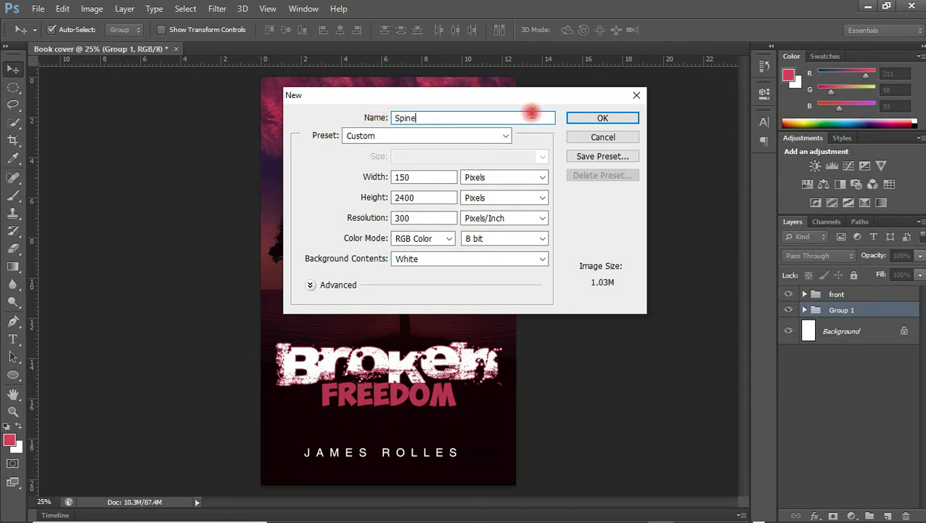
pyautogui.click(618, 120)
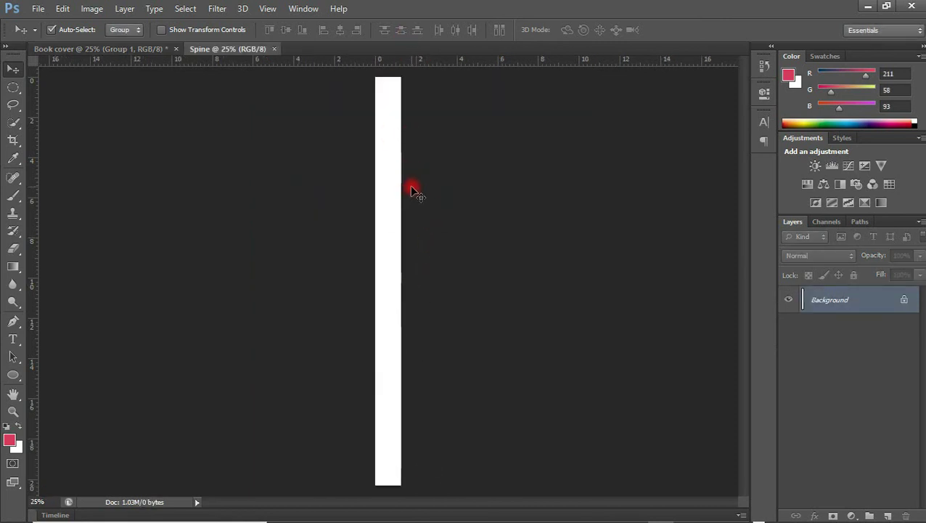
# Place the flight-landscape sky image into the Spine document and start enlarging it
pyautogui.moveTo(448, 174); pyautogui.dragTo(387, 327)
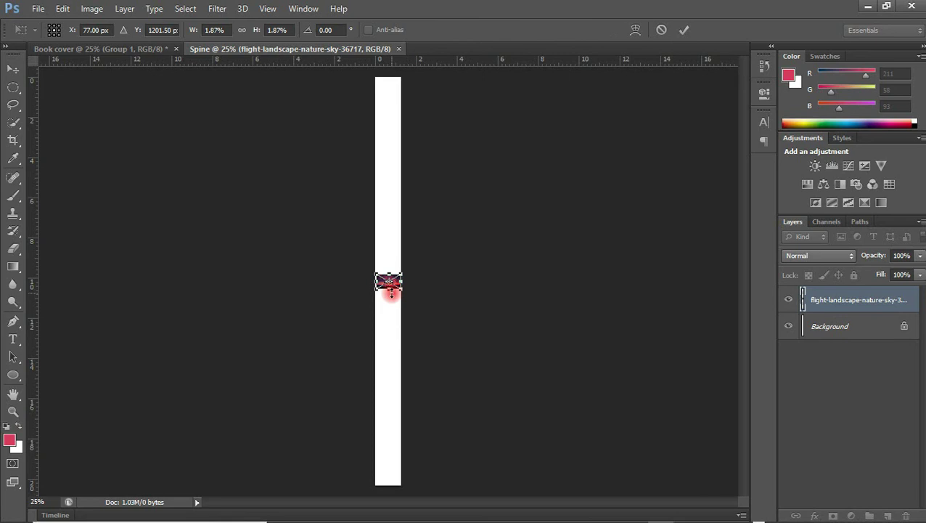
pyautogui.moveTo(399, 286); pyautogui.dragTo(537, 284)
pyautogui.hotkey('ctrl', 'z')
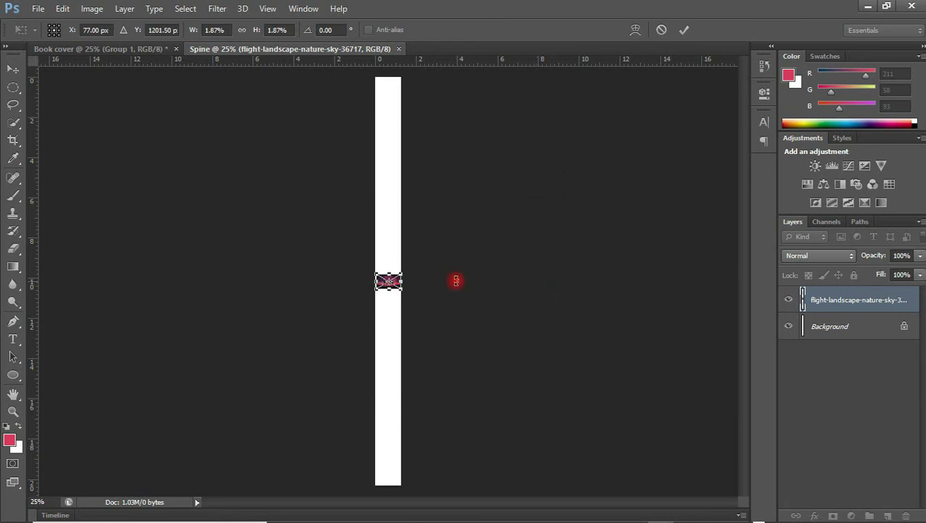
pyautogui.moveTo(396, 274); pyautogui.dragTo(585, 37)
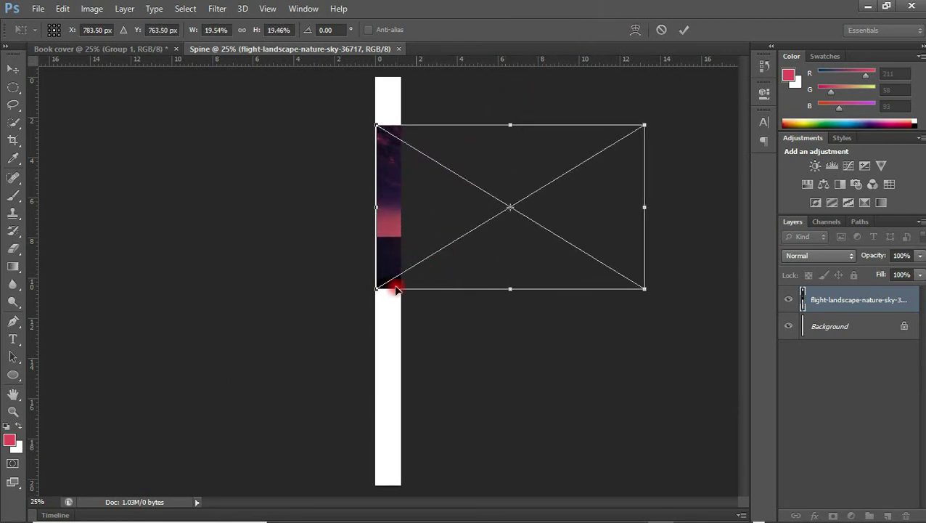
pyautogui.moveTo(377, 289); pyautogui.dragTo(276, 492)
# Enlarge the sky image further, position it over the spine, and commit
pyautogui.hotkey('ctrl', '-')
pyautogui.hotkey('ctrl', '-')
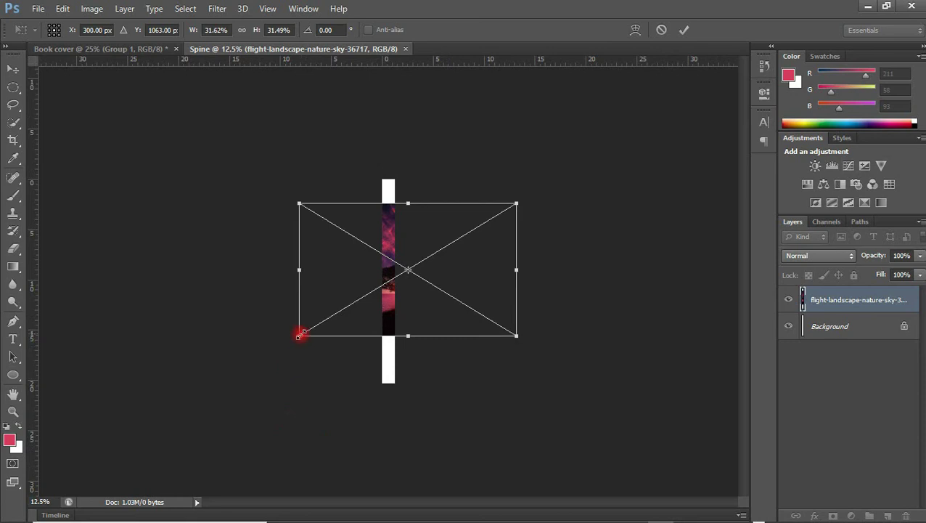
pyautogui.moveTo(301, 335); pyautogui.dragTo(230, 424)
pyautogui.moveTo(512, 202); pyautogui.dragTo(572, 149)
pyautogui.moveTo(502, 237); pyautogui.dragTo(574, 234)
pyautogui.press('Return')
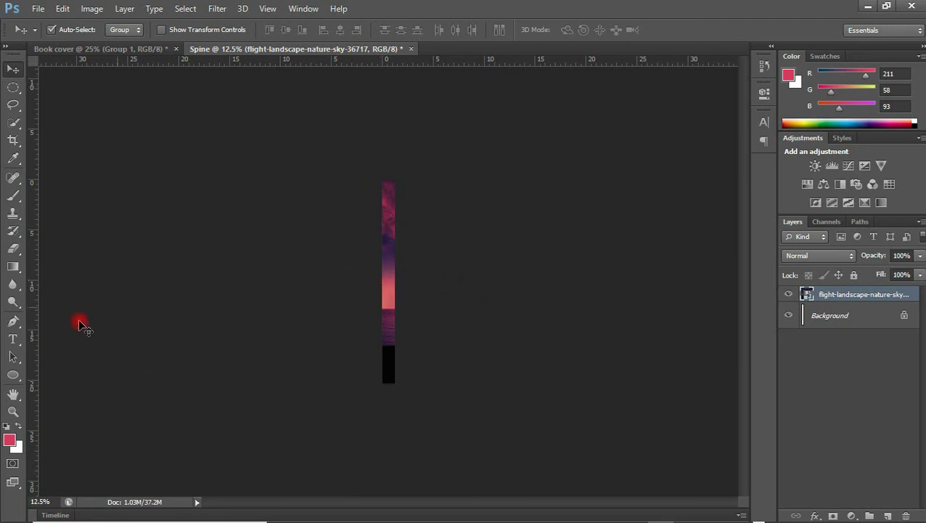
# Add the Broken Freedom title text, rotate it vertically, and position it on the spine
pyautogui.click(12, 339)
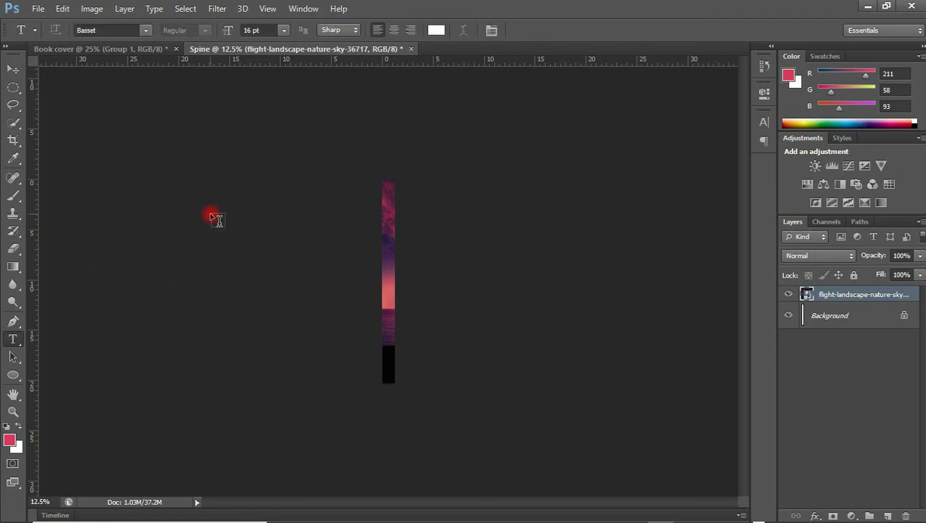
pyautogui.click(197, 232)
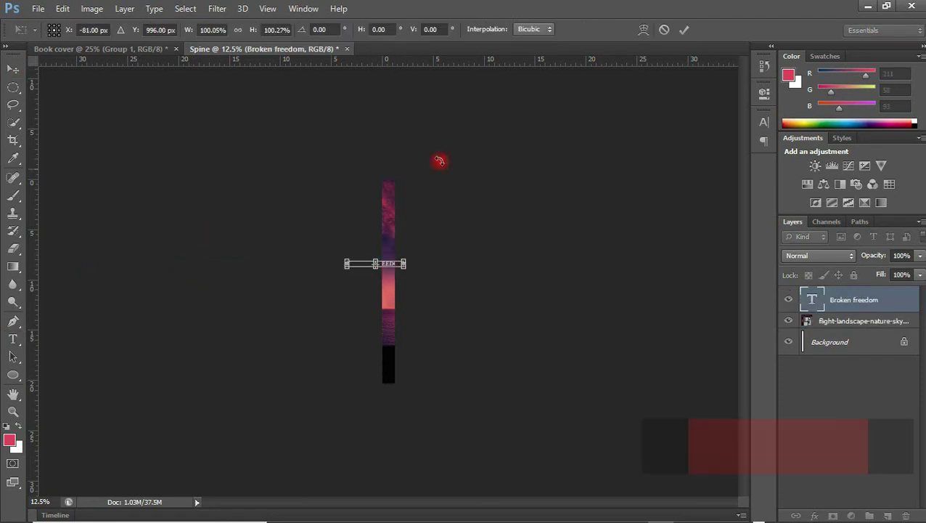
pyautogui.hotkey('ctrl', '+')
pyautogui.hotkey('ctrl', '+')
pyautogui.hotkey('ctrl', '+')
pyautogui.hotkey('ctrl', '+')
pyautogui.moveTo(344, 287); pyautogui.dragTo(392, 298)
pyautogui.moveTo(395, 109); pyautogui.dragTo(401, 87)
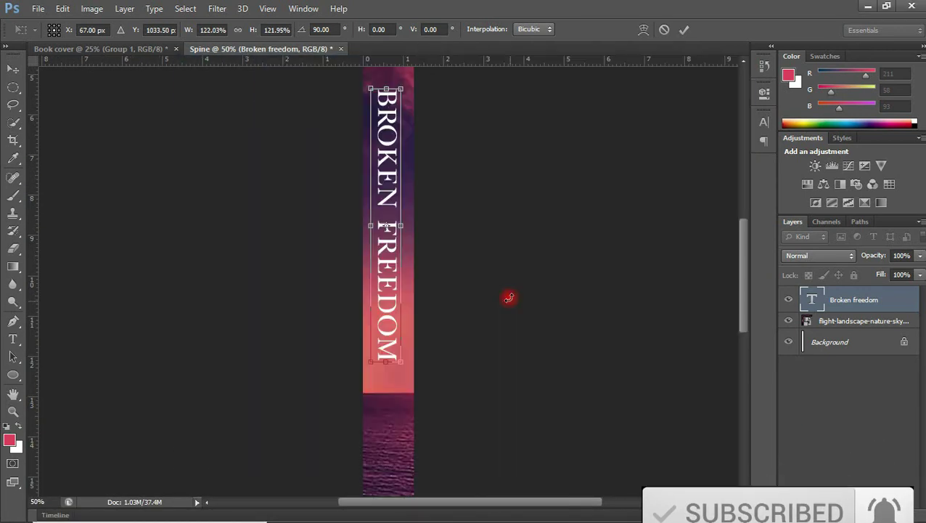
pyautogui.press('Return')
pyautogui.click(764, 122)
# Set the spine title font to Helvetica Inserat in a dark navy colour
pyautogui.click(639, 129)
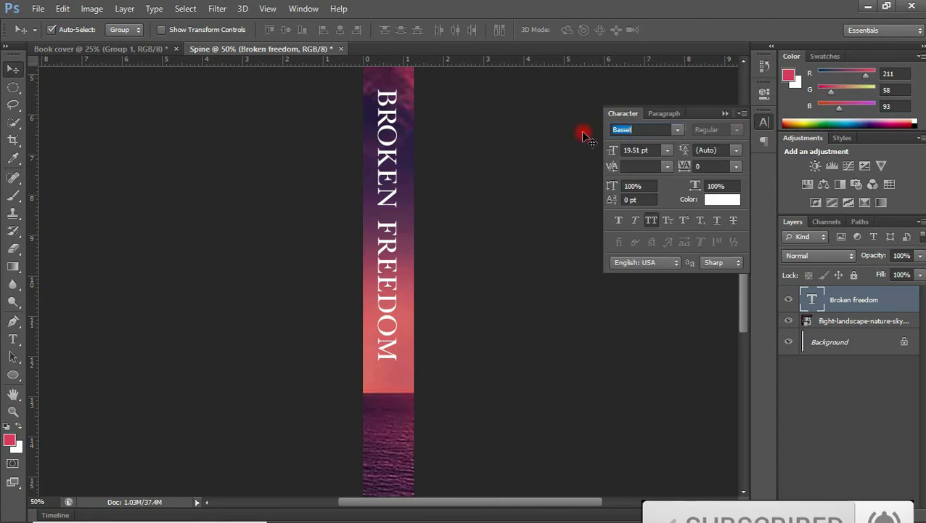
pyautogui.write('Helvetica Inserat')
pyautogui.click(717, 208)
pyautogui.click(659, 312)
pyautogui.press('Return')
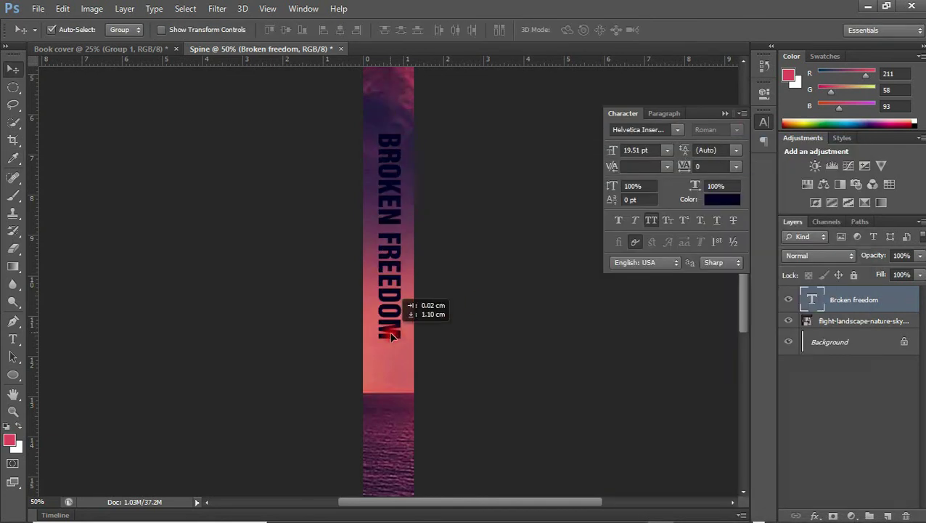
pyautogui.click(763, 122)
# Resize the vertical Broken Freedom title to fit along the spine
pyautogui.hotkey('ctrl', '-')
pyautogui.hotkey('ctrl', 't')
pyautogui.moveTo(388, 204); pyautogui.dragTo(399, 138)
pyautogui.press('Return')
# Add the white J. Rolls author text inside the spine's black box
pyautogui.press('t')
pyautogui.click(172, 278)
pyautogui.hotkey('ctrl', 't')
pyautogui.moveTo(180, 275); pyautogui.dragTo(511, 232)
pyautogui.press('Return')
pyautogui.click(764, 122)
pyautogui.click(717, 209)
# Enlarge J. Rolls within the black box and shift it slightly left
pyautogui.press('Return')
pyautogui.hotkey('ctrl', 't')
pyautogui.moveTo(401, 408); pyautogui.dragTo(390, 436)
pyautogui.moveTo(391, 460); pyautogui.dragTo(391, 461)
pyautogui.press('Return')
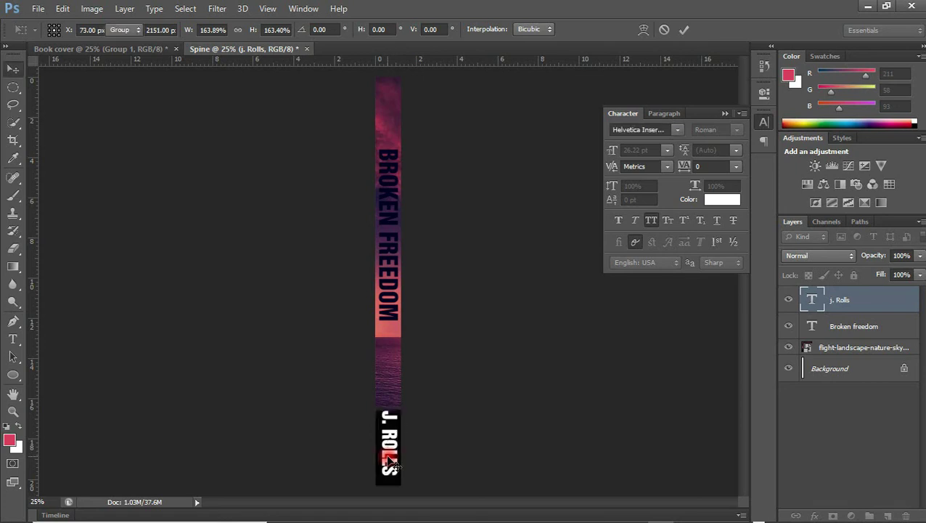
# Move the sky image layer up by a small amount
pyautogui.click(393, 359)
pyautogui.moveTo(393, 363); pyautogui.dragTo(394, 360)
pyautogui.hotkey('shift', 'Up')
pyautogui.hotkey('shift', 'Up')
pyautogui.hotkey('shift', 'Up')
pyautogui.hotkey('shift', 'Up')
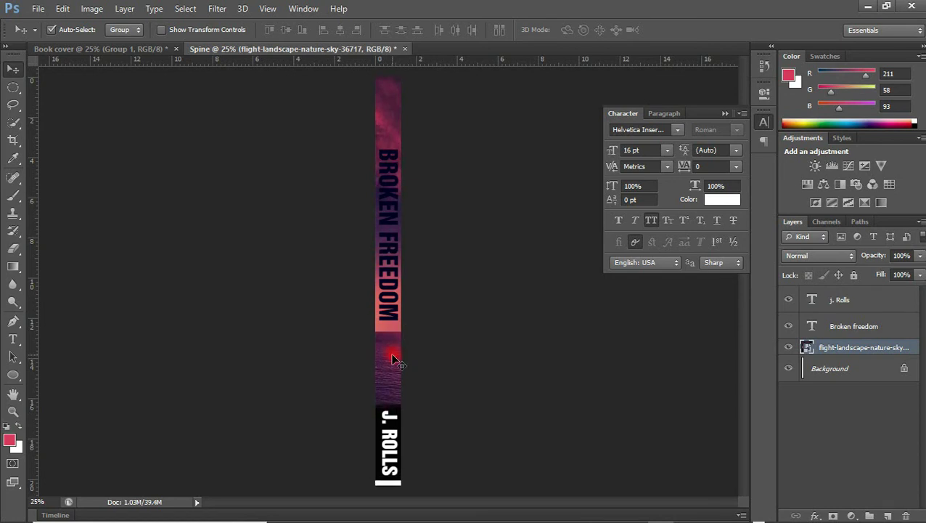
# Nudge the J. Rolls author name up twice and collapse the Character panel
pyautogui.click(389, 417)
pyautogui.hotkey('shift', 'Up')
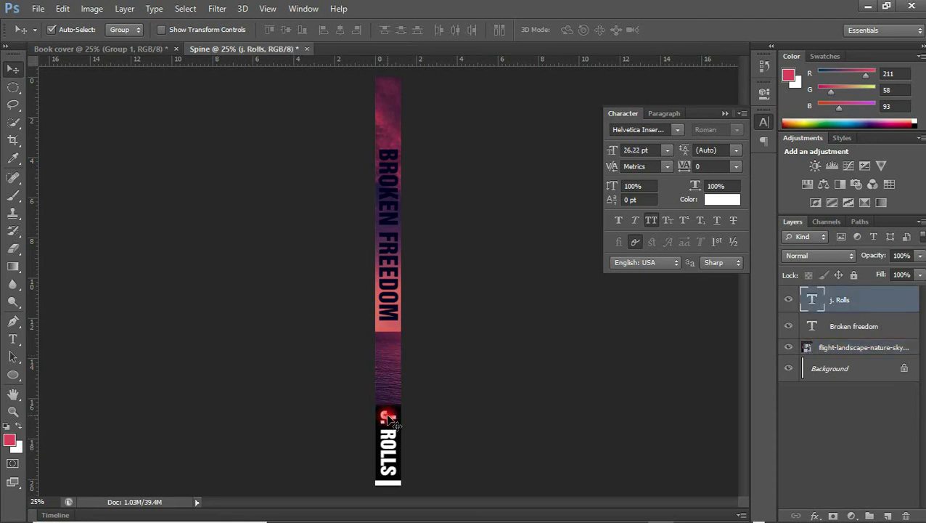
pyautogui.hotkey('shift', 'Up')
pyautogui.hotkey('shift', 'Up')
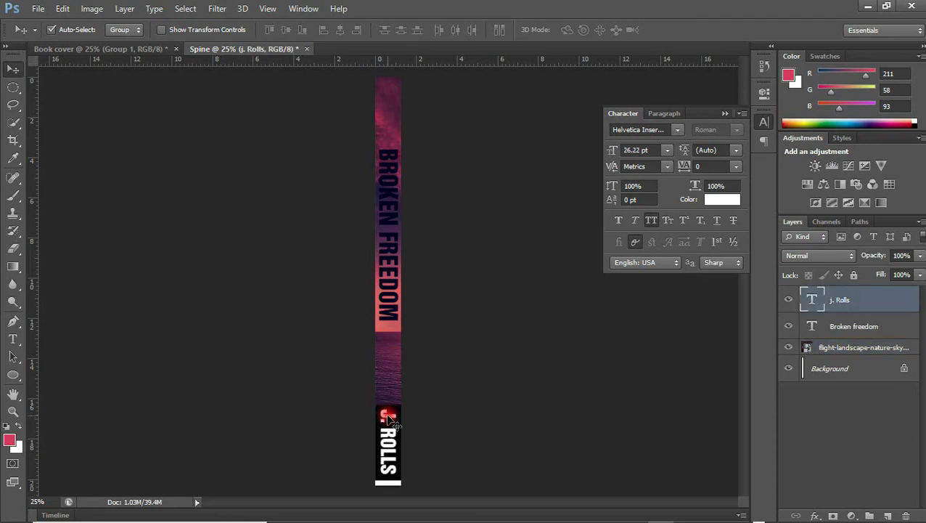
pyautogui.click(725, 114)
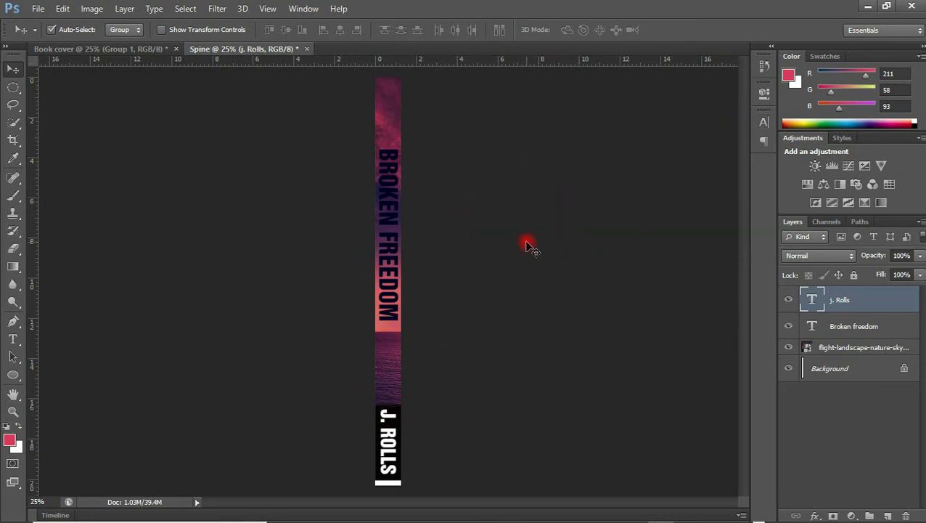
# In the mockup document, toggle the Front Book and Back Book groups to identify them
pyautogui.click(138, 48)
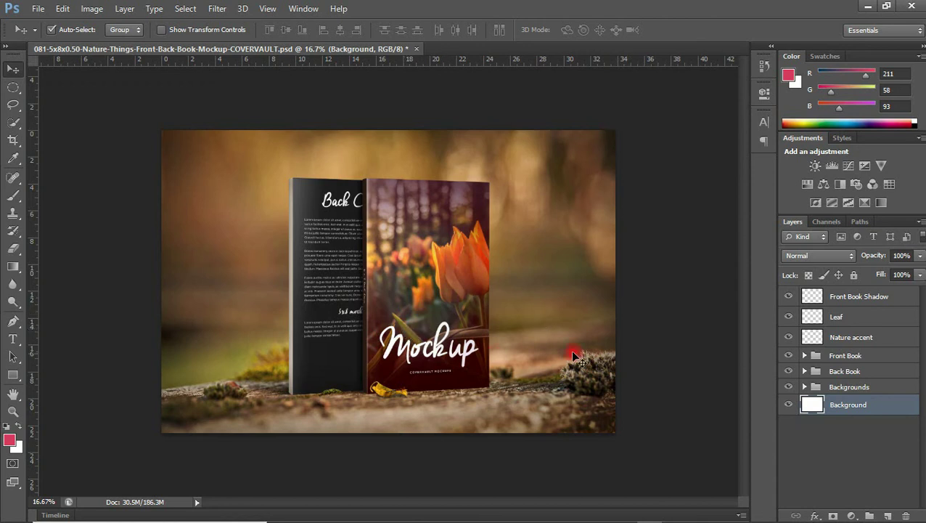
pyautogui.click(789, 356)
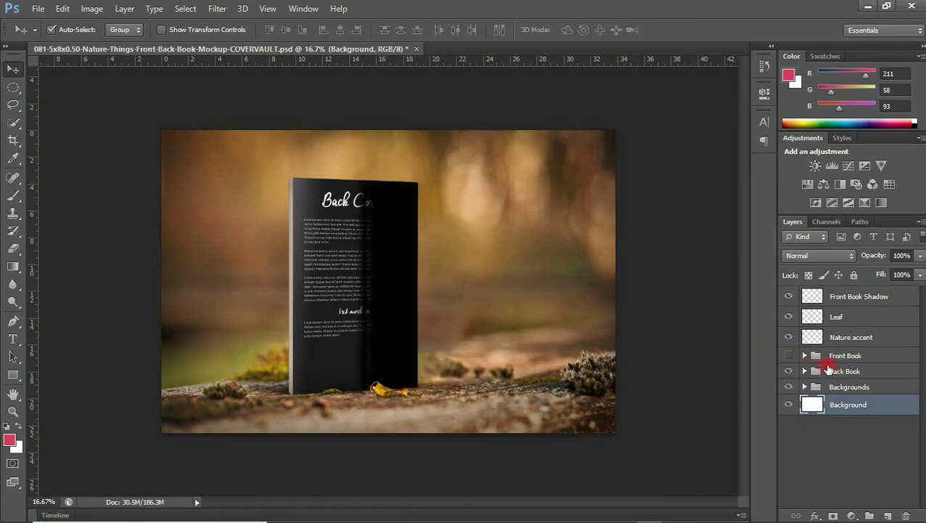
pyautogui.click(789, 371)
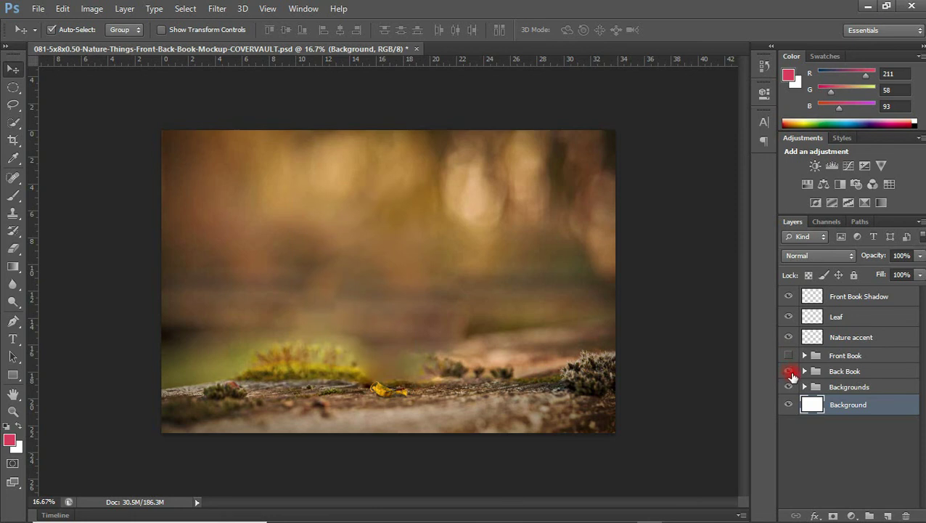
pyautogui.click(789, 371)
pyautogui.click(788, 355)
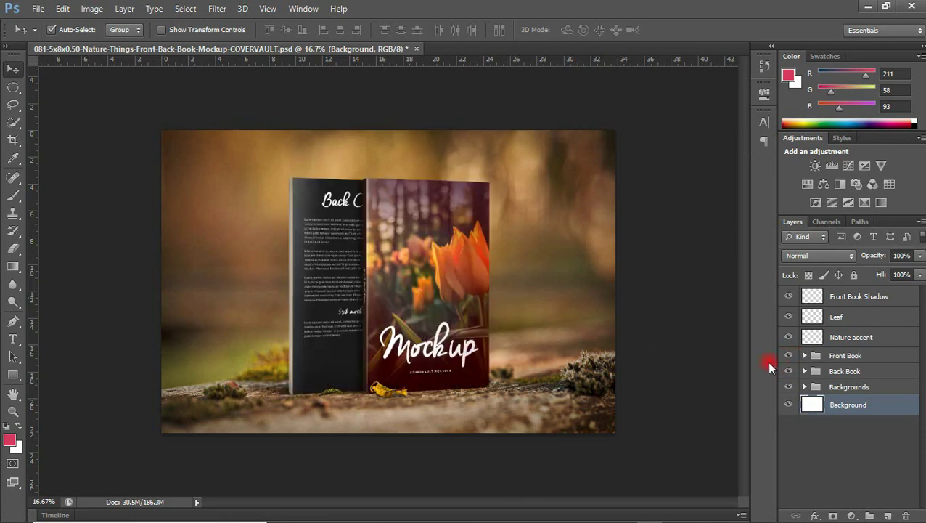
# Expand Front Book, identify the Front Cover layer, and open its smart object
pyautogui.click(804, 356)
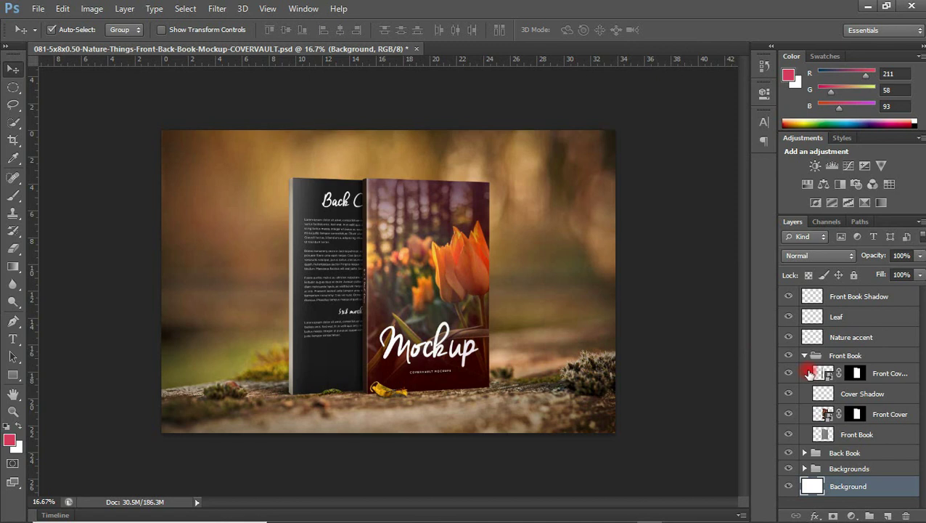
pyautogui.keyDown('ctrl'); pyautogui.click(823, 393); pyautogui.keyUp('ctrl')
pyautogui.click(748, 412)
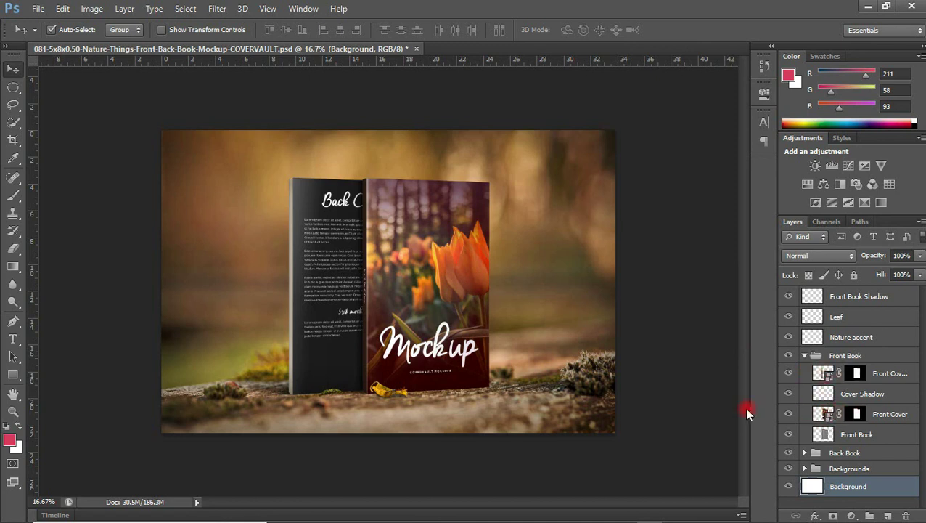
pyautogui.click(788, 414)
pyautogui.click(788, 415)
pyautogui.doubleClick(828, 415)
# Accept the smart object notice and open the cover contents as a flattened image
pyautogui.click(470, 227)
pyautogui.moveTo(469, 226)
pyautogui.mouseDown()
pyautogui.moveTo(396, 194)
pyautogui.moveTo(404, 205)
pyautogui.mouseUp()
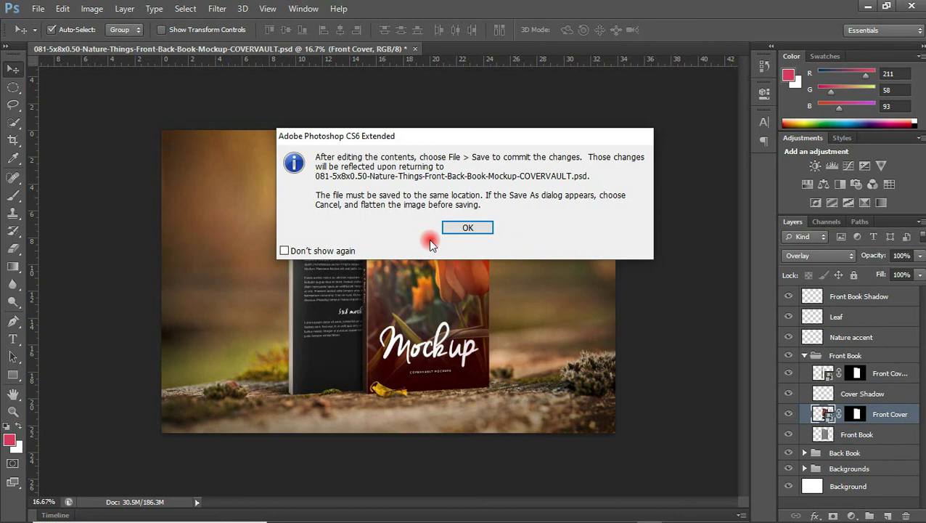
pyautogui.click(467, 228)
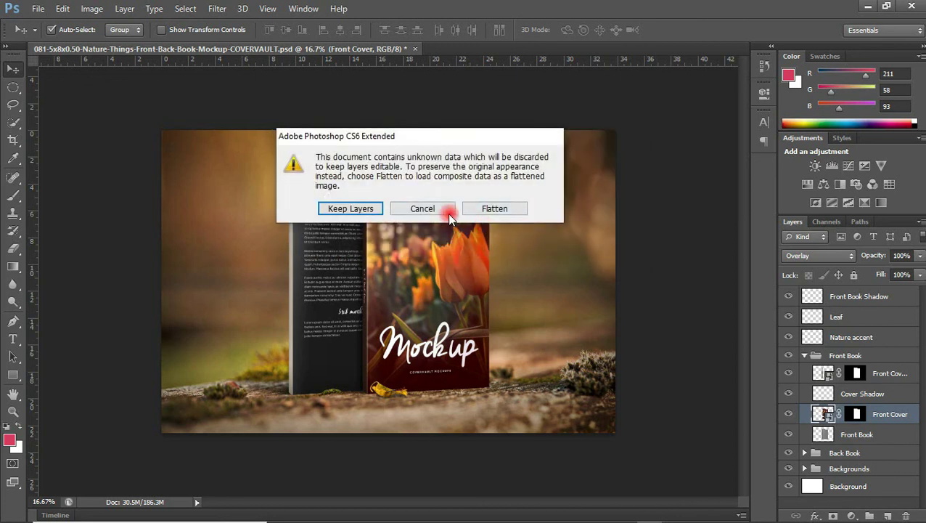
pyautogui.click(497, 208)
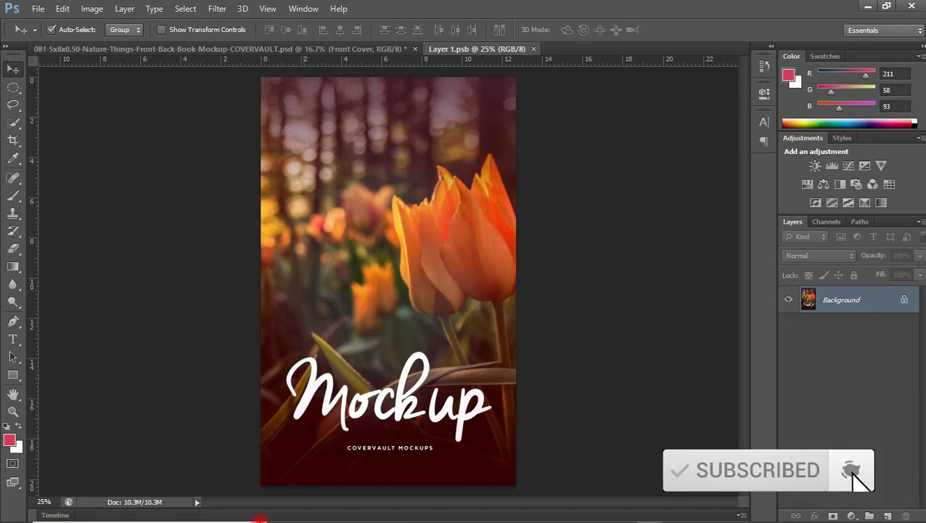
# Place front.jpg into the Front Cover contents, save, and return to the mockup
pyautogui.click(345, 509)
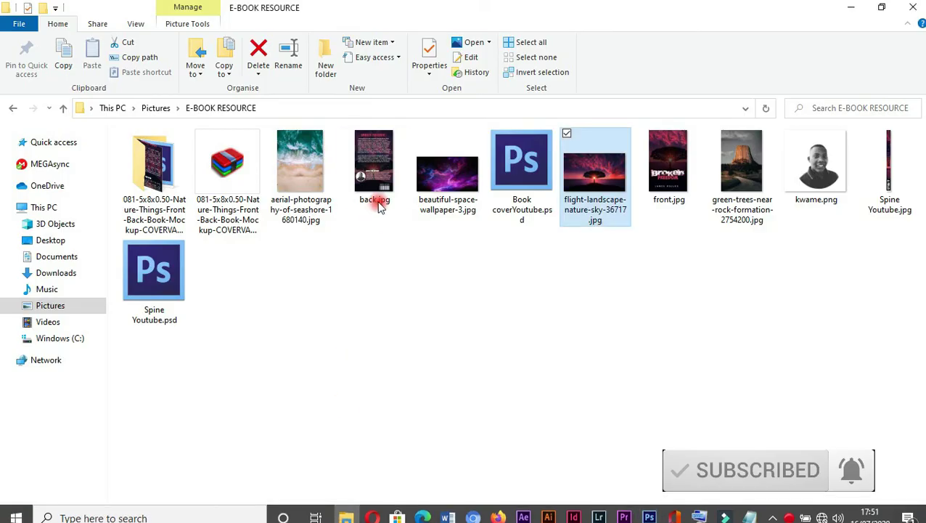
pyautogui.click(671, 160)
pyautogui.moveTo(671, 160); pyautogui.dragTo(433, 302)
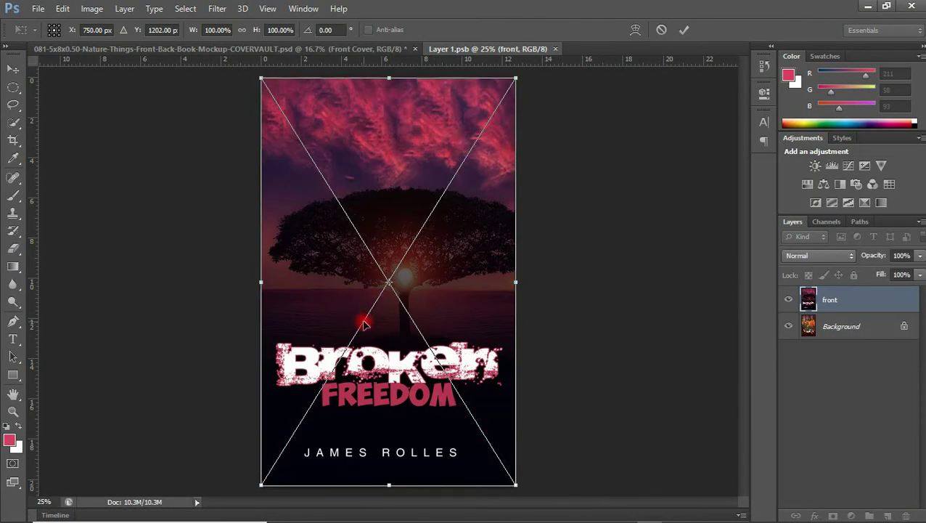
pyautogui.press('Return')
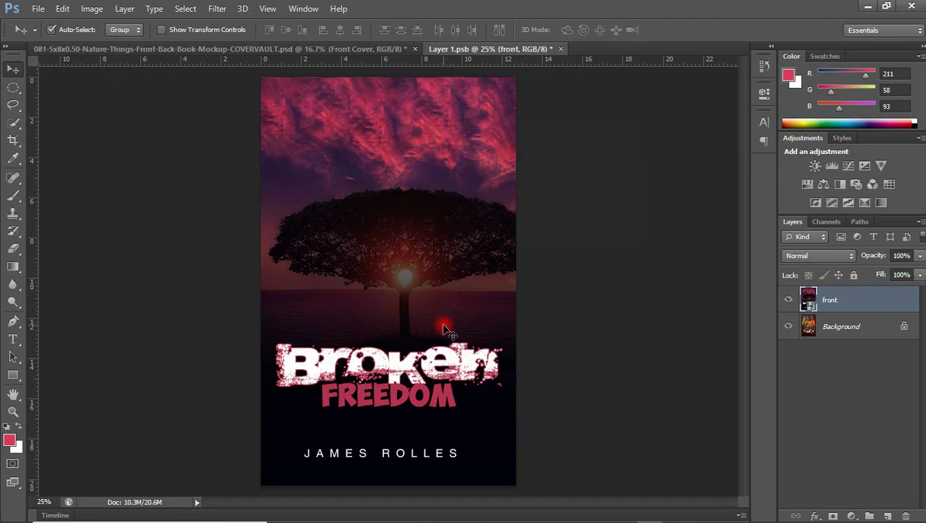
pyautogui.hotkey('ctrl', 's')
pyautogui.press('Return')
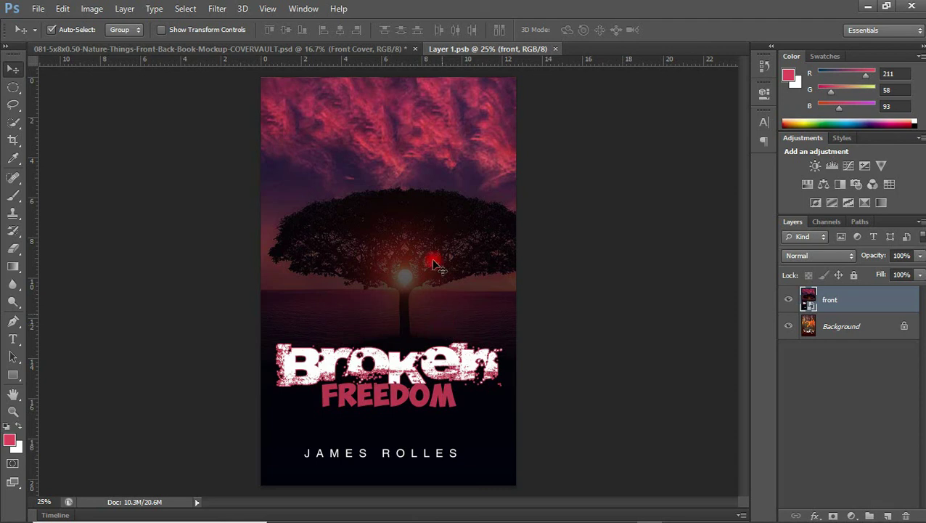
pyautogui.click(318, 49)
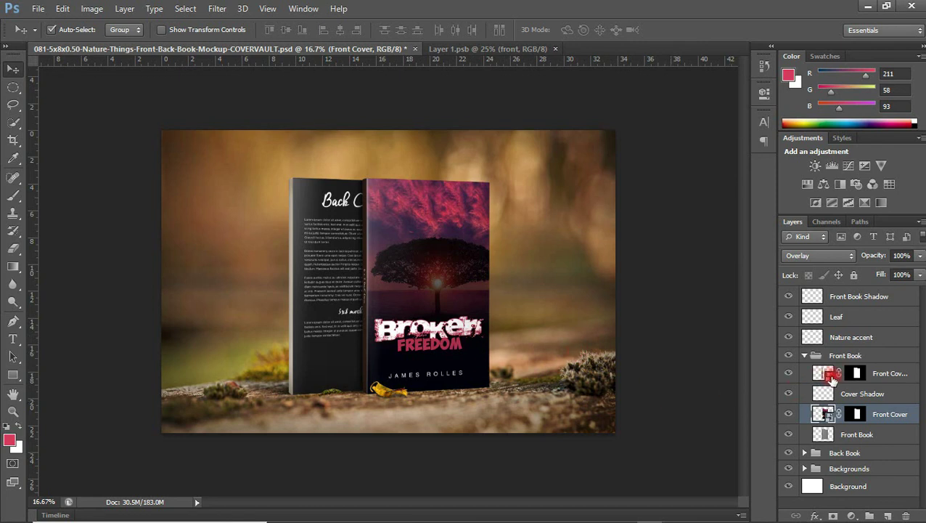
# Place Spine Youtube.jpg into the Front Cover Spine smart object, save, and return to the mockup
pyautogui.click(831, 379)
pyautogui.doubleClick(831, 377)
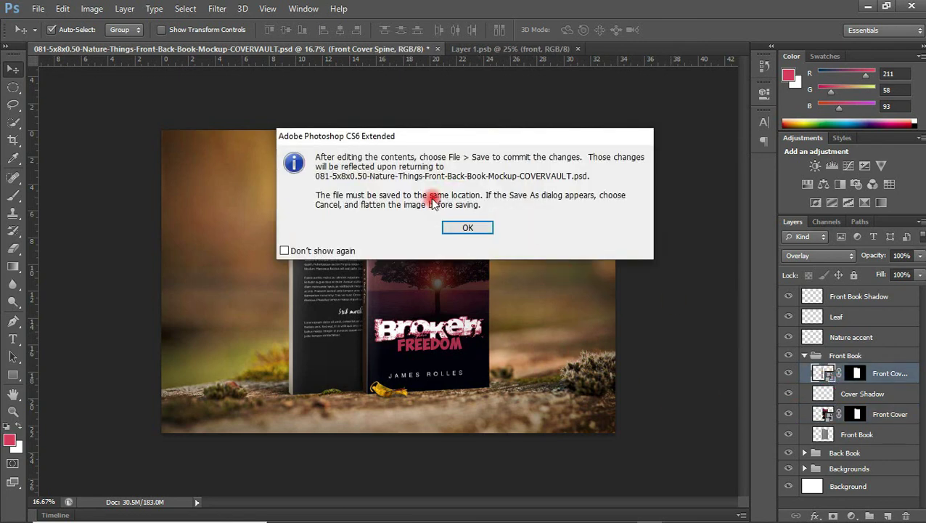
pyautogui.click(468, 228)
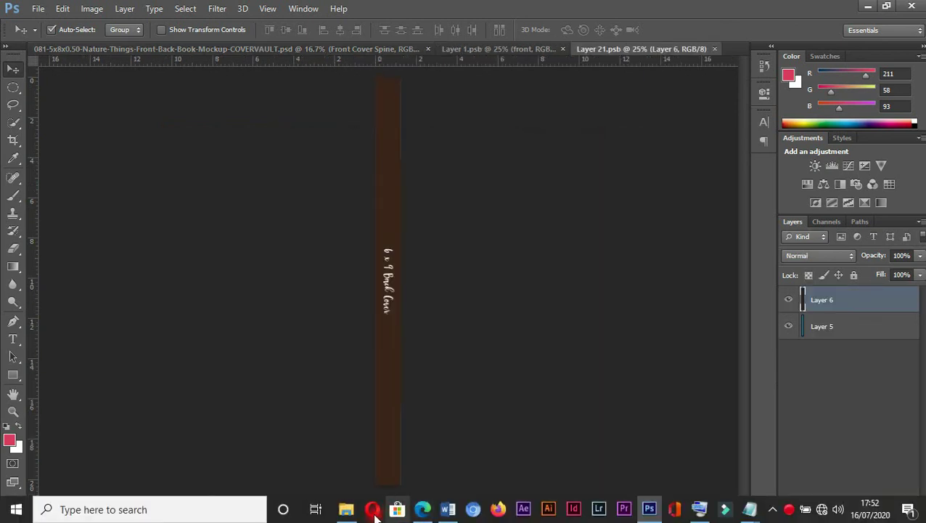
pyautogui.click(372, 509)
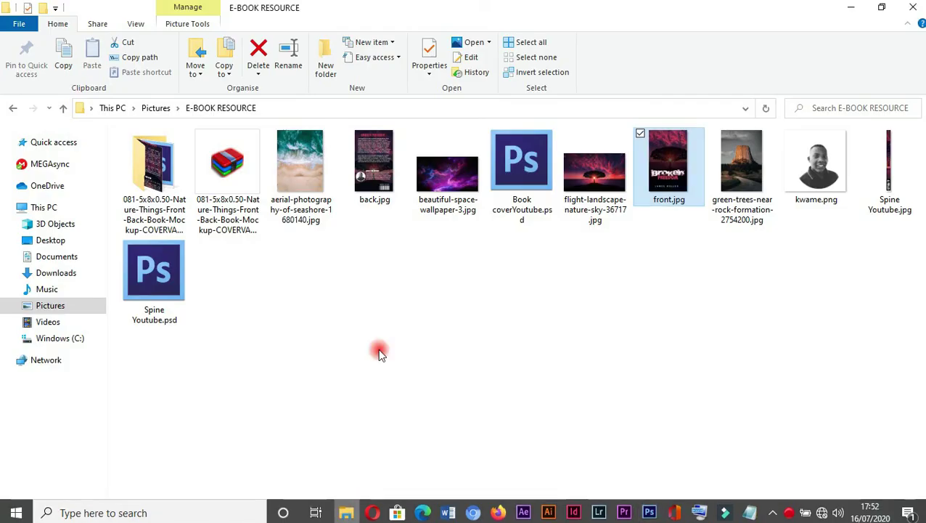
pyautogui.moveTo(877, 162); pyautogui.dragTo(428, 362)
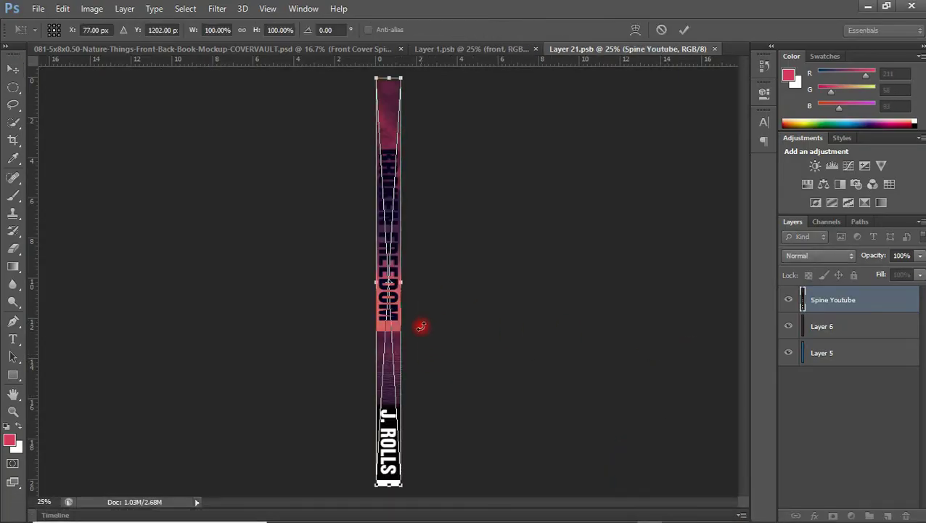
pyautogui.press('Return')
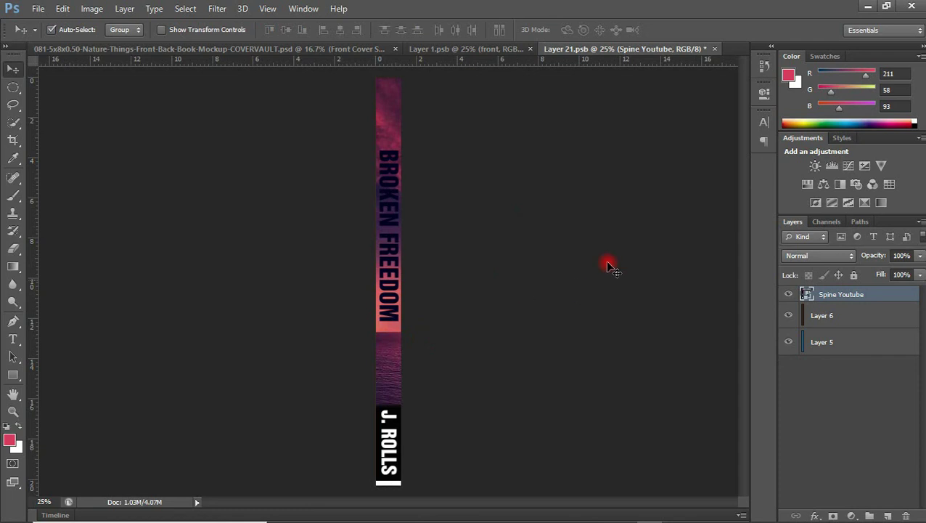
pyautogui.hotkey('ctrl', 's')
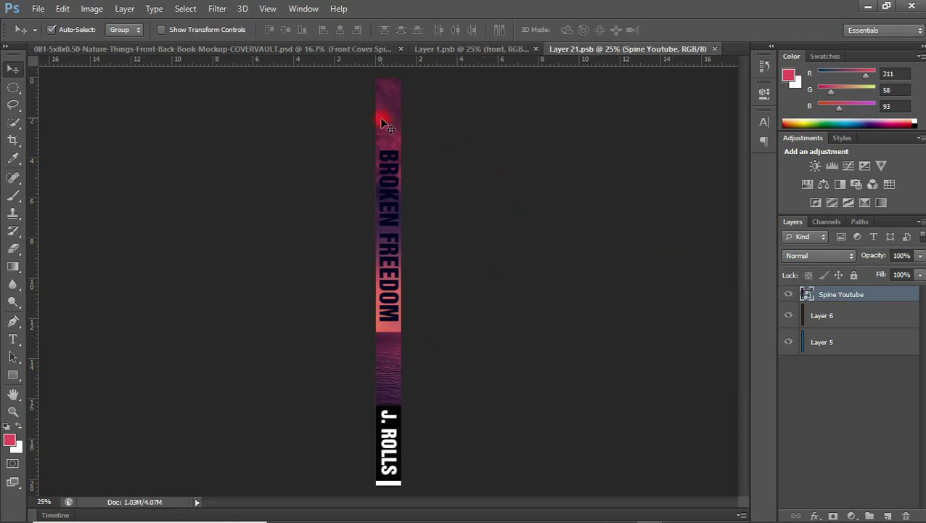
pyautogui.click(310, 49)
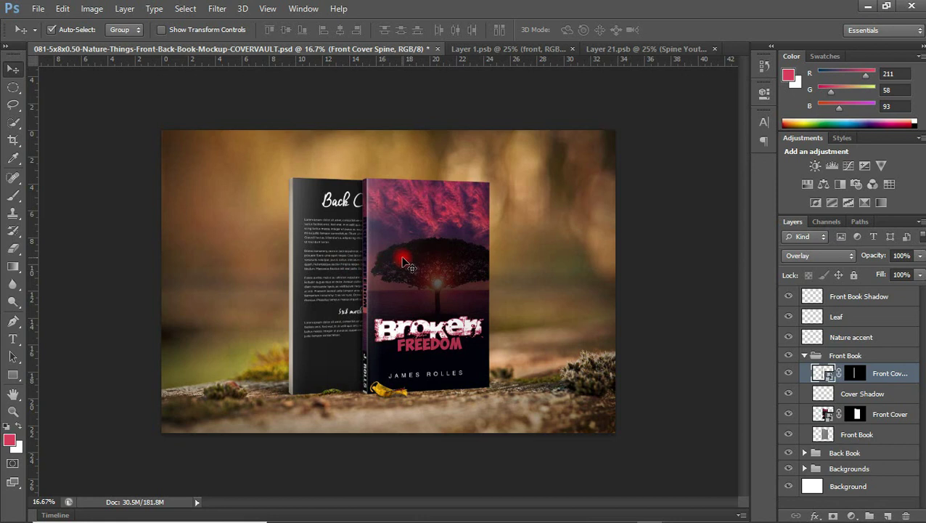
# Collapse Front Book, expand Back Book, and open the Back Cover smart object
pyautogui.click(812, 358)
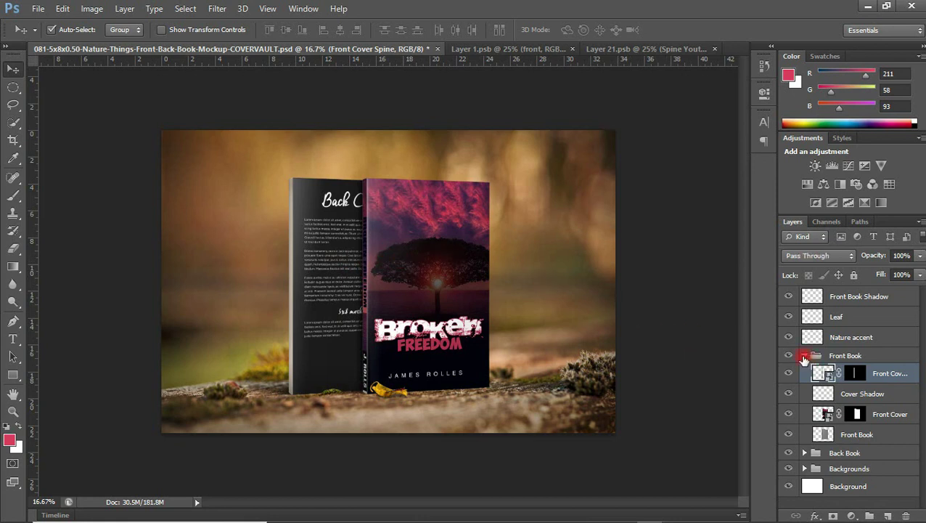
pyautogui.click(804, 356)
pyautogui.click(804, 371)
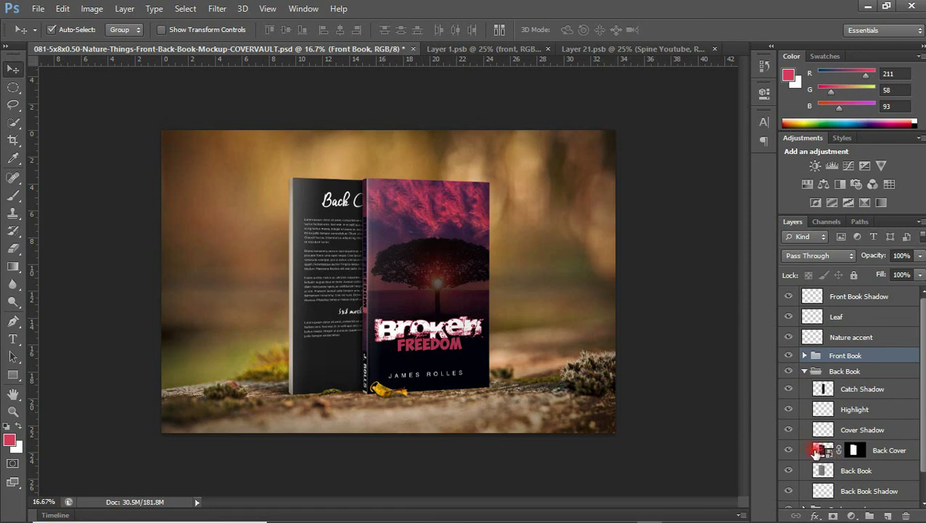
pyautogui.click(787, 450)
pyautogui.click(787, 450)
pyautogui.click(825, 450)
pyautogui.doubleClick(825, 450)
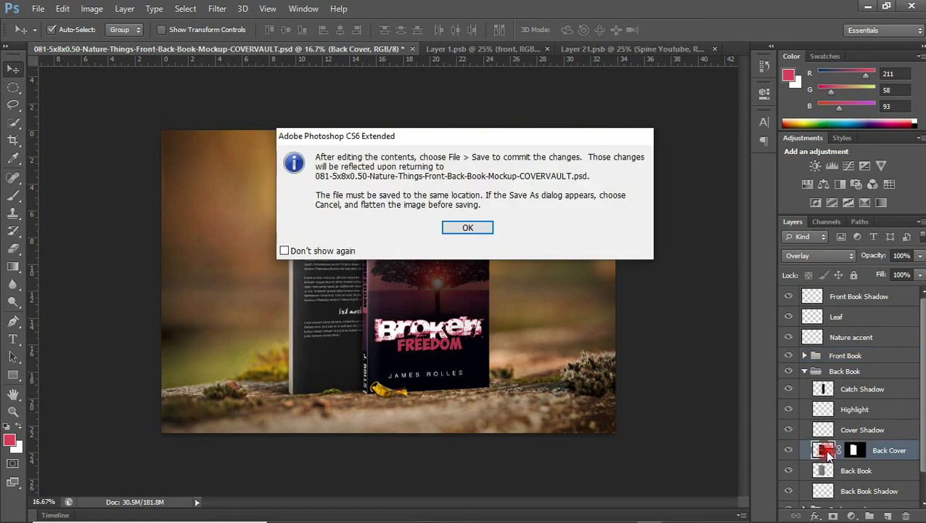
# Place back.jpg into the Back Cover contents, save, and return to the mockup
pyautogui.click(485, 227)
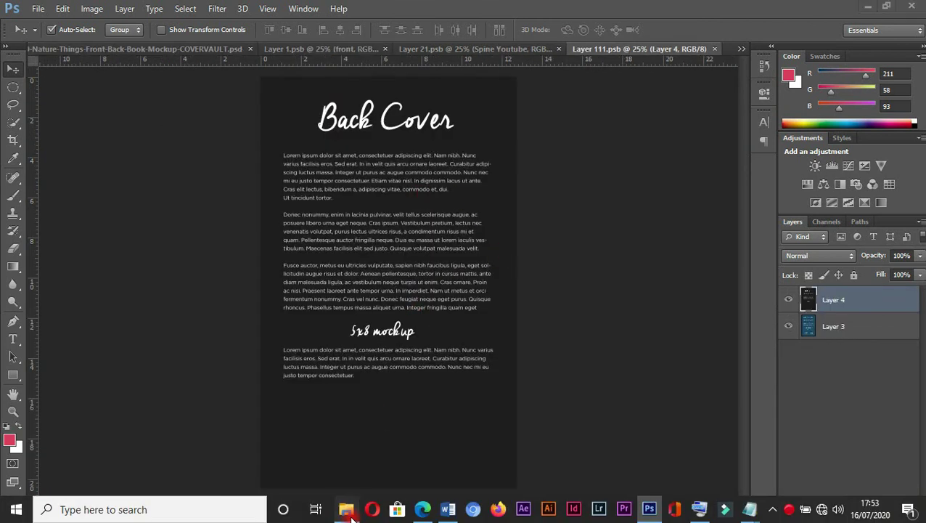
pyautogui.click(347, 509)
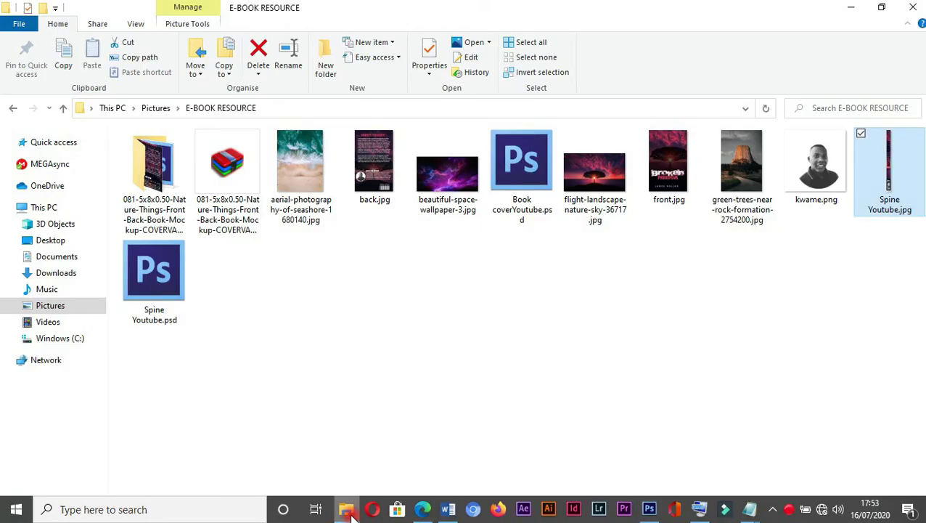
pyautogui.moveTo(374, 166); pyautogui.dragTo(418, 321)
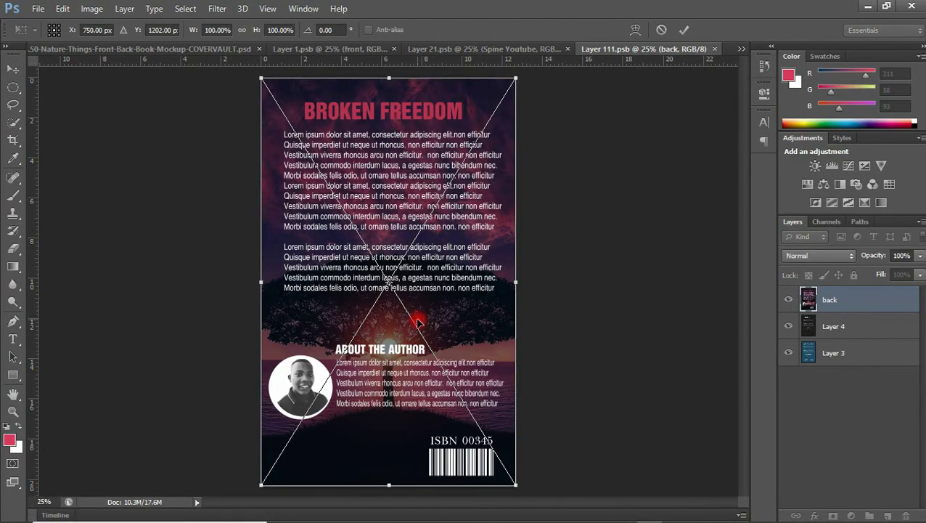
pyautogui.press('Return')
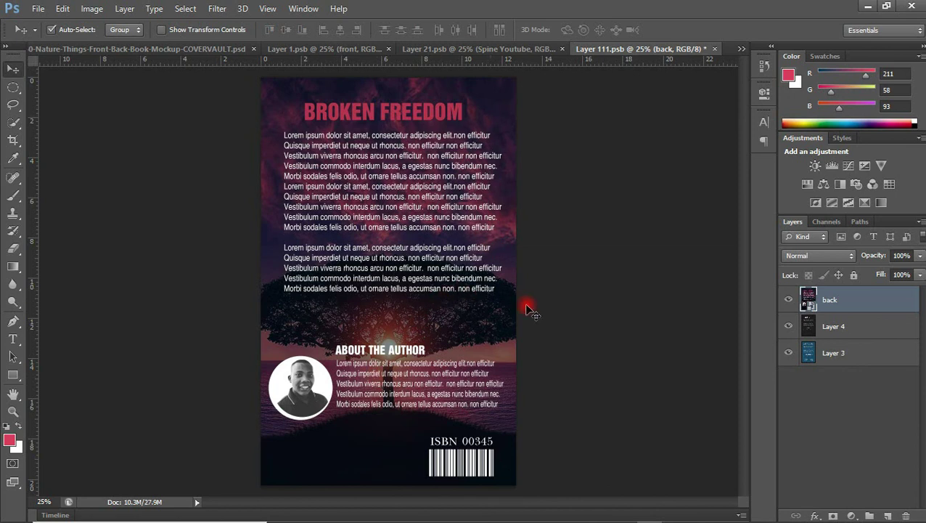
pyautogui.hotkey('ctrl', 's')
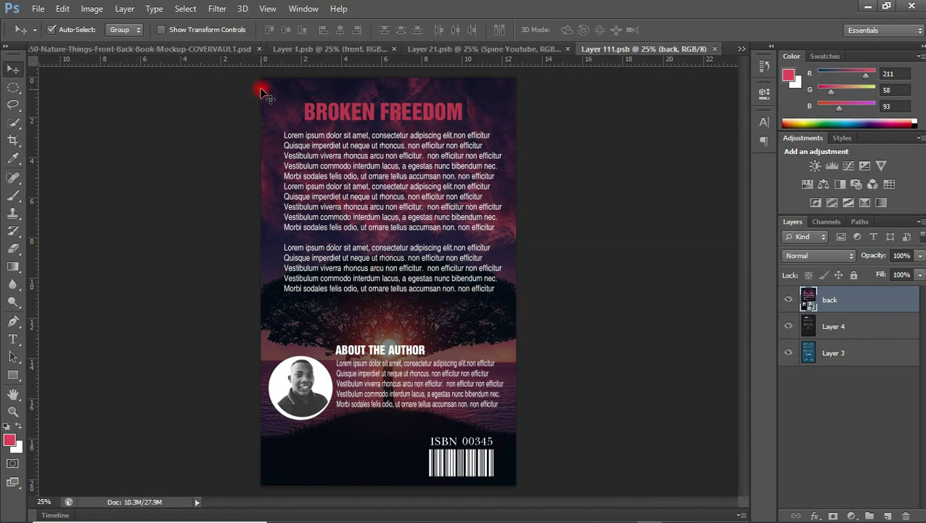
pyautogui.click(218, 49)
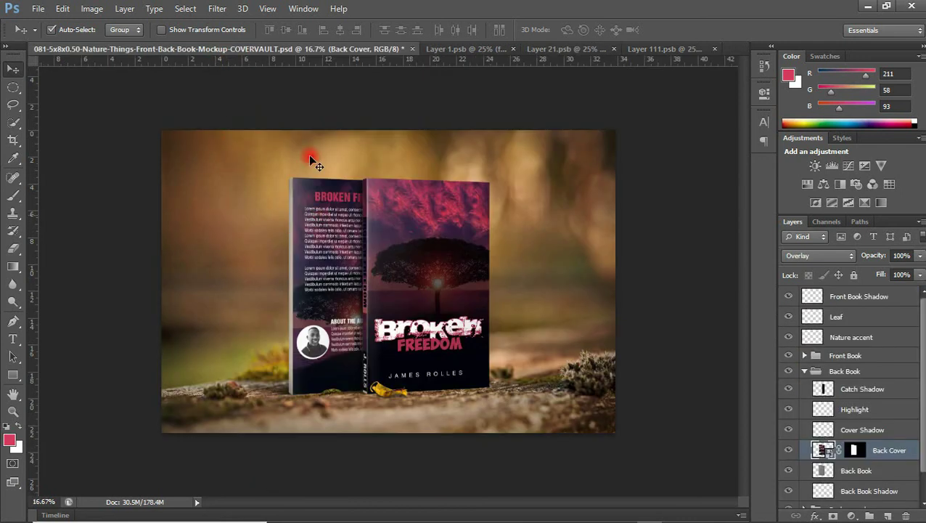